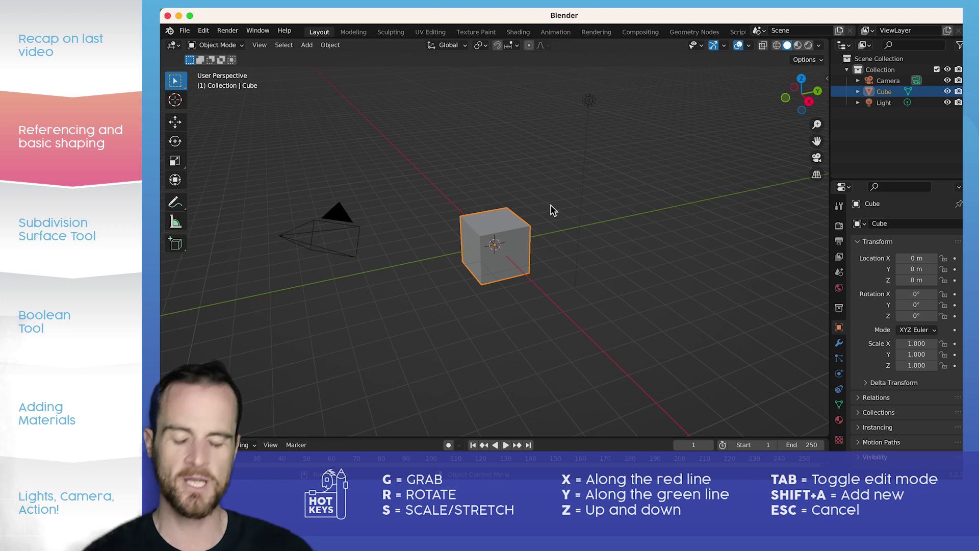
- Move the cube up 1 m along the Z axis so it rests on the grid floor
type("gz")
type("1")
key("Return")
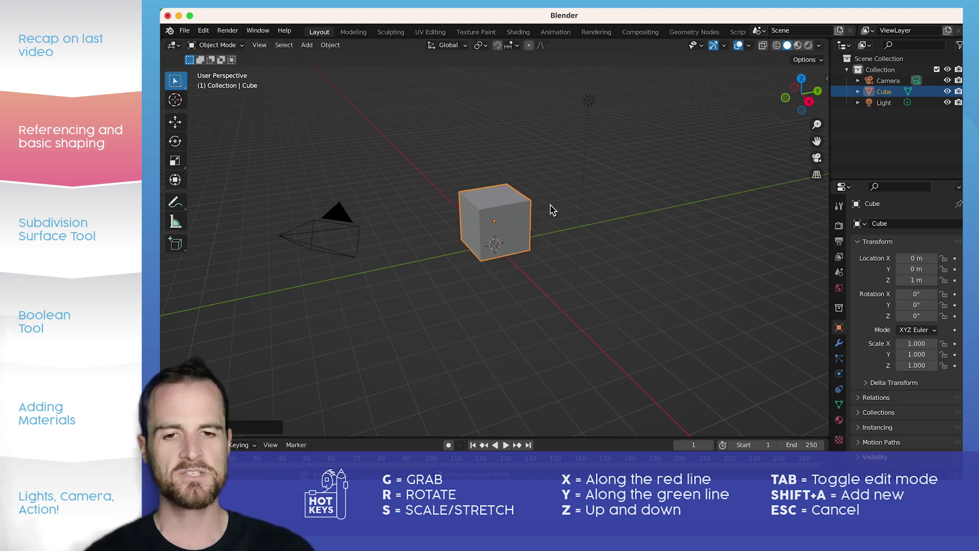
middle_click_drag(494, 267, 544, 238)
scroll(514, 201, "up", 4)
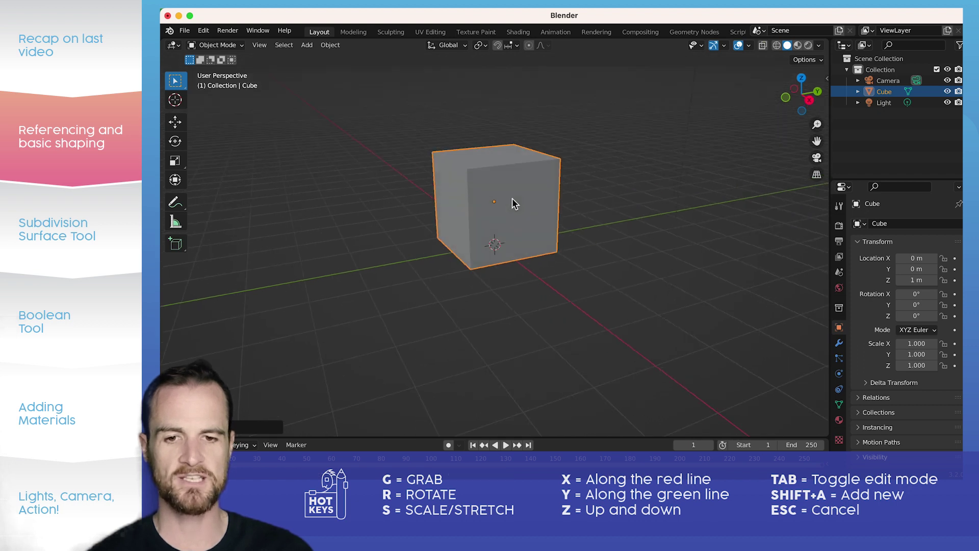
middle_click_drag(515, 180, 490, 235)
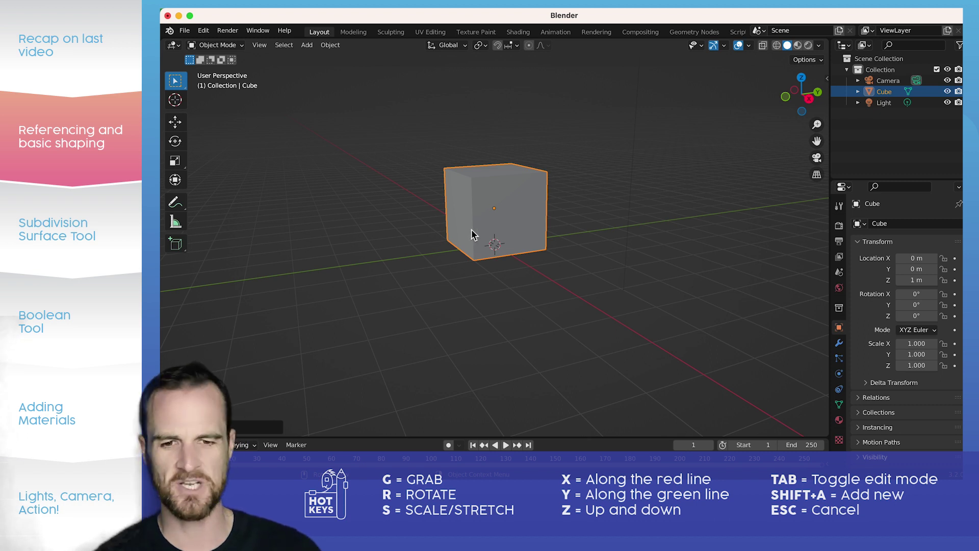
- Set the cube's origin to the 3D cursor
left_click(330, 46)
mouse_move(342, 69)
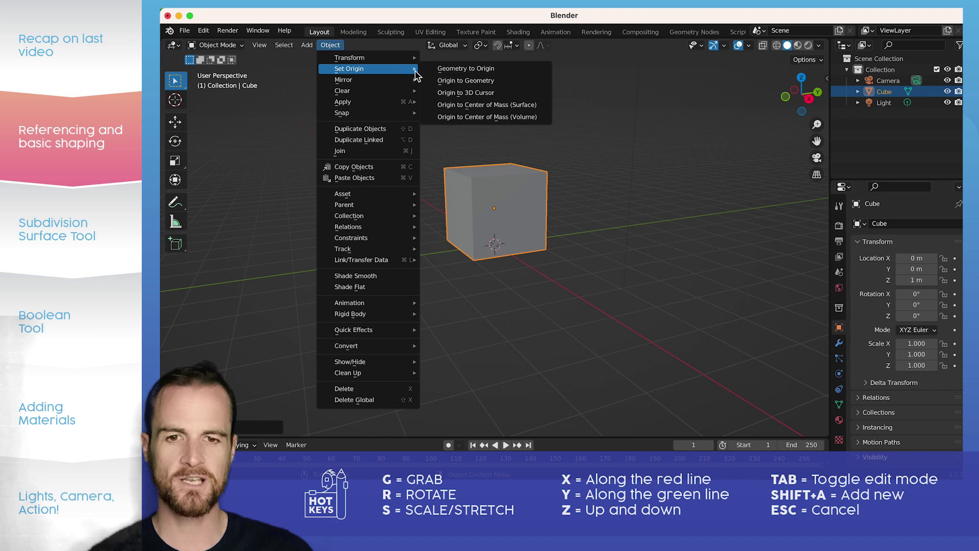
left_click(444, 96)
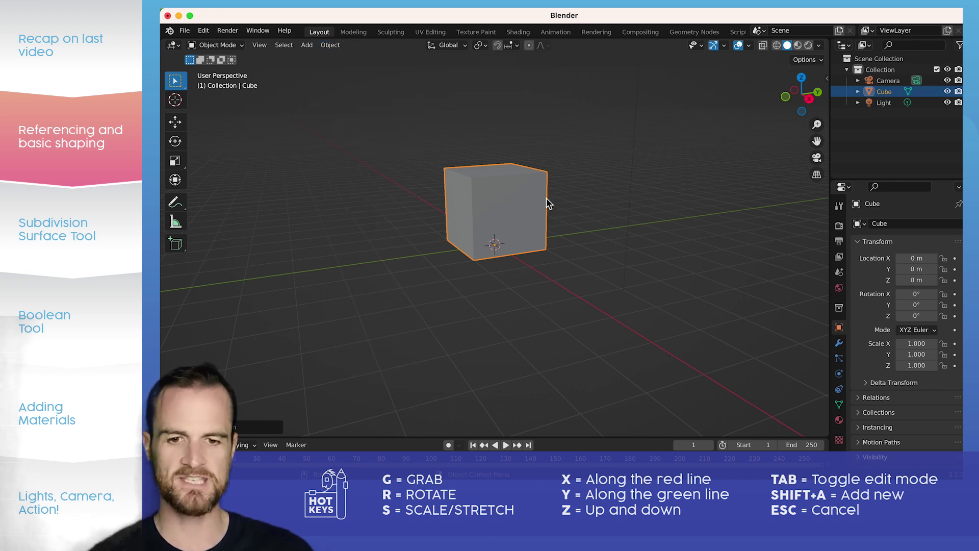
key("s")
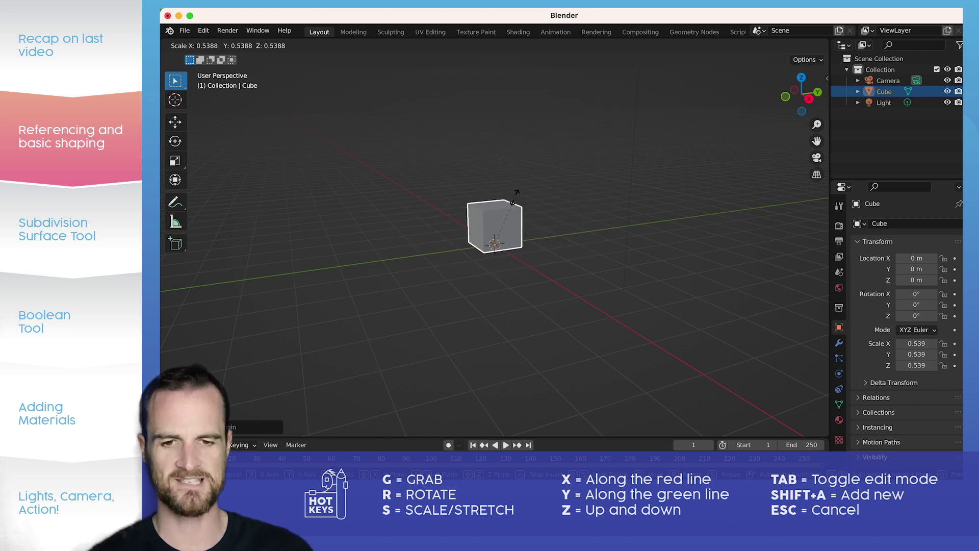
key("Escape")
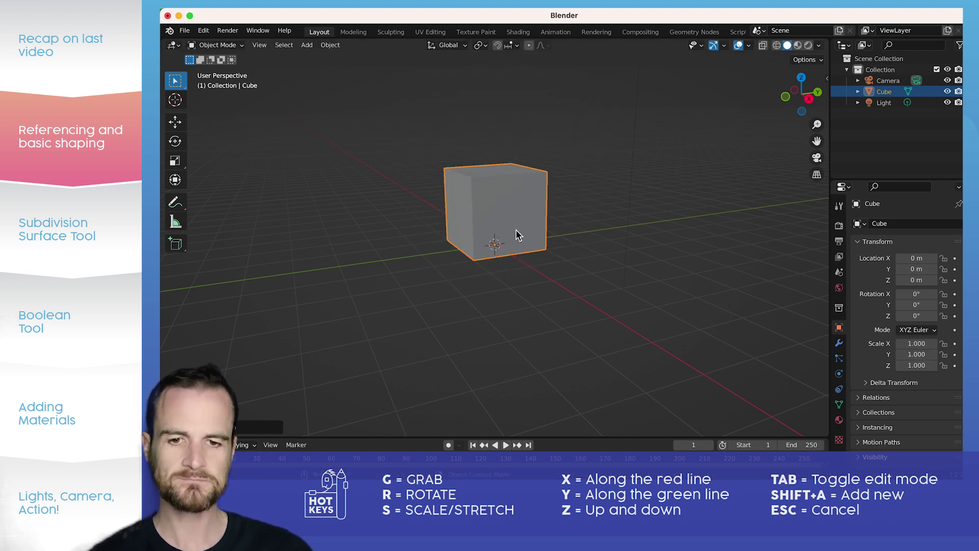
scroll(514, 227, "down", 3)
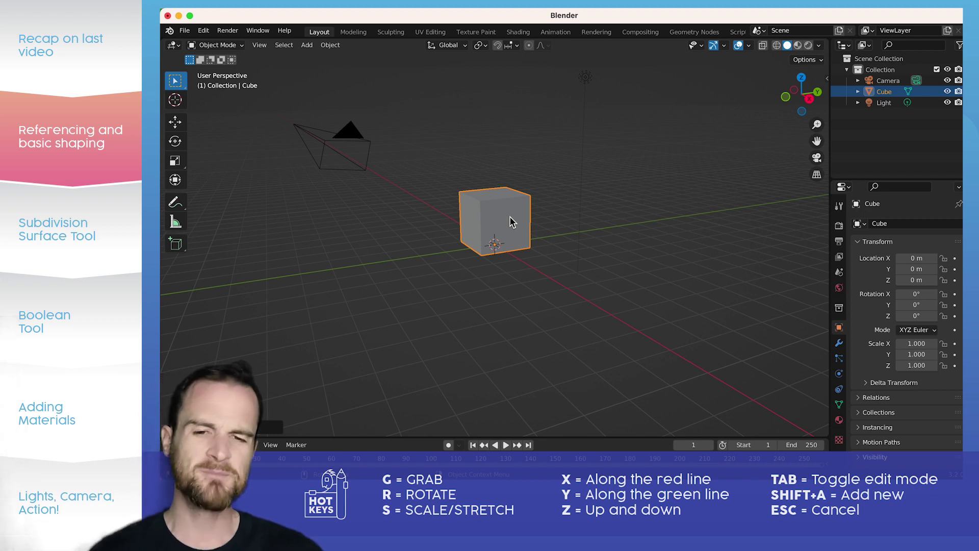
key("s")
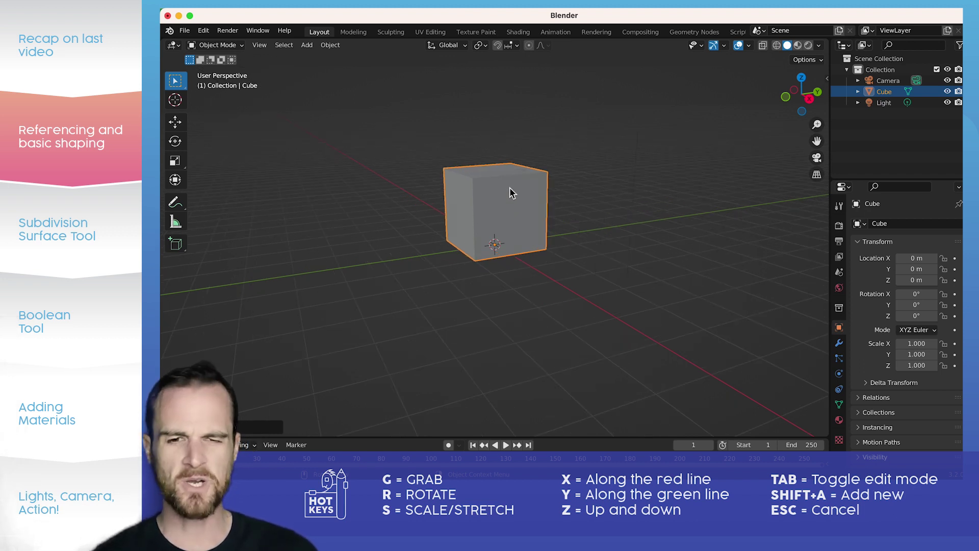
key("Escape")
- Stretch the cube into a flat box by scaling it to about 3.49 along Y and about 2.1 along X
middle_click_drag(512, 210, 500, 220)
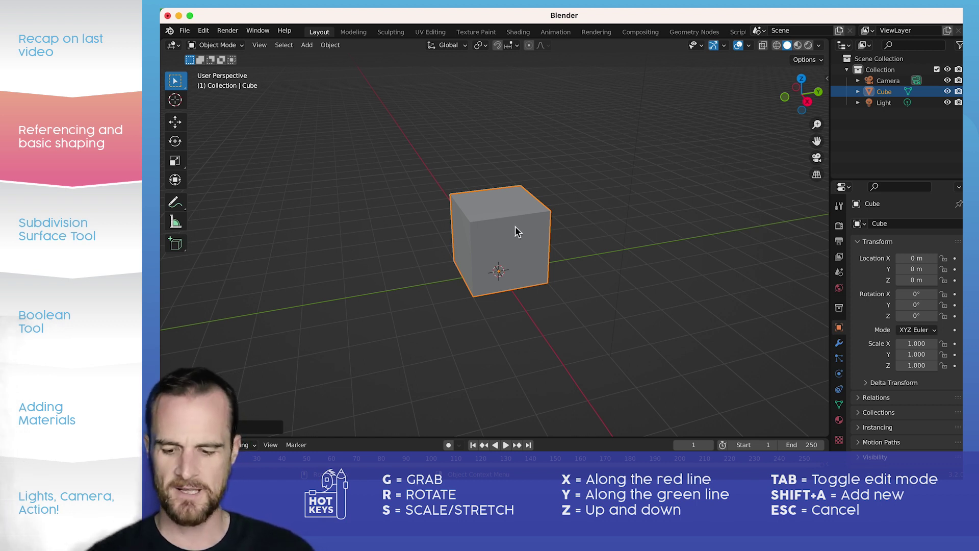
key("s")
key("y")
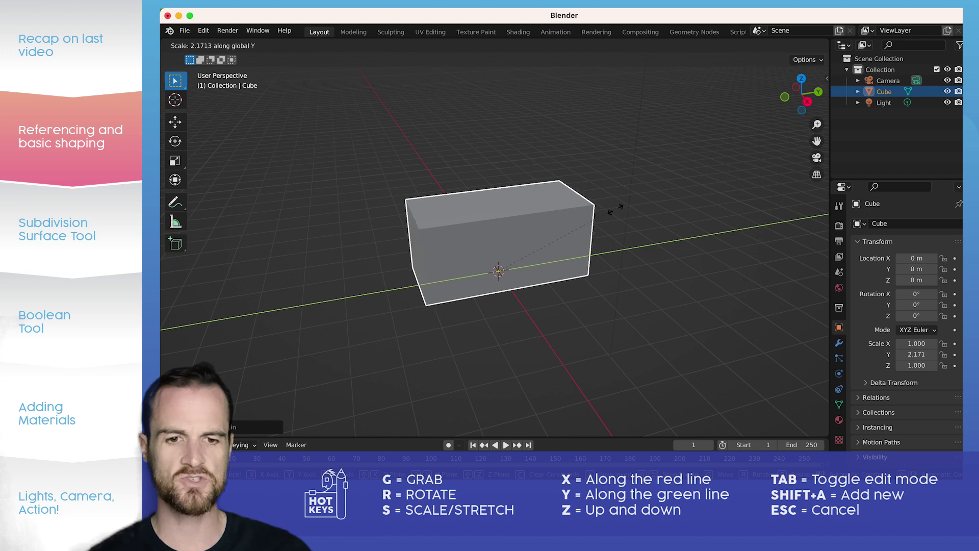
left_click(688, 192)
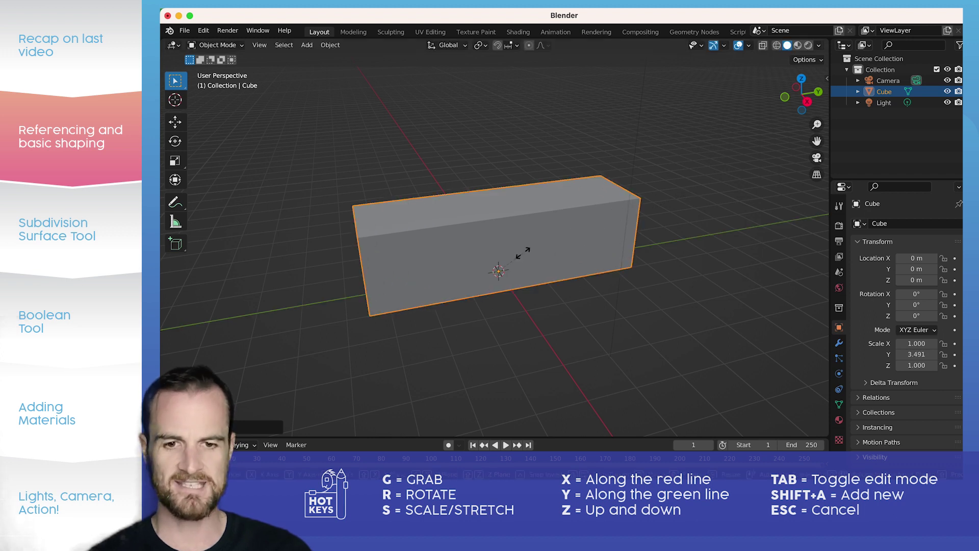
key("s")
key("x")
left_click(563, 281)
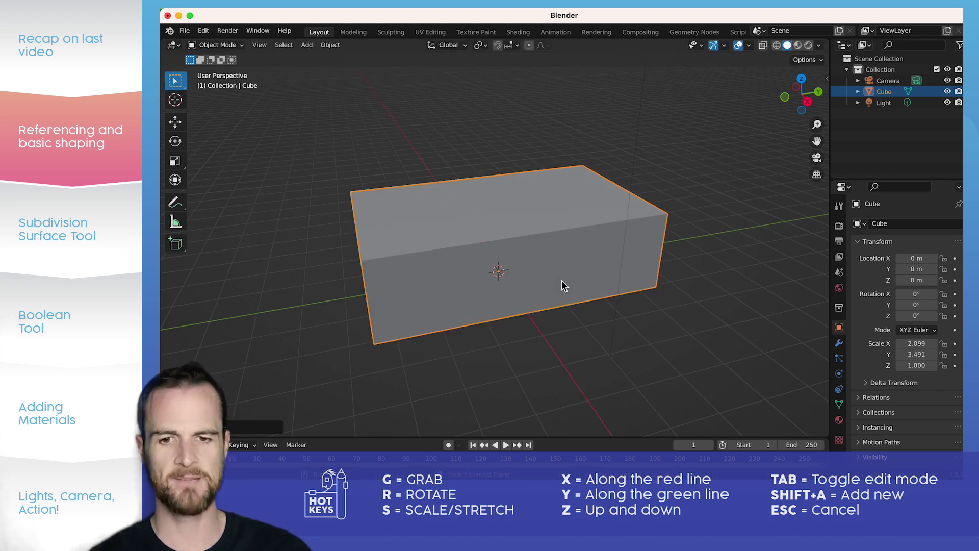
- Scale the box to about 1.29 along the Z axis
scroll(573, 264, "left", 10)
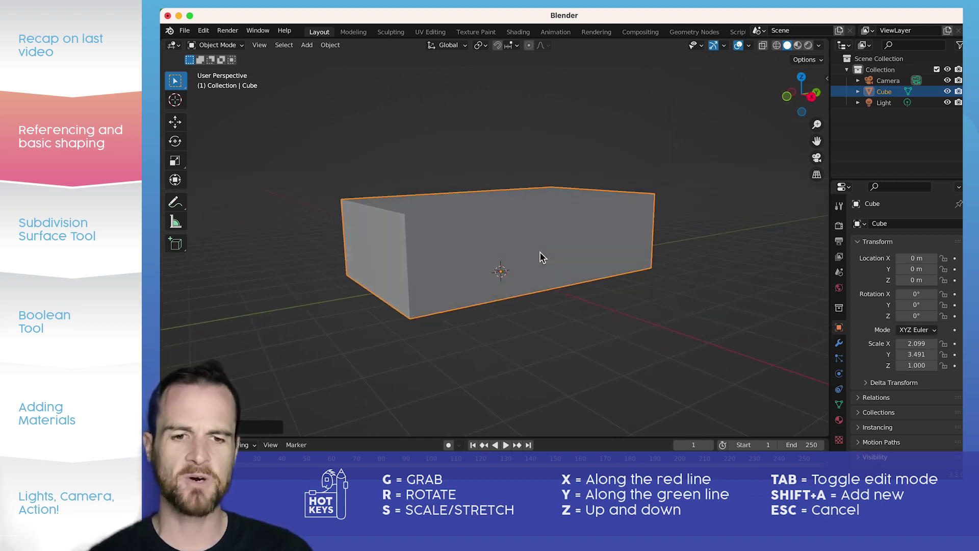
scroll(473, 268, "left", 5)
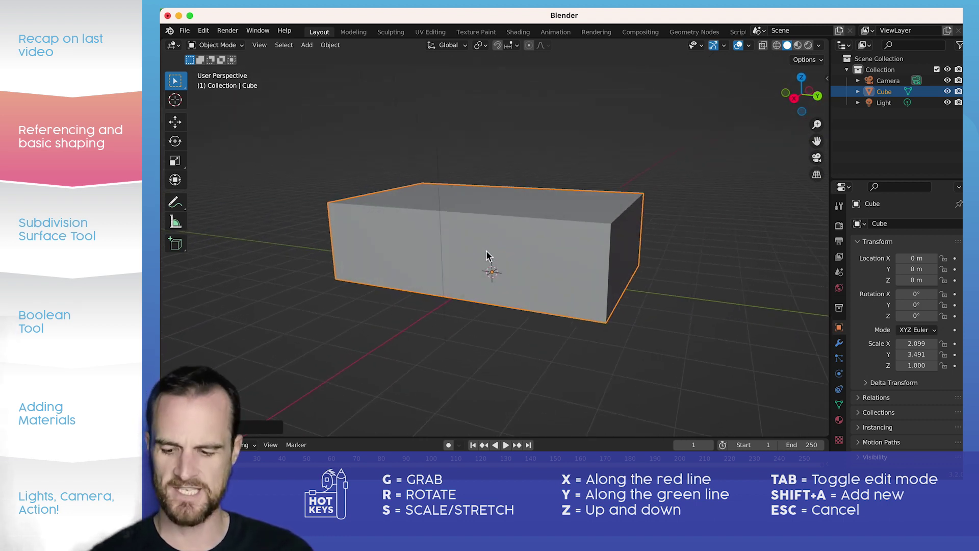
key("s")
key("z")
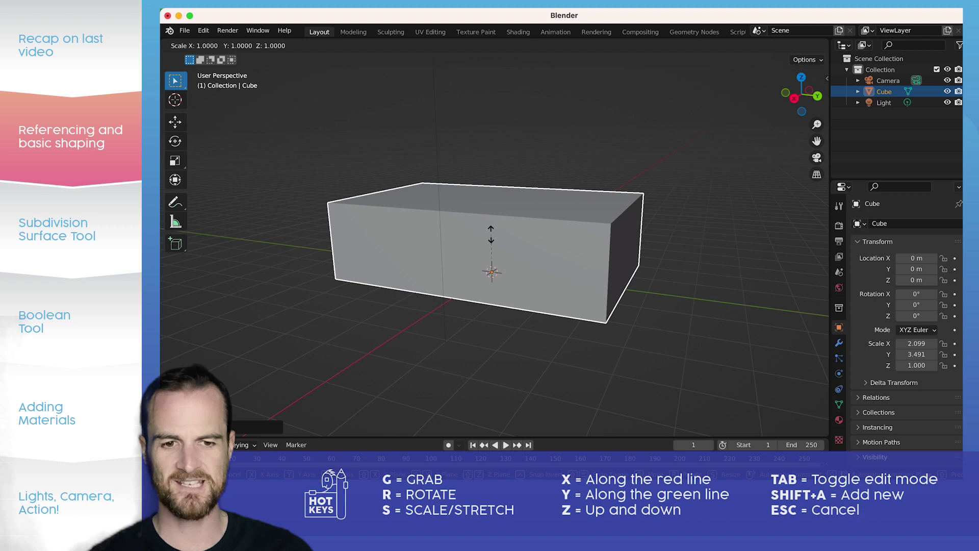
left_click(492, 220)
scroll(478, 228, "left", 3)
scroll(519, 224, "left", 6)
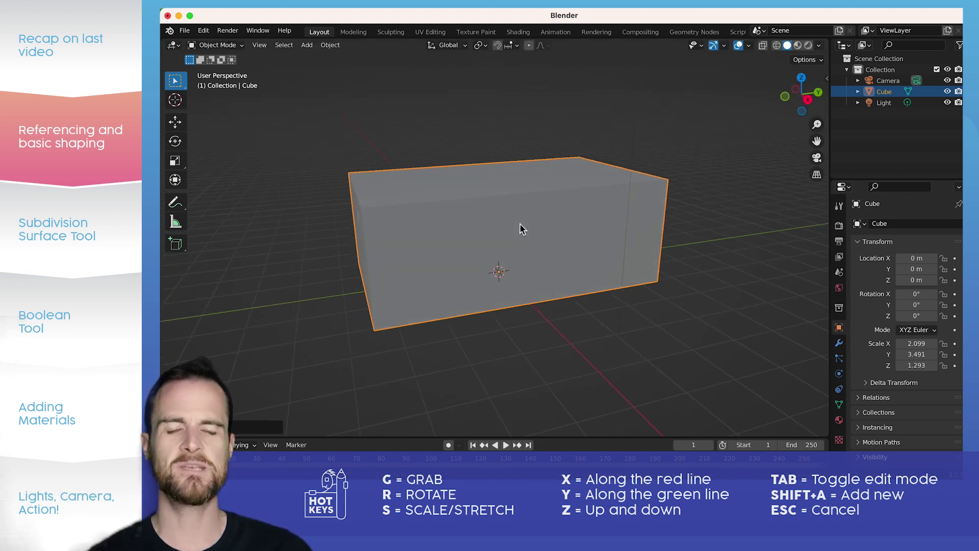
scroll(533, 224, "down", 3)
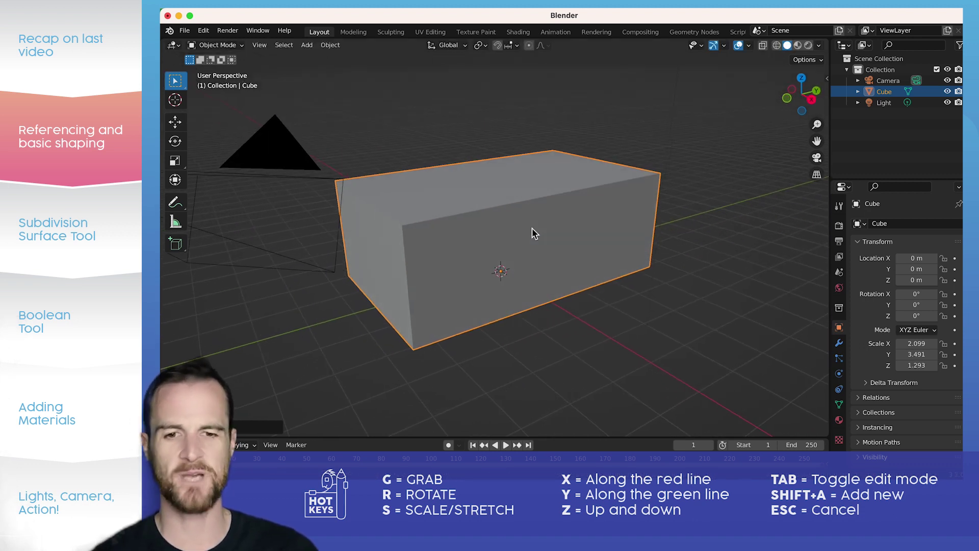
scroll(519, 215, "up", 3)
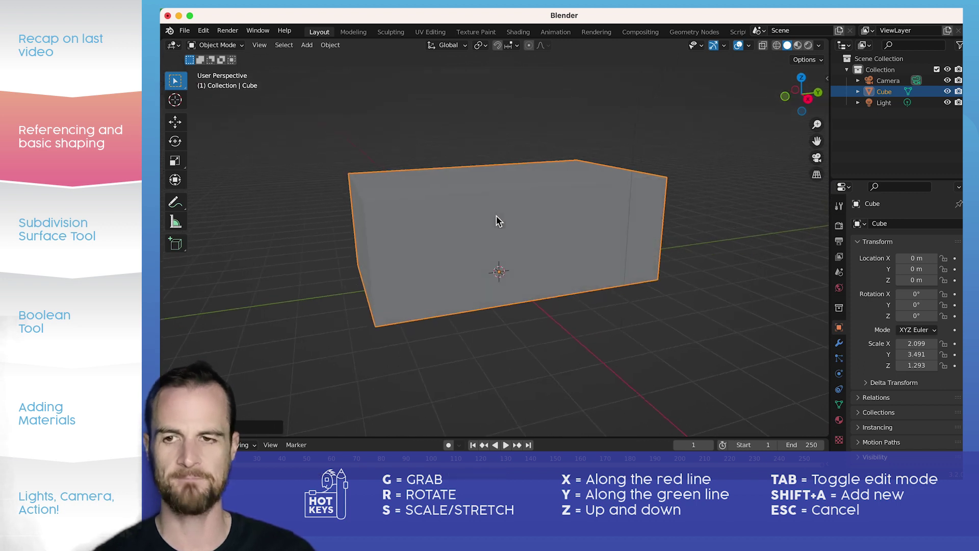
- In Edit Mode, add two loop cuts to the box, one across its width nearer the +Y end and one lengthwise down the middle
key("Tab")
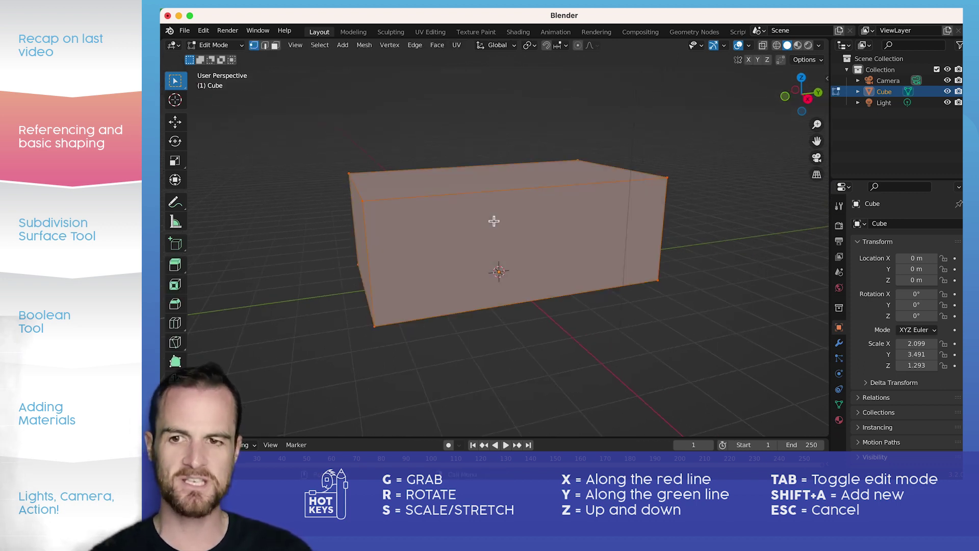
left_click(175, 323)
left_click_drag(471, 197, 511, 190)
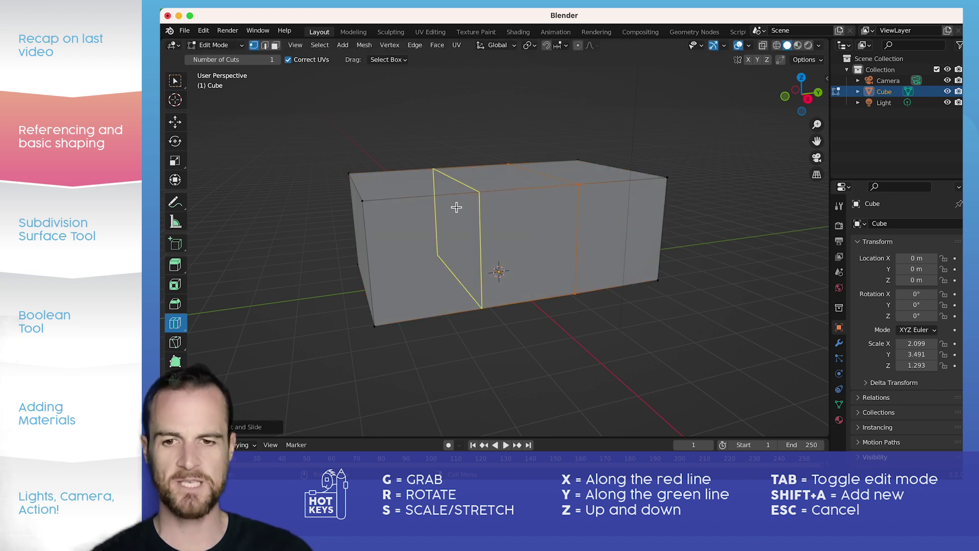
middle_click_drag(413, 251, 425, 265)
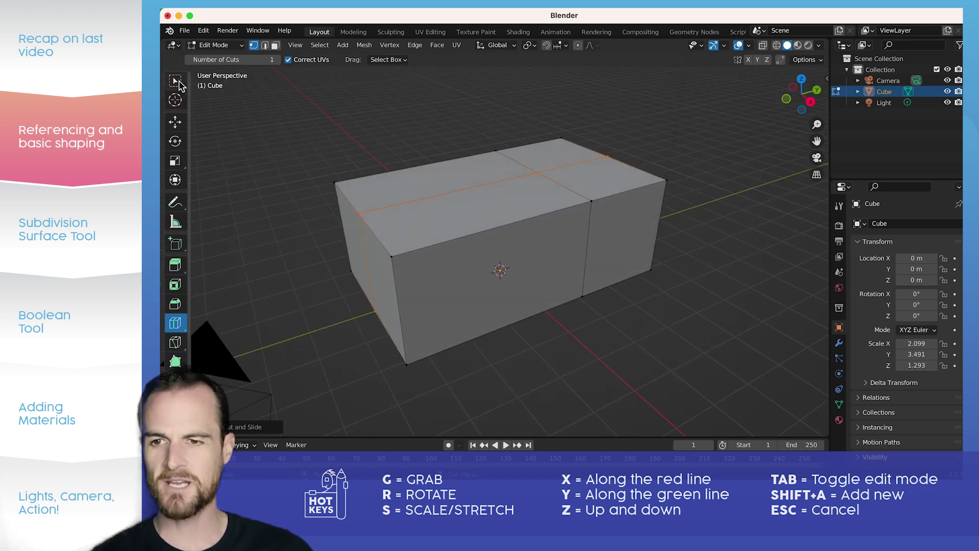
- Select the top edges at both short ends of the box and lower them about 1.2 m along Z
left_click(176, 80)
left_click(264, 45)
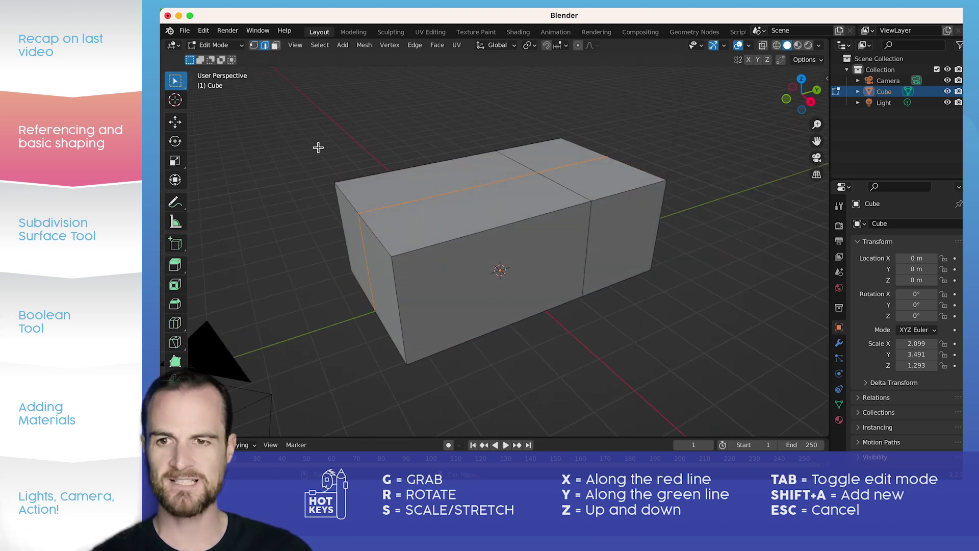
left_click(376, 231)
left_click(590, 152, "shift")
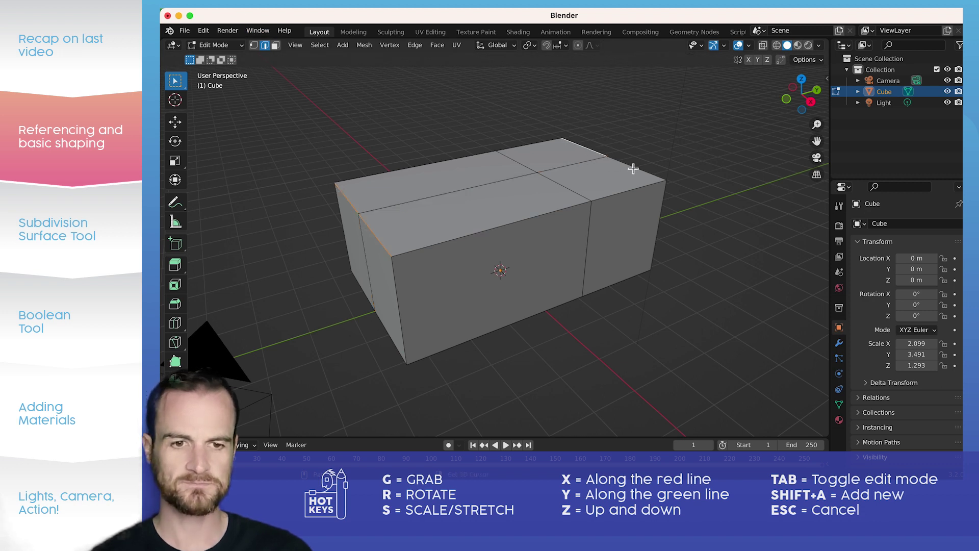
key("g")
key("z")
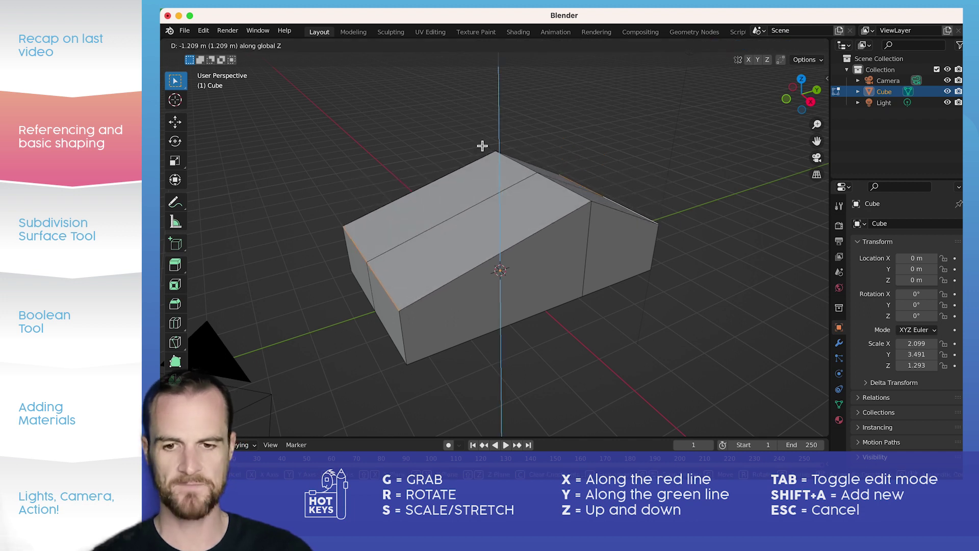
left_click(484, 153)
- Select the four vertical corner edges and scale them inward along X to narrow both ends of the box
left_click(399, 349)
left_click(347, 256)
middle_click_drag(524, 254, 396, 228)
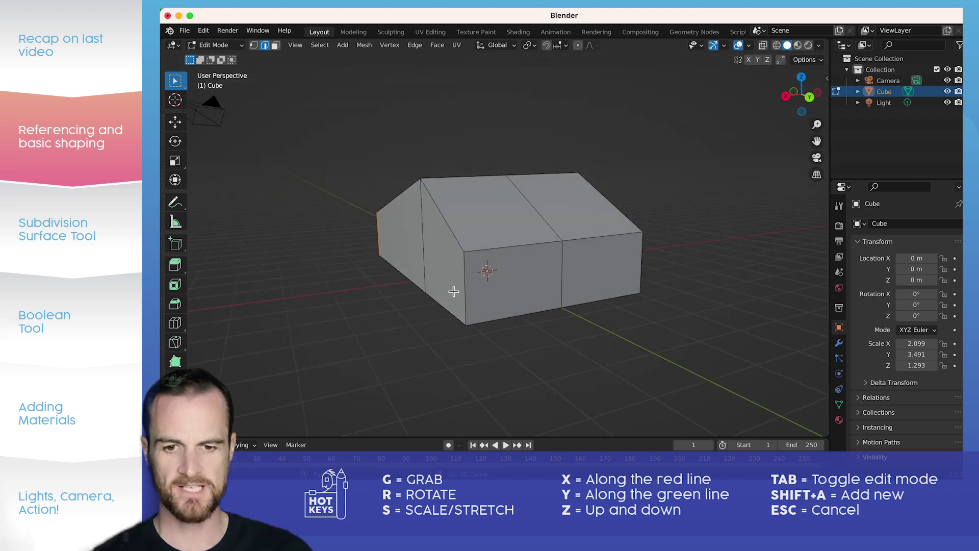
left_click(637, 261, "shift")
middle_click_drag(437, 218, 592, 230)
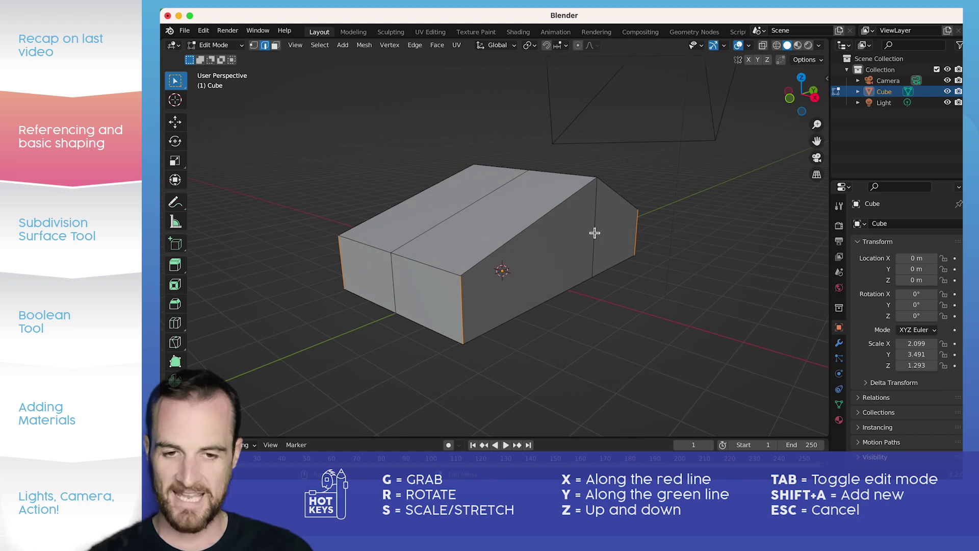
key("s")
key("x")
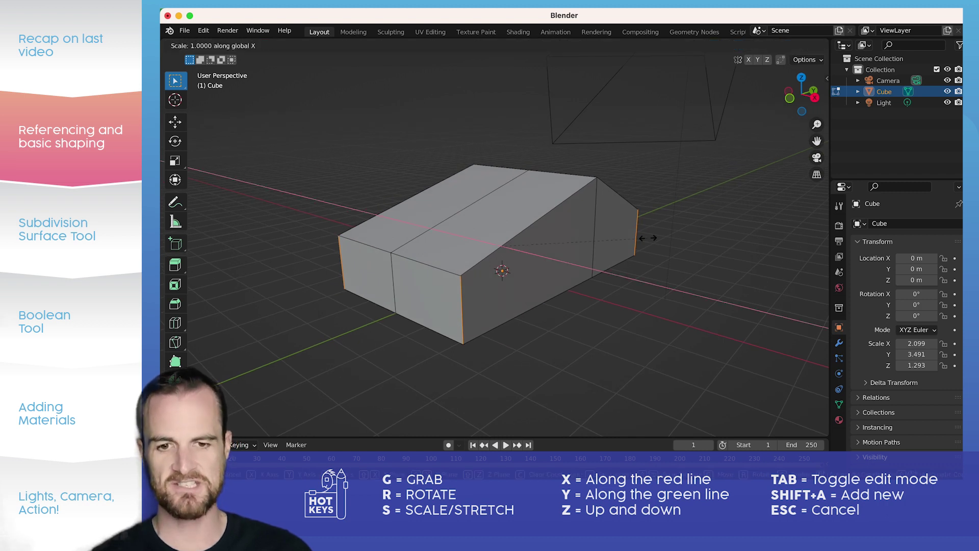
left_click(608, 243)
- Move the bottom edges of the -Y end inward along the Y axis to slant that end face
middle_click_drag(619, 241, 364, 290)
left_click(360, 281)
key("g")
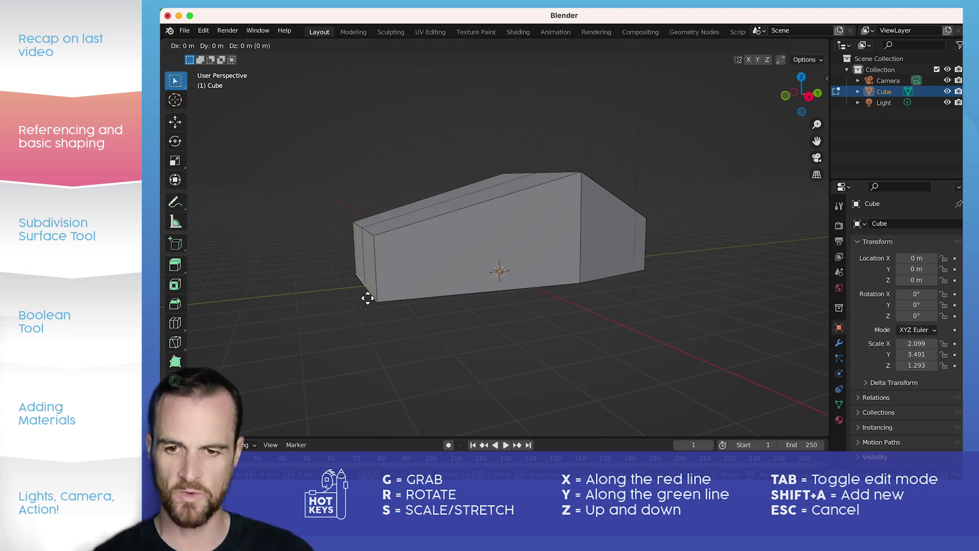
key("y")
left_click(383, 295)
middle_click_drag(383, 295, 634, 274)
middle_click_drag(551, 278, 530, 279)
middle_click_drag(450, 257, 538, 270)
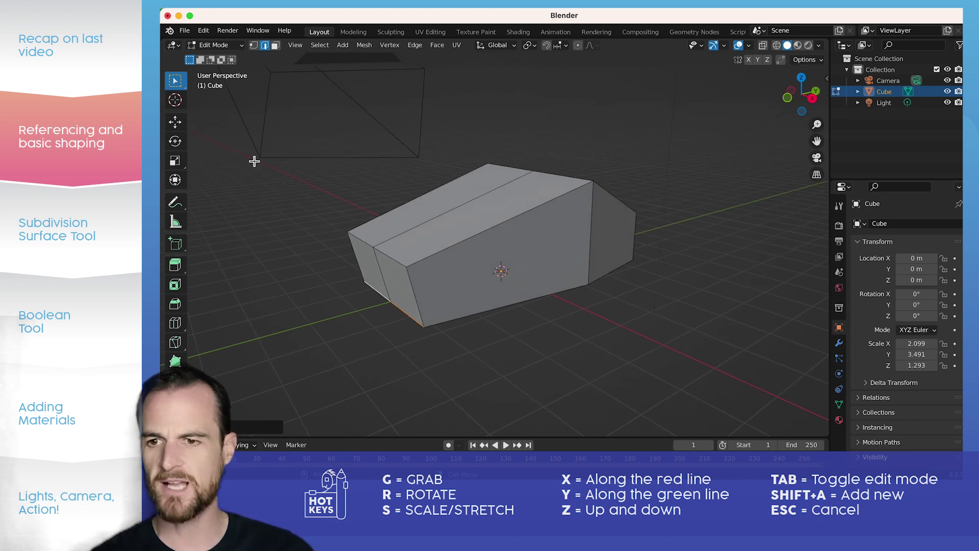
- Select the vertex where the two loop cuts cross on top and raise it about 0.49 m along Z
left_click(254, 45)
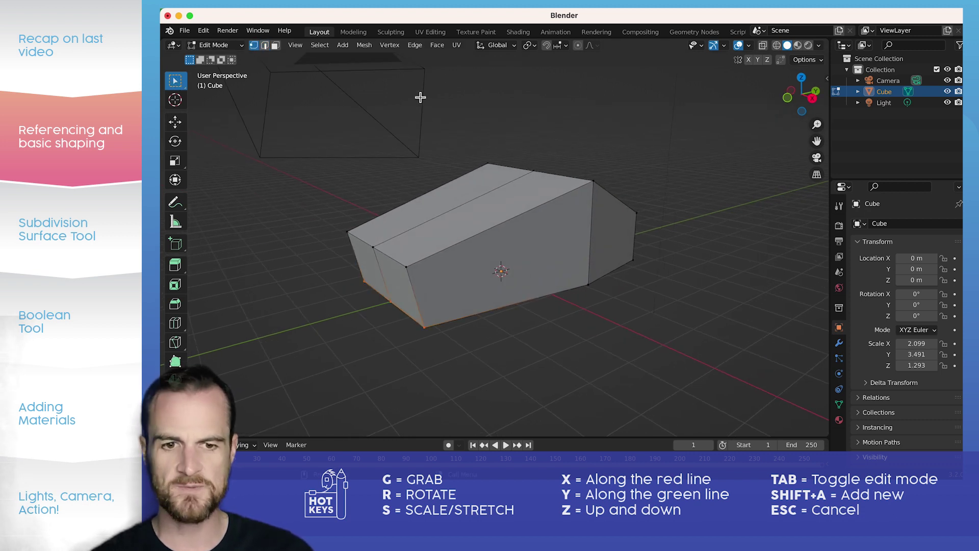
left_click(534, 171)
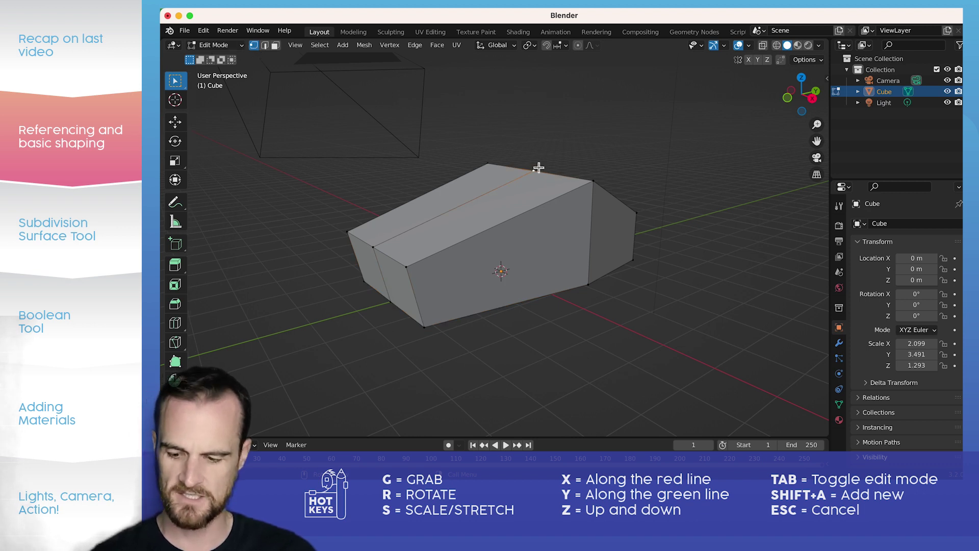
key("g")
key("z")
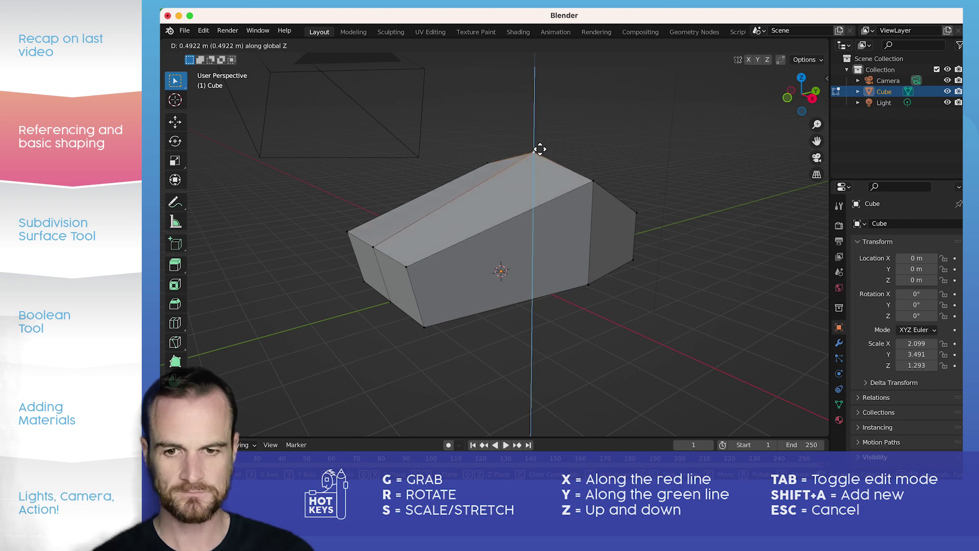
left_click(539, 149)
- Select the two centre vertices of the -Y end face and move them outward along the Y axis
middle_click_drag(476, 204, 389, 271)
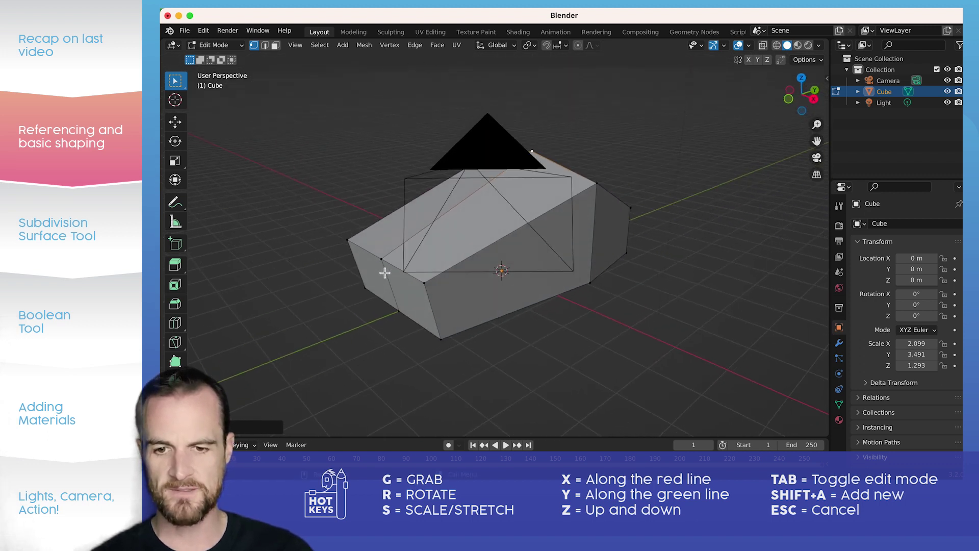
left_click(385, 273)
left_click(399, 311, "shift")
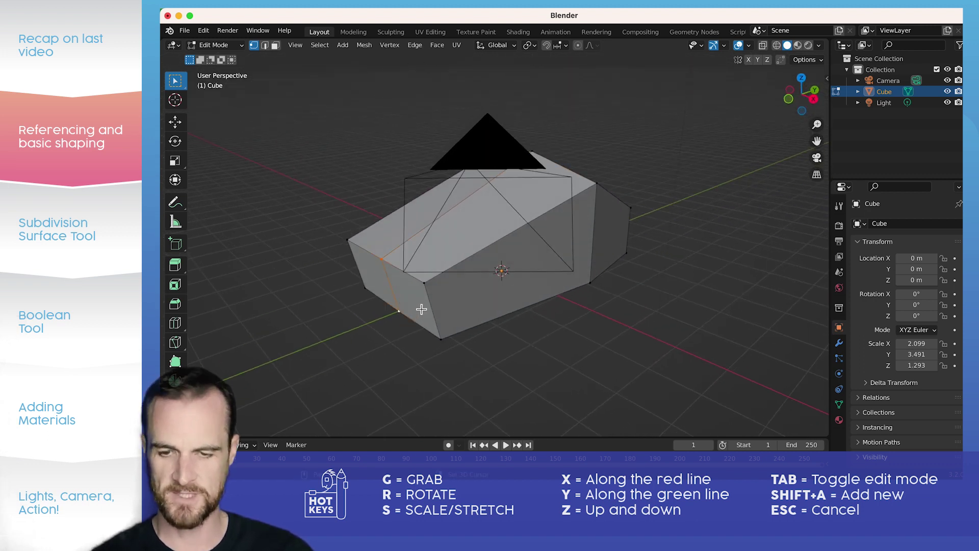
key("g")
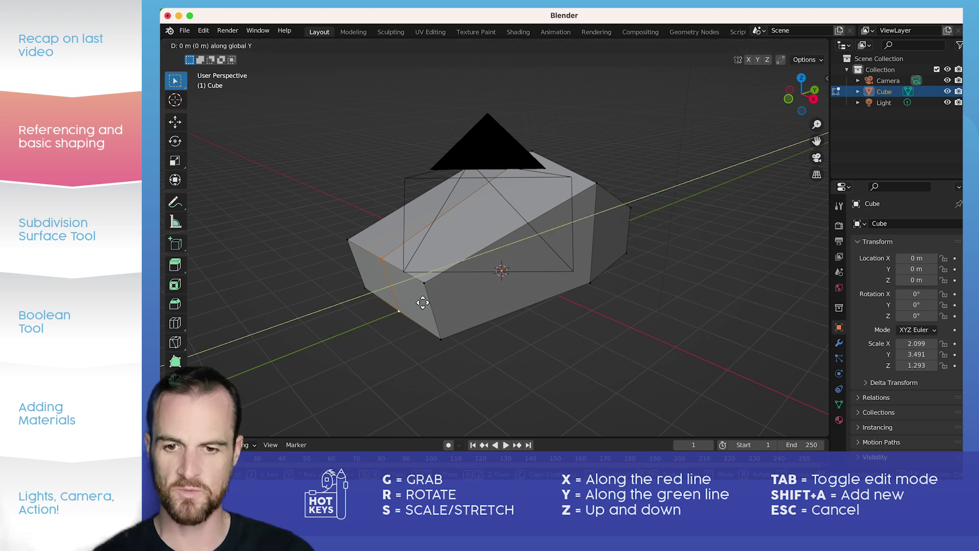
left_click(406, 321)
- Select the upper and lower centre vertices of the +Y end face and pull them outward along the Y axis
middle_click_drag(504, 258, 600, 256)
left_click(601, 259)
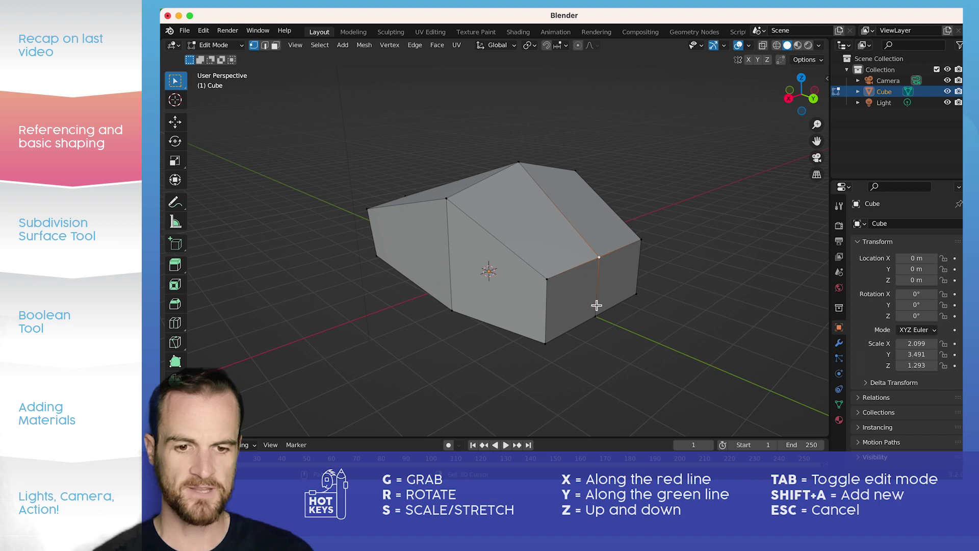
left_click(597, 318, "shift")
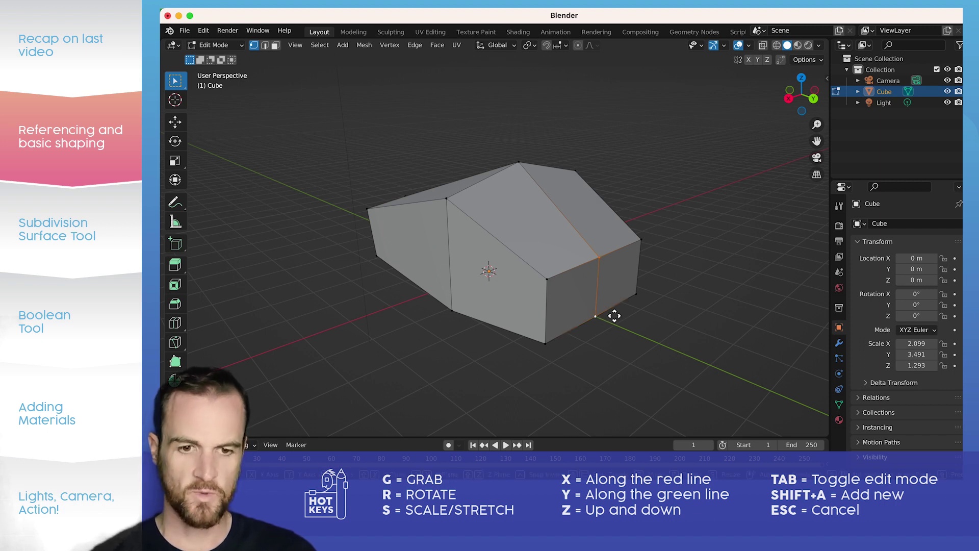
left_click(634, 328)
- Add two horizontal loop cuts around the sides, one slid close to the top edge and one close to the bottom edge
middle_click_drag(427, 192, 479, 170)
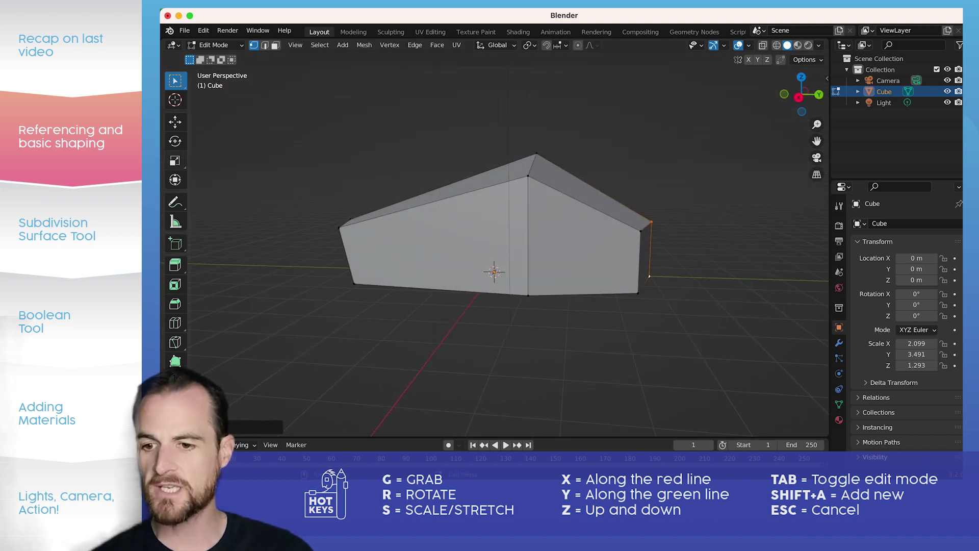
left_click(175, 323)
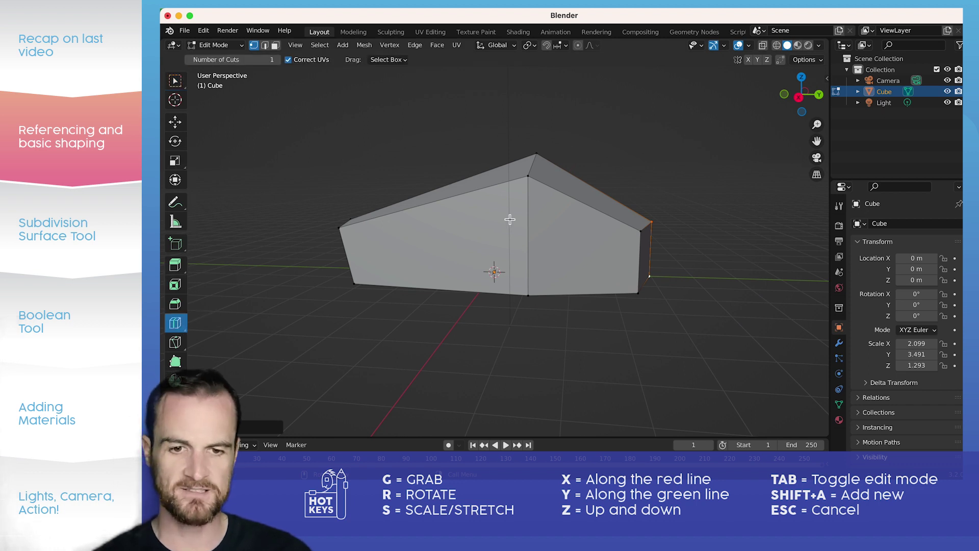
left_click_drag(534, 244, 528, 190)
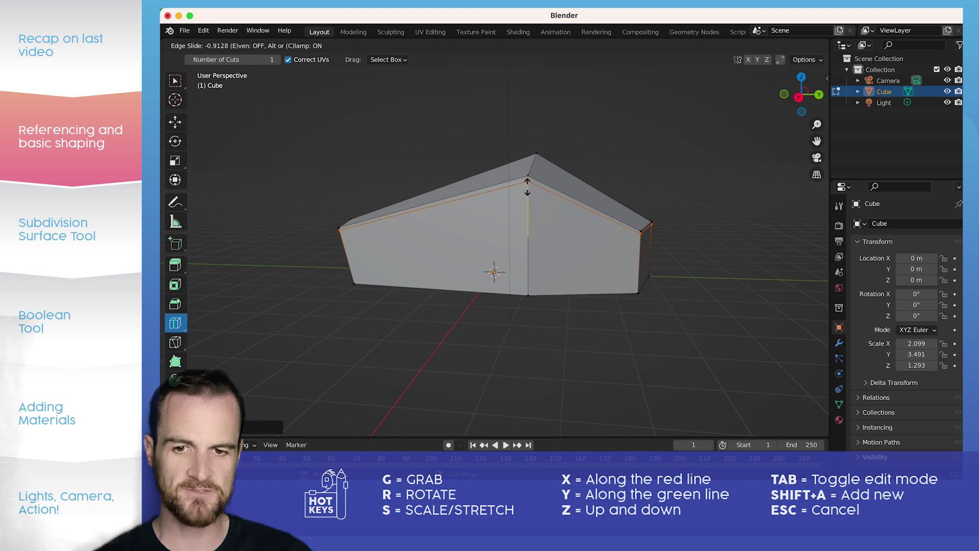
left_click_drag(527, 186, 527, 188)
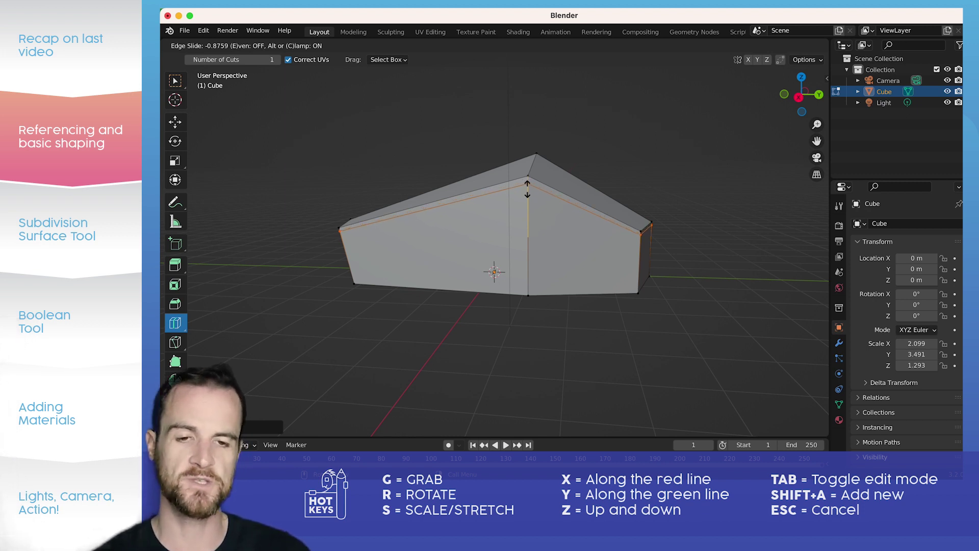
left_click_drag(527, 189, 527, 189)
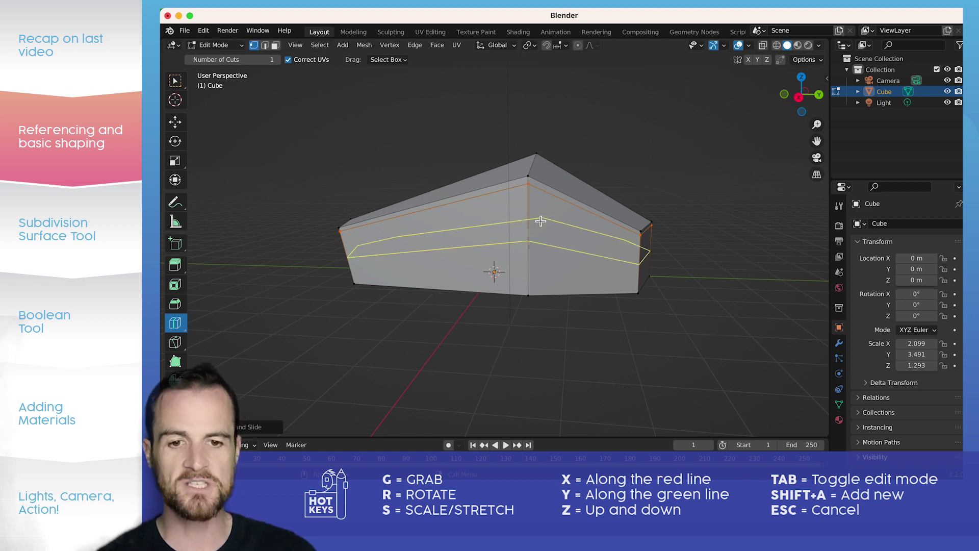
left_click_drag(531, 231, 521, 283)
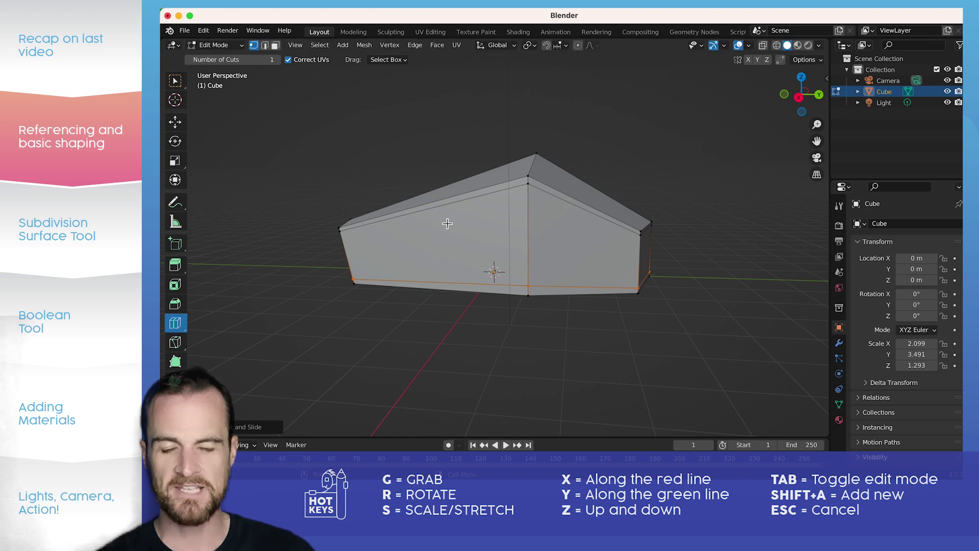
- Add a crosswise loop cut midway along the longer -Y half of the body
left_click(437, 216)
middle_click_drag(406, 327, 489, 350)
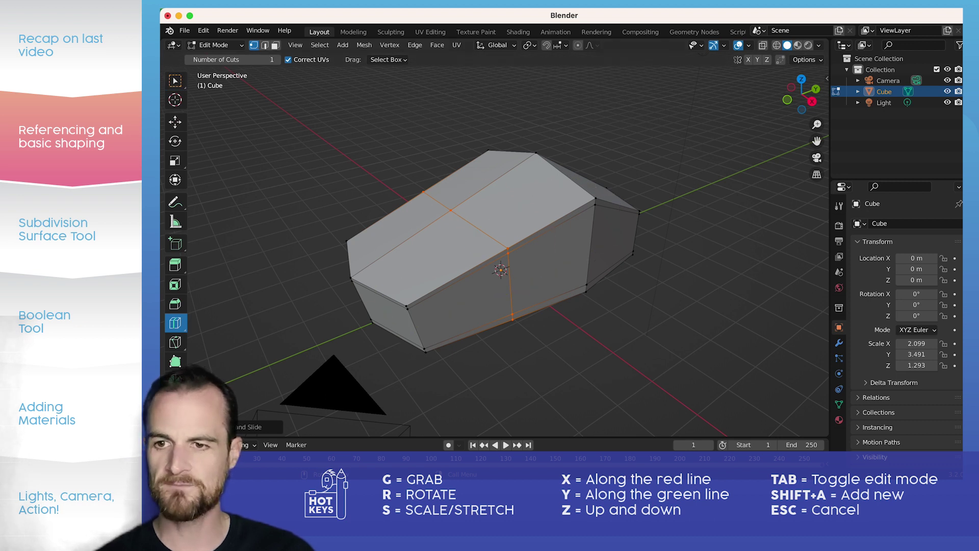
left_click(175, 81)
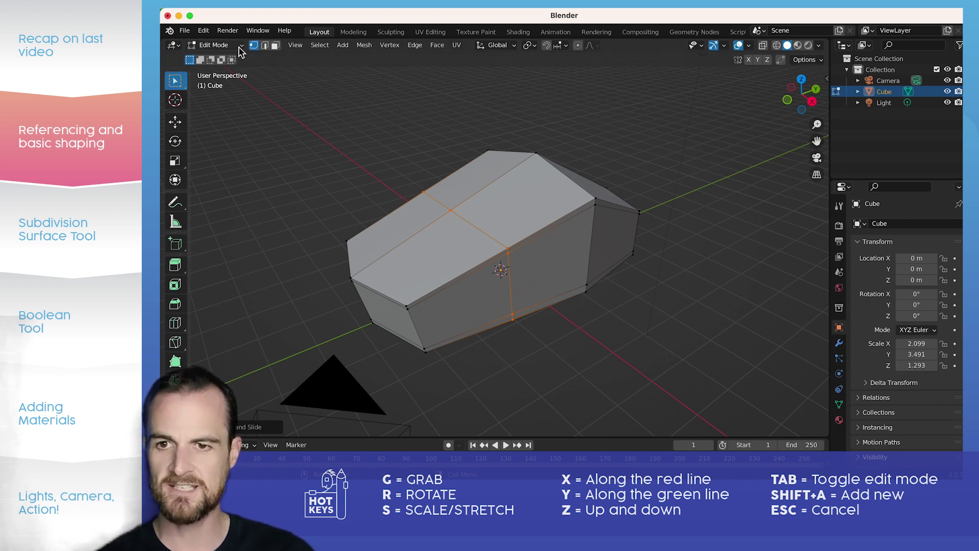
- In the right orthographic view, move the top centre vertex of the new crosswise cut about 1.2 m along Y and 0.44 m up
left_click(451, 210)
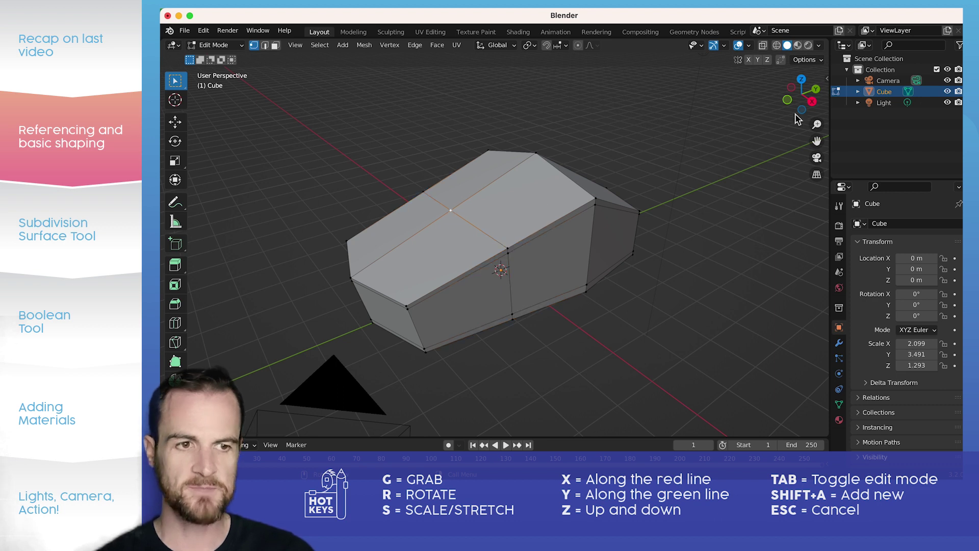
left_click(811, 101)
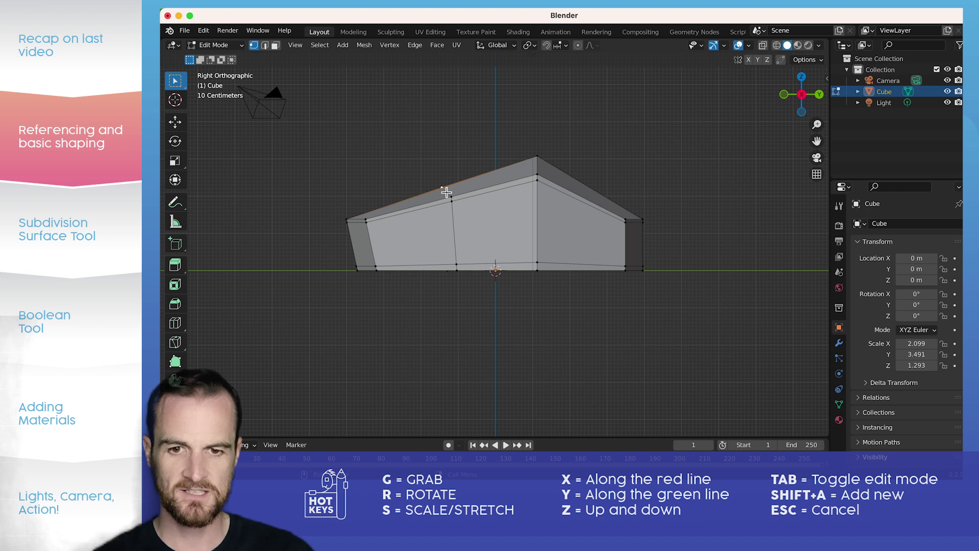
key("g")
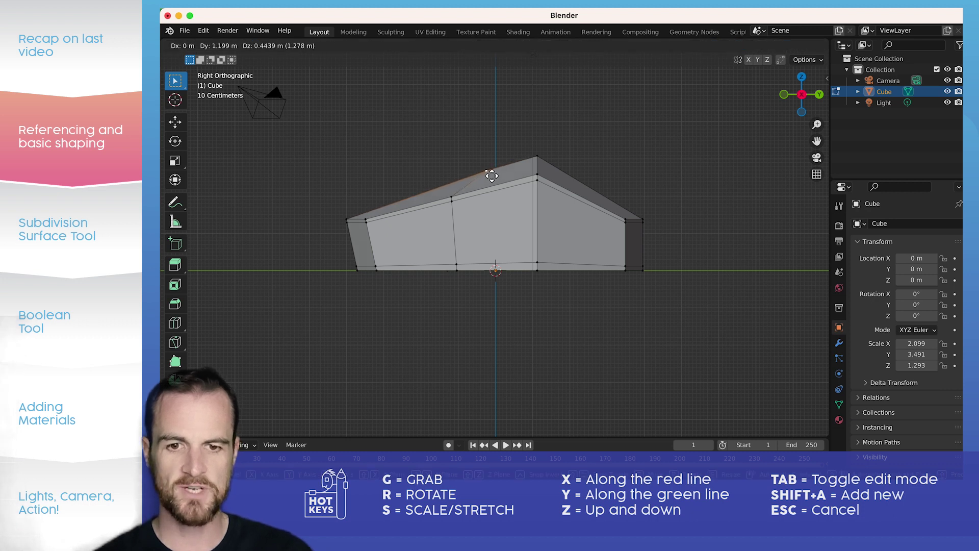
left_click(496, 173)
- Add a horizontal loop cut around the body at mid-height of the side walls
middle_click_drag(496, 174, 413, 229)
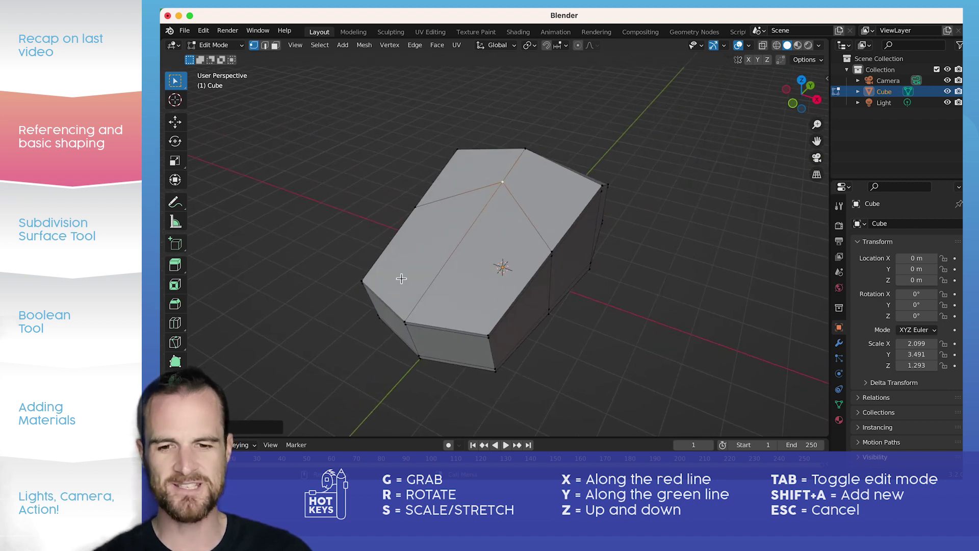
middle_click_drag(498, 286, 405, 266)
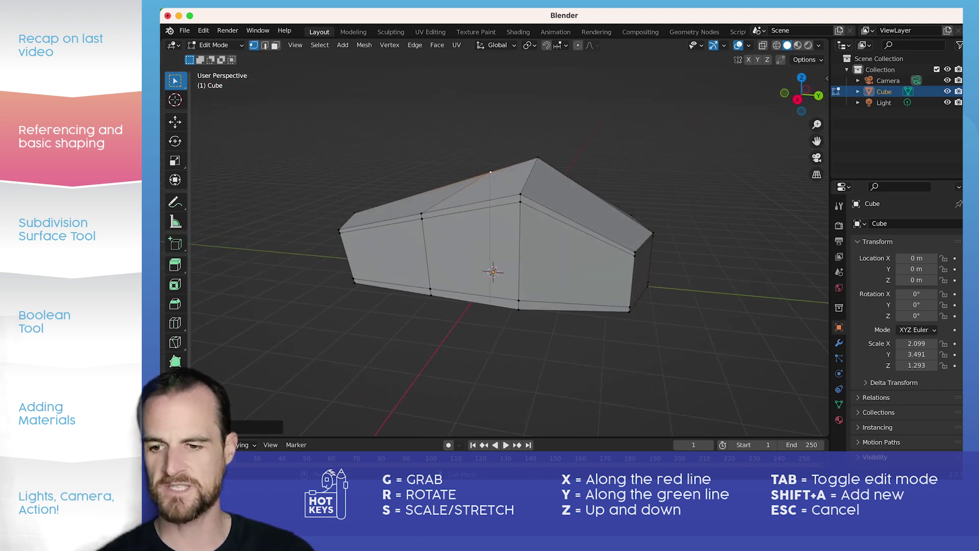
left_click(174, 323)
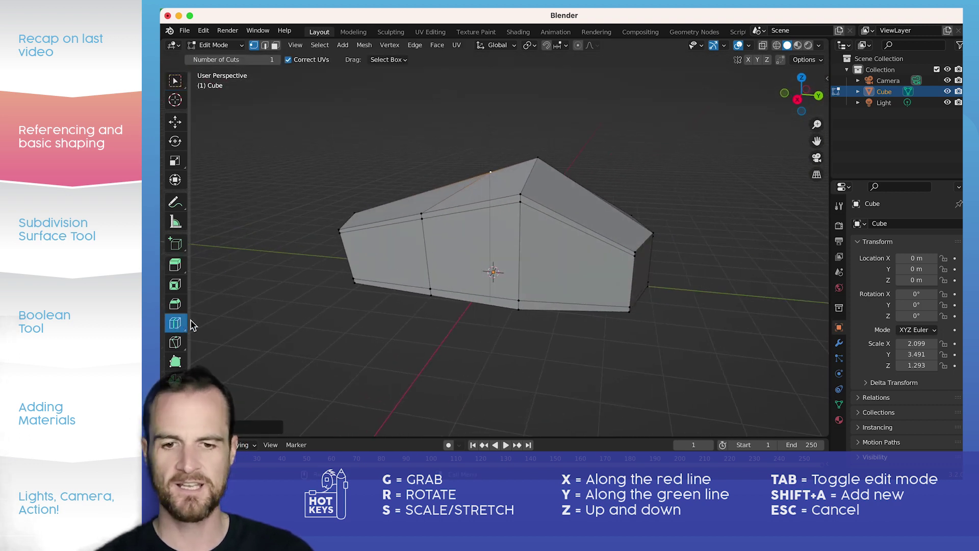
left_click(520, 263)
middle_click_drag(524, 284, 482, 286)
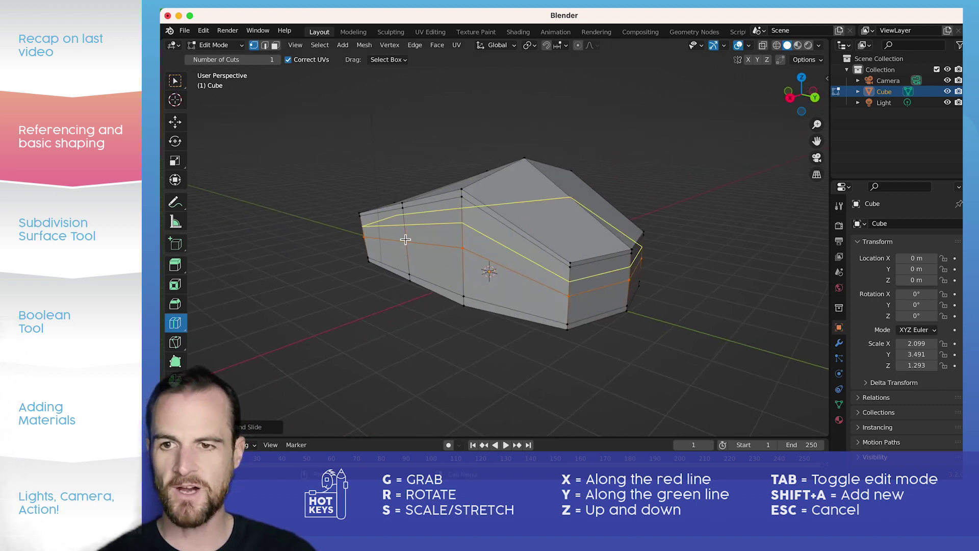
left_click(178, 80)
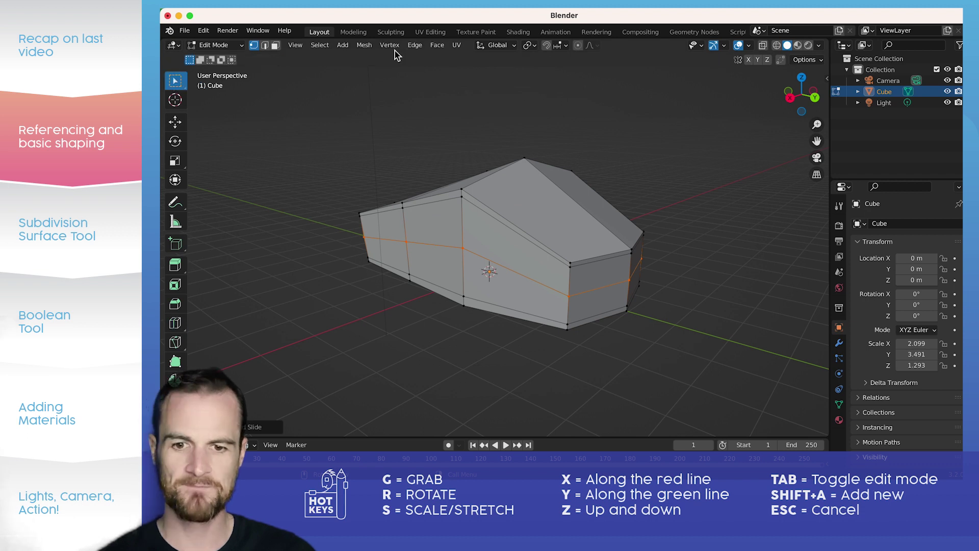
- Select the two inner mid-height vertices on each long side and scale them to about 0.72 along X to pinch the sides inward
left_click(407, 243)
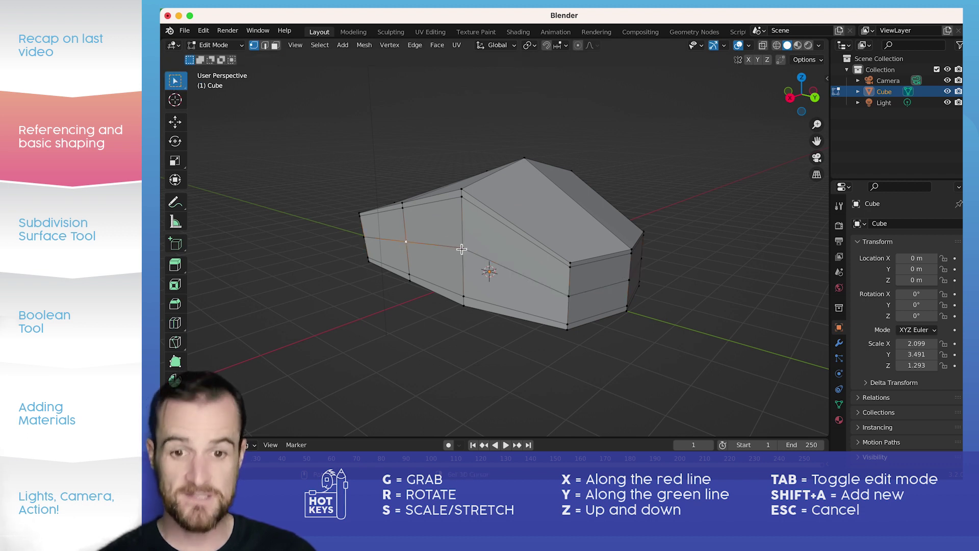
middle_click_drag(596, 231, 527, 220)
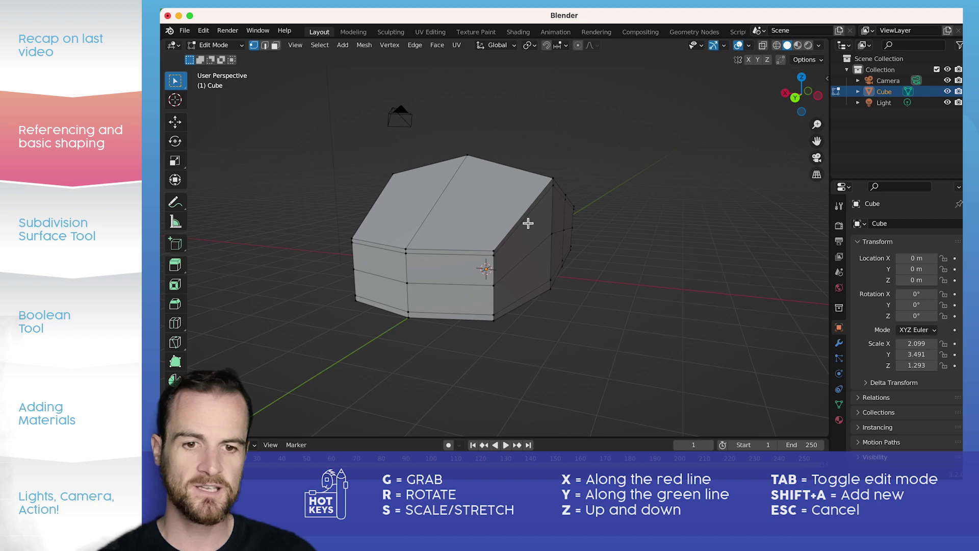
left_click(565, 231)
left_click(553, 238, "alt")
middle_click_drag(553, 237, 473, 213)
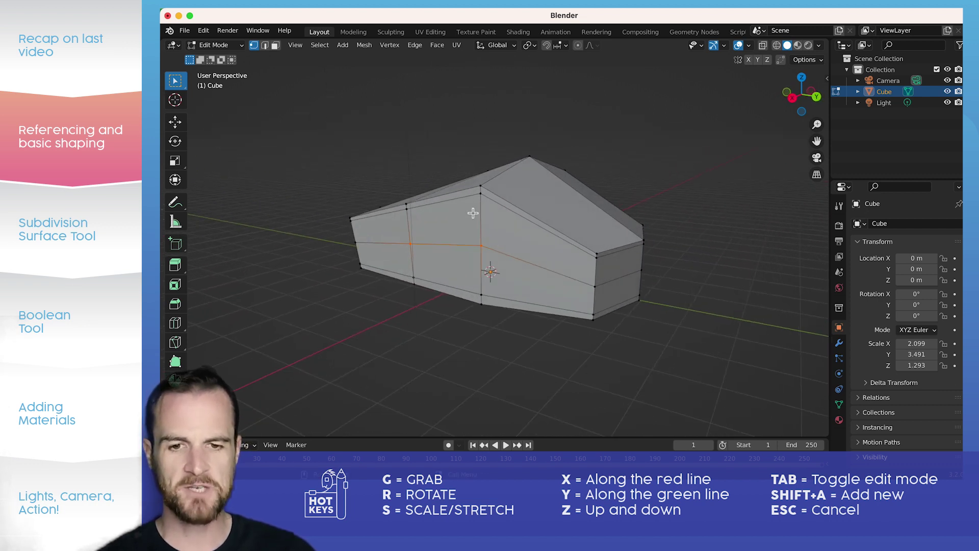
middle_click_drag(481, 250, 568, 221)
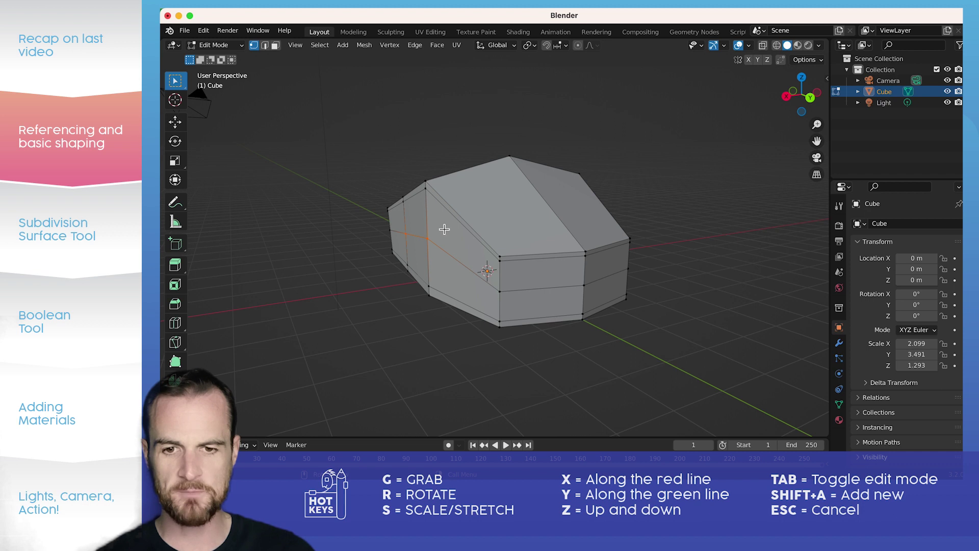
key("s")
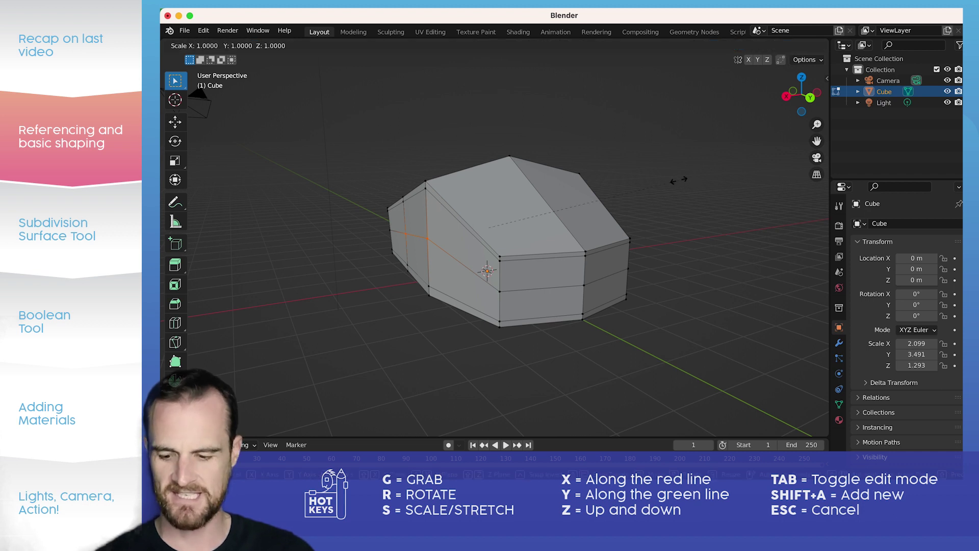
key("x")
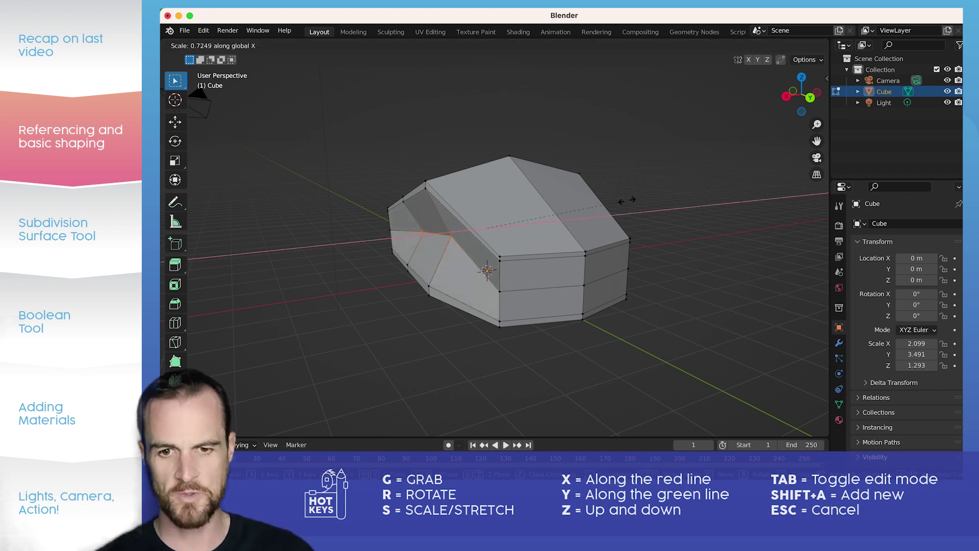
left_click(619, 203)
middle_click_drag(568, 212, 526, 239)
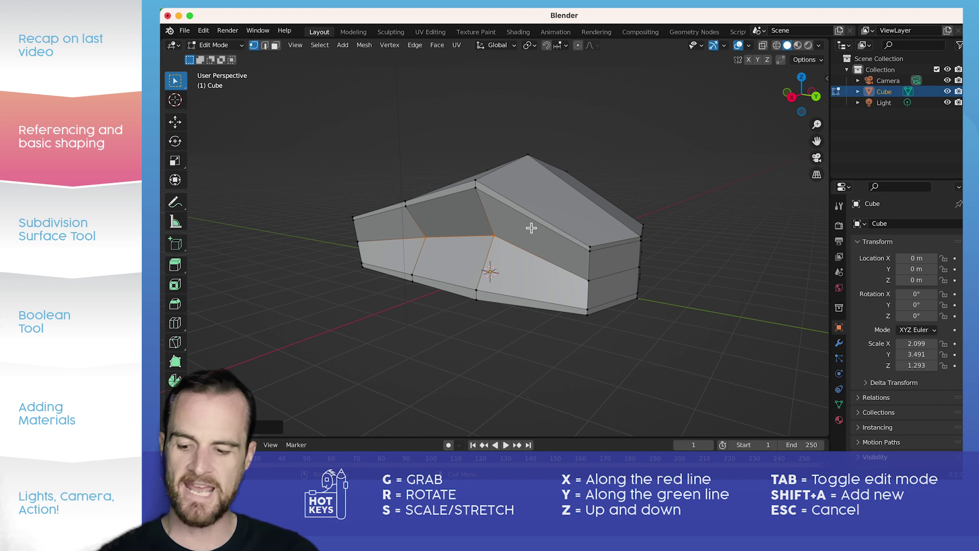
- In Object Mode, add a Subdivision Surface modifier to the body and set its viewport levels to 5
key("Tab")
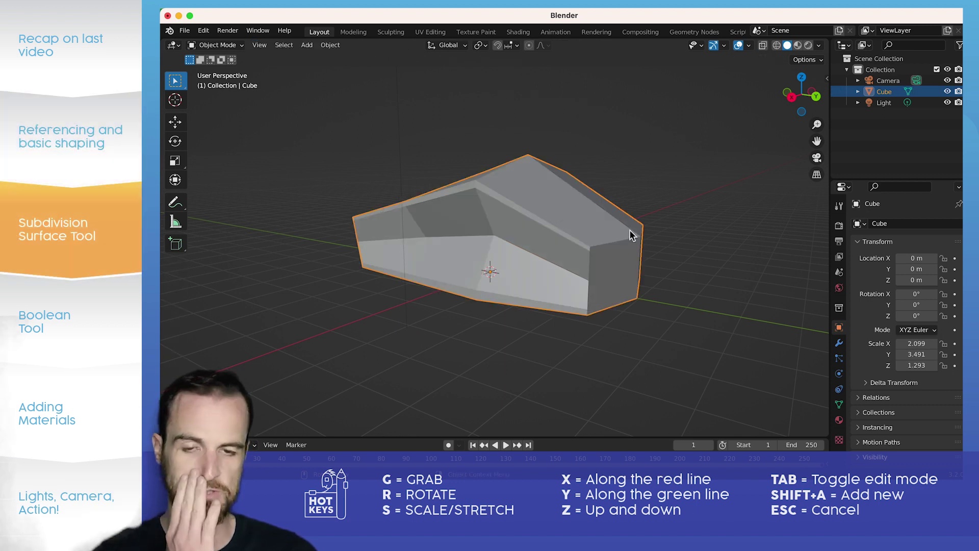
middle_click_drag(492, 199, 500, 218)
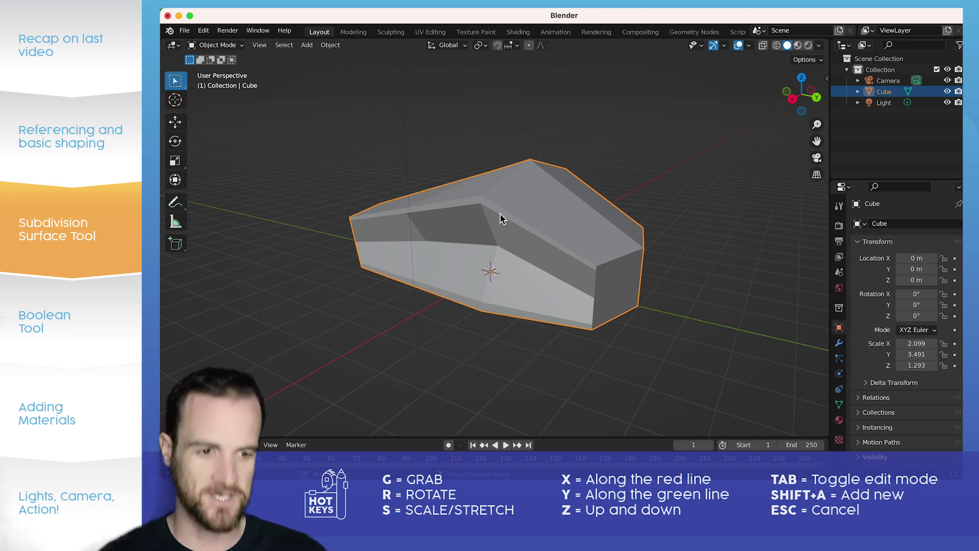
left_click(839, 344)
left_click(877, 227)
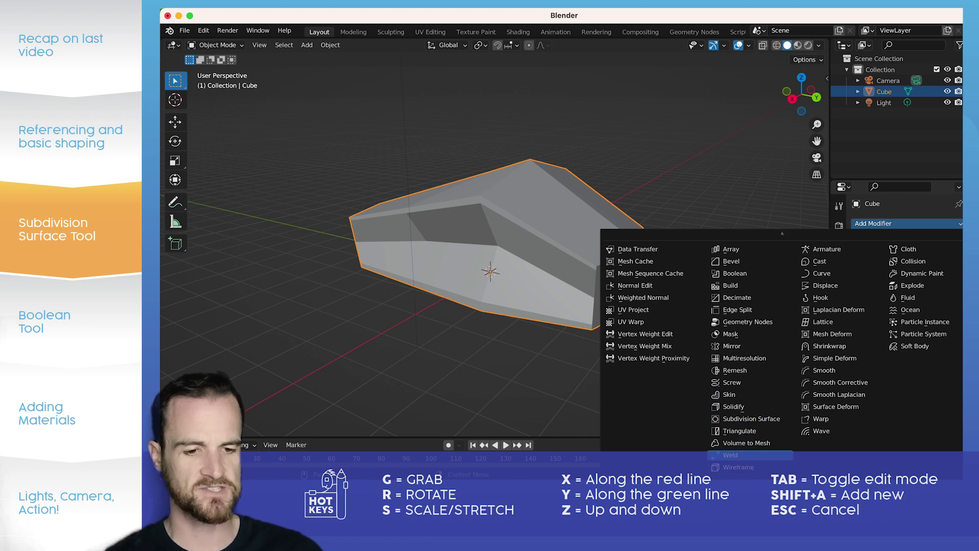
left_click(745, 418)
middle_click_drag(491, 169, 445, 190)
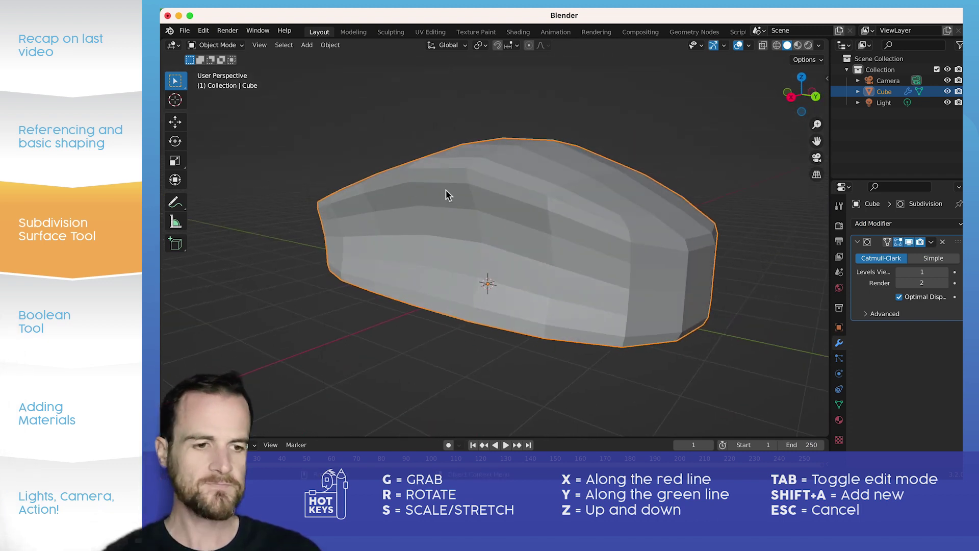
left_click_drag(921, 272, 960, 272)
mouse_move(390, 207)
middle_mouse_down()
mouse_move(512, 215)
mouse_move(539, 206)
mouse_move(384, 210)
mouse_move(372, 228)
mouse_move(497, 209)
mouse_move(399, 214)
mouse_move(456, 234)
middle_mouse_up()
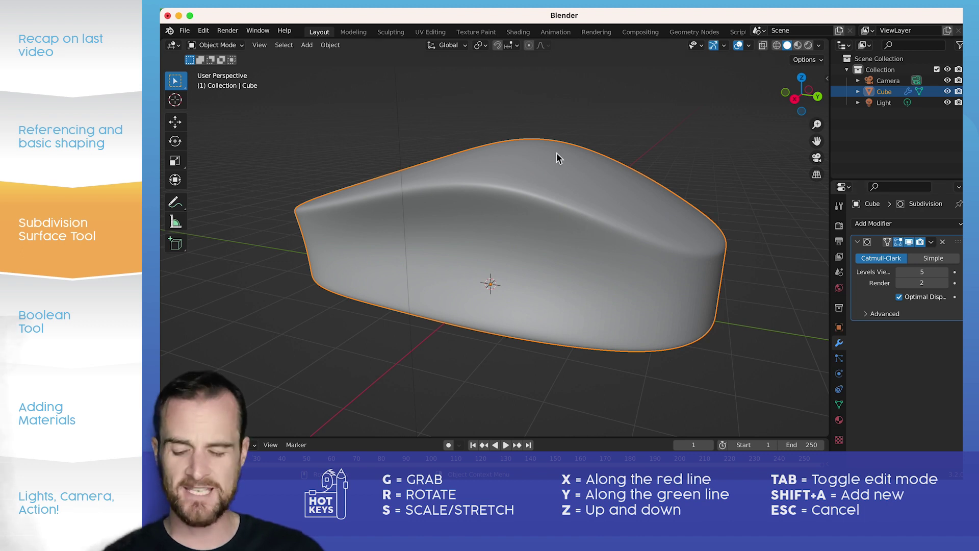
- In Edit Mode, select both parallel upper rim edges along the two long sides from the hump and around the front end, and crease them
key("Tab")
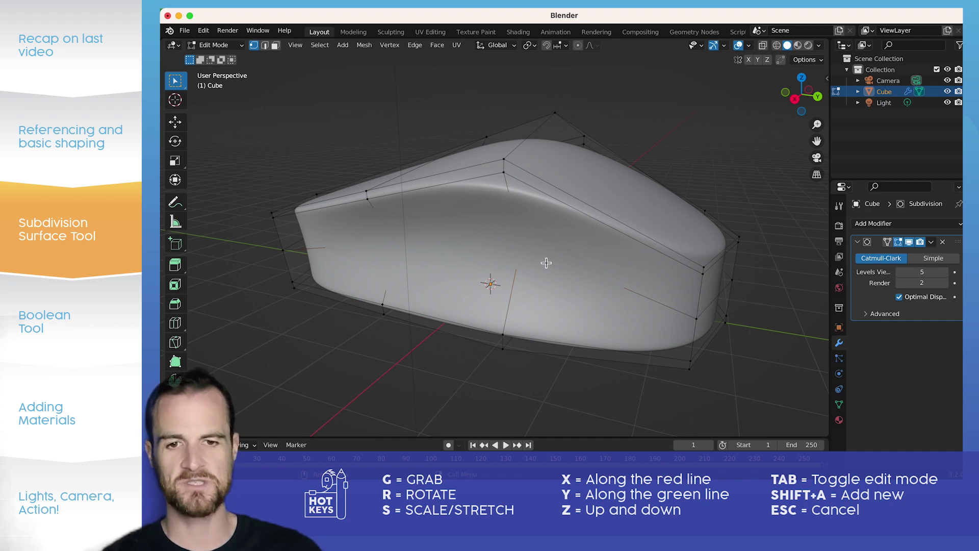
middle_click_drag(494, 222, 572, 219)
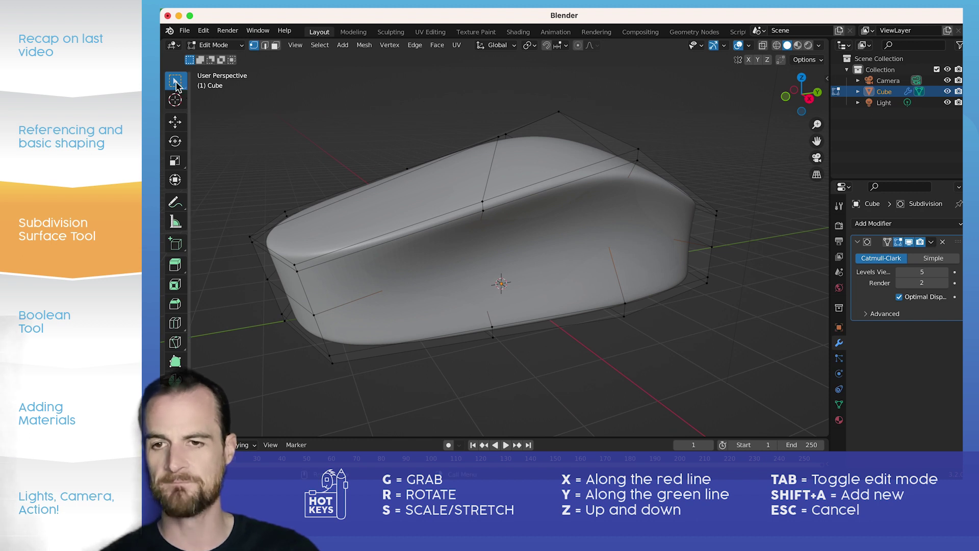
left_click(264, 44)
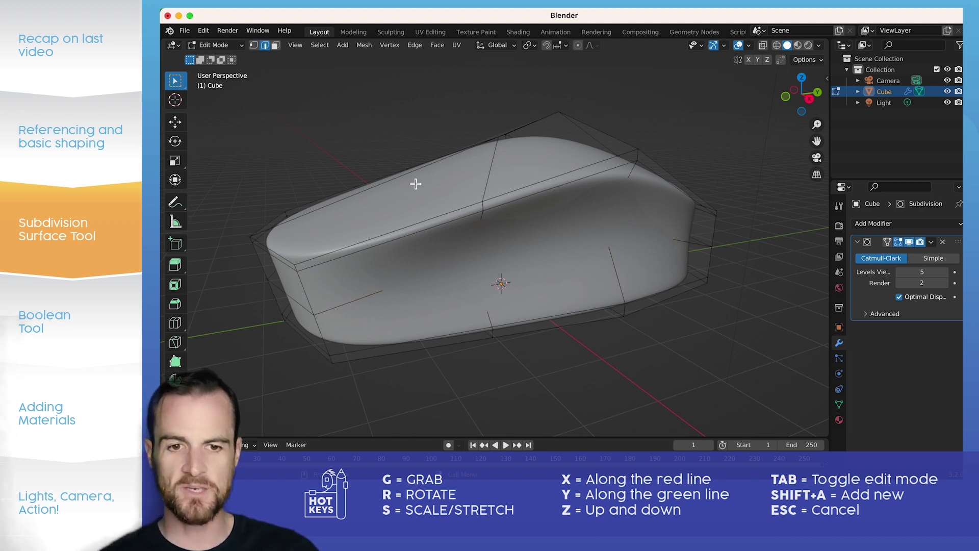
left_click(503, 207)
left_click(462, 209, "shift")
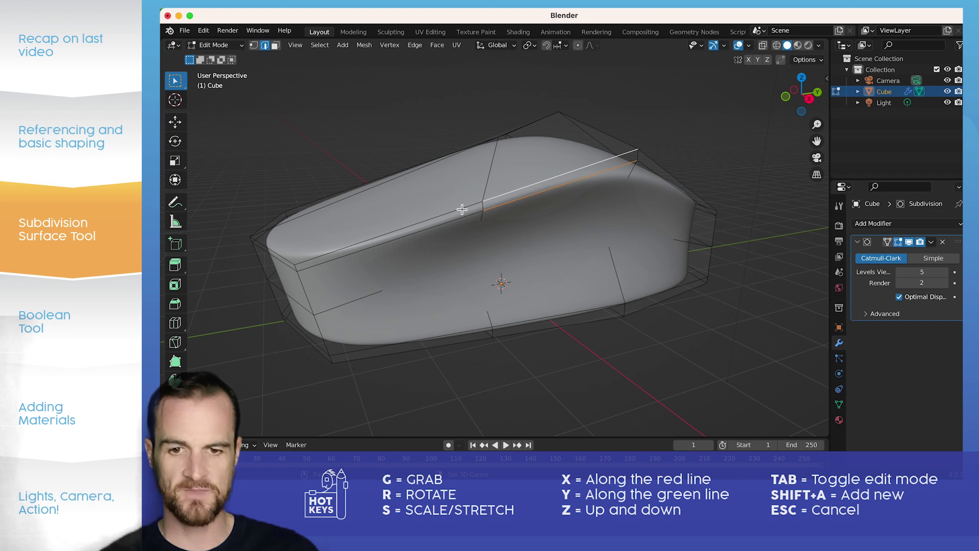
left_click(454, 213, "shift")
left_click(452, 220, "shift")
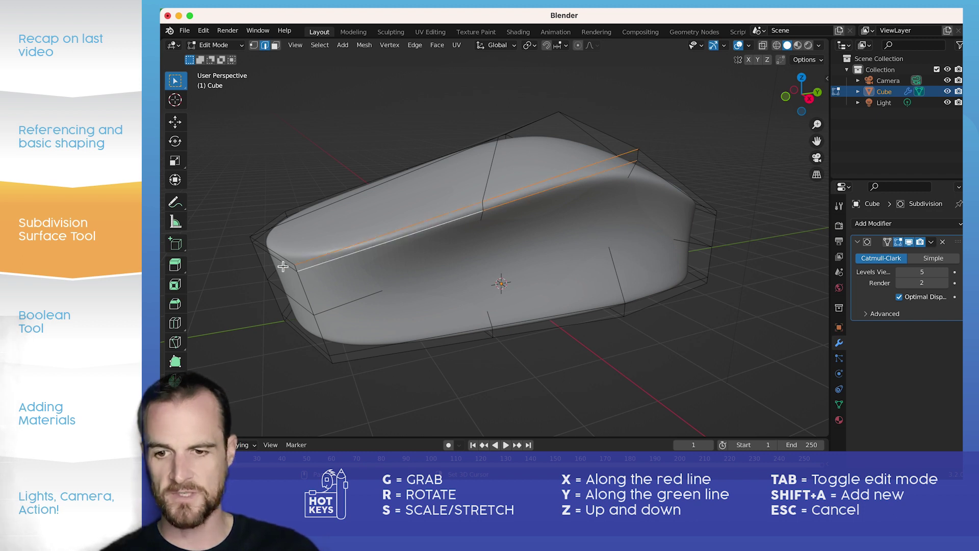
middle_click_drag(283, 257, 589, 252)
left_click(527, 295, "shift")
left_click(586, 206, "shift")
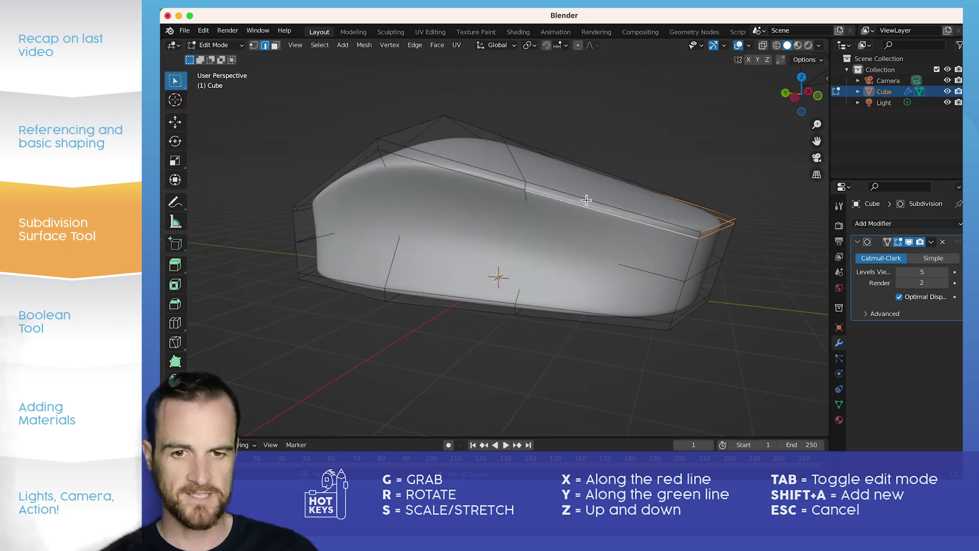
left_click(484, 183, "shift")
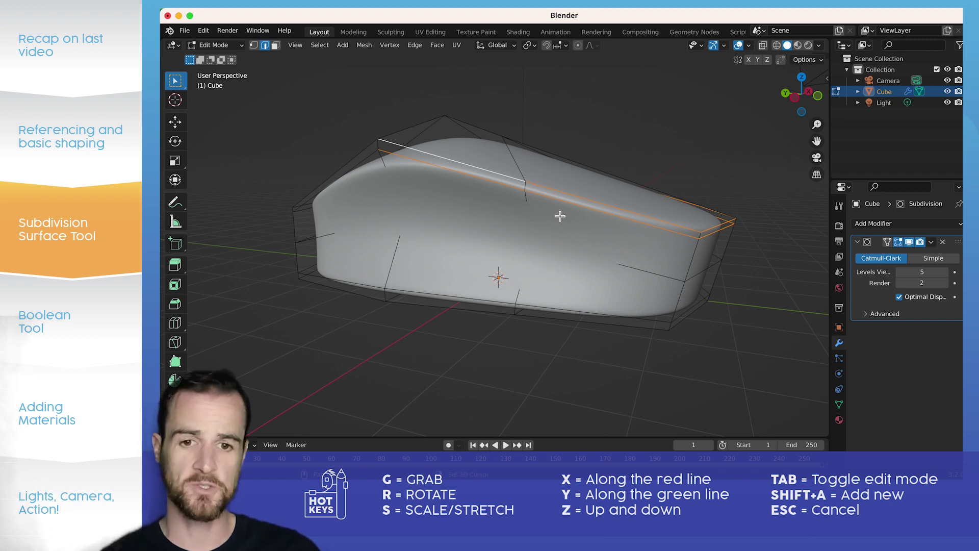
key("shift+e")
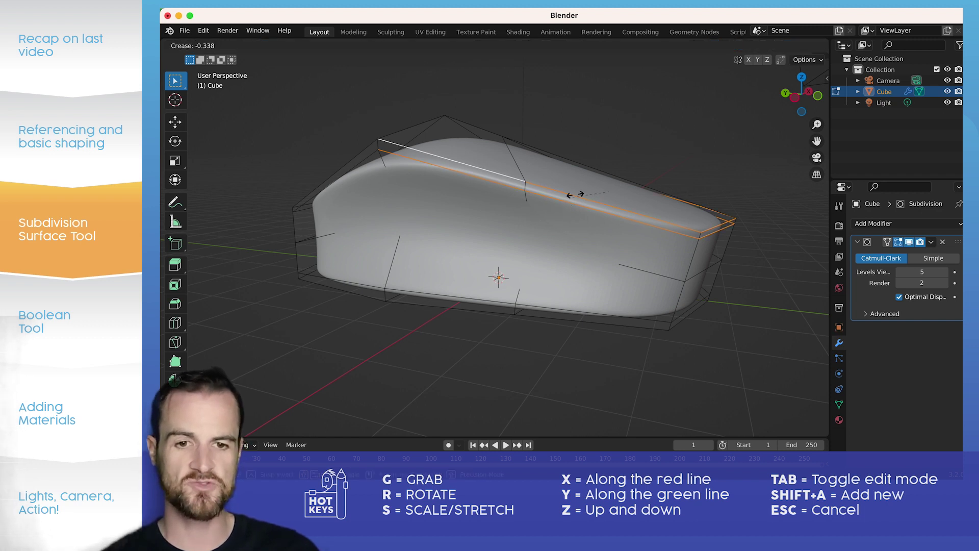
left_click(671, 73)
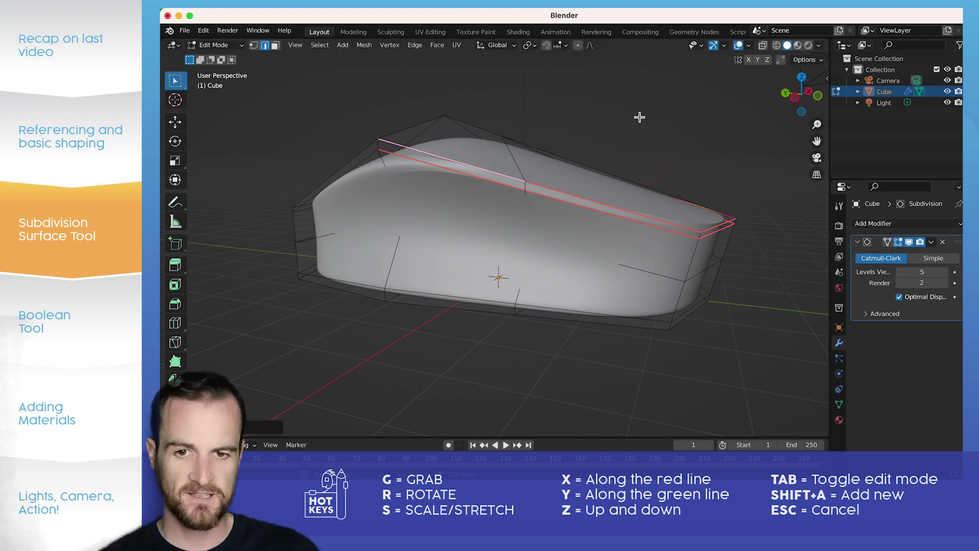
- Switch to Object Mode and examine the creased upper rim from both sides of the body
key("Tab")
left_click(623, 127)
mouse_move(438, 187)
middle_mouse_down()
mouse_move(461, 159)
mouse_move(550, 177)
middle_mouse_up()
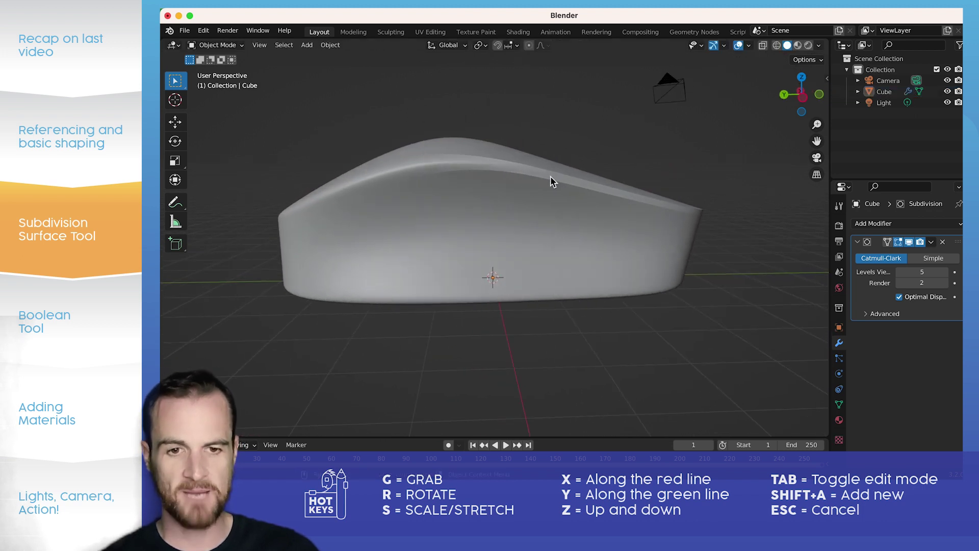
middle_click_drag(447, 175, 523, 175)
middle_click_drag(460, 181, 693, 306)
left_click(682, 266)
middle_click_drag(682, 265, 416, 248)
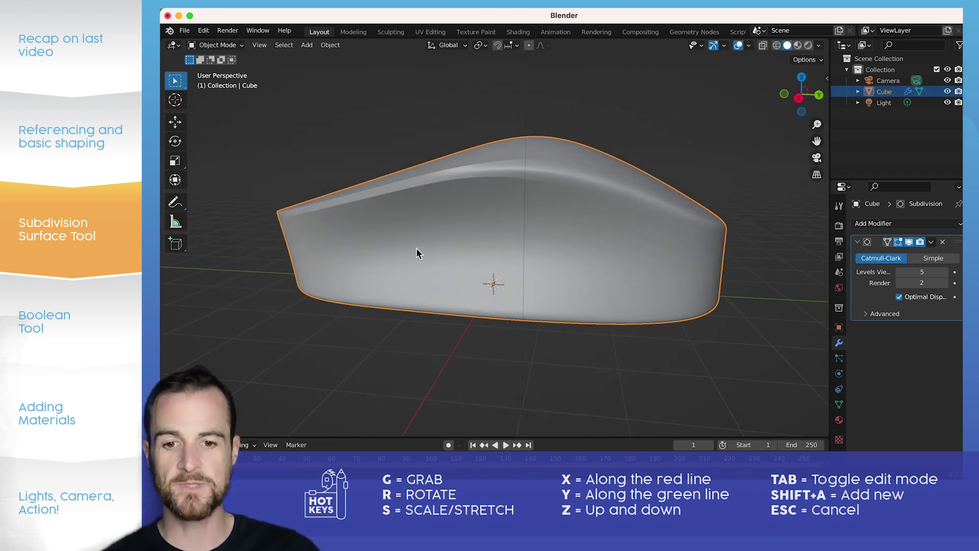
- Select the whole horizontal edge loop just above the base of the body and apply a crease of +1.000
key("Tab")
left_click(411, 312, "alt")
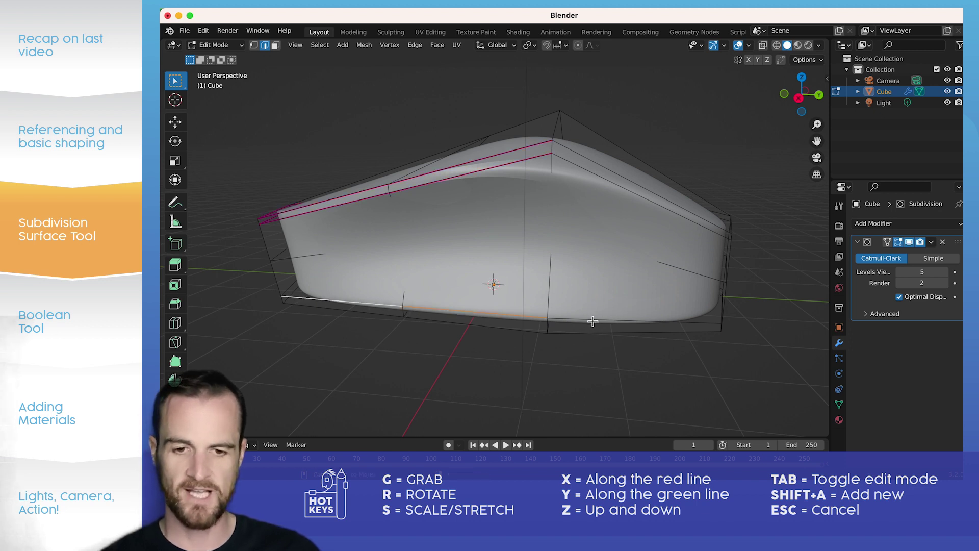
left_click(521, 335)
left_click(596, 342, "shift")
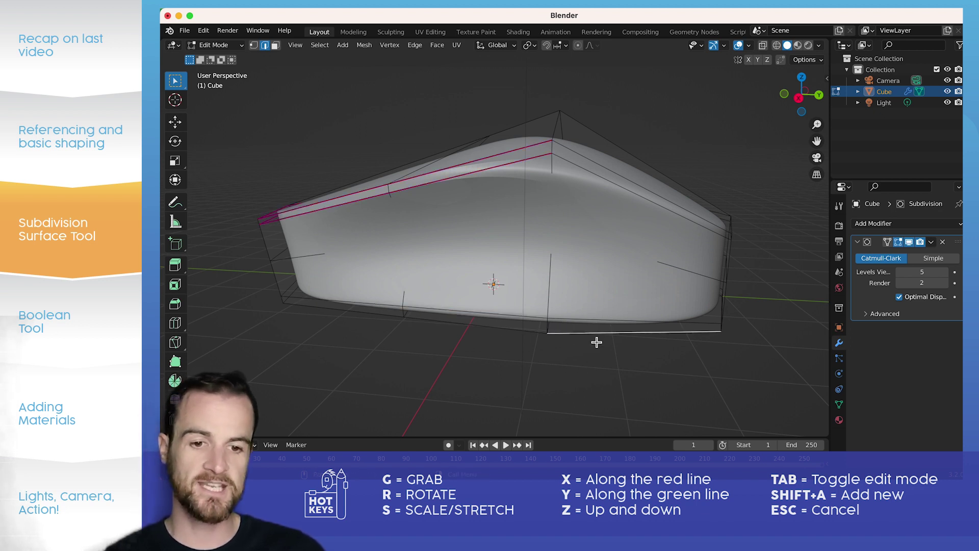
left_click(577, 320, "alt")
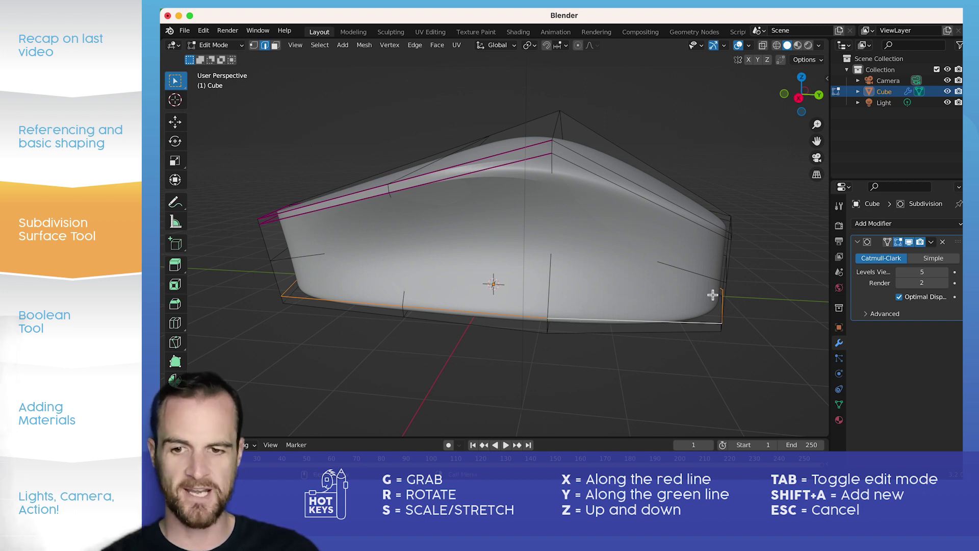
middle_click_drag(326, 304, 298, 303)
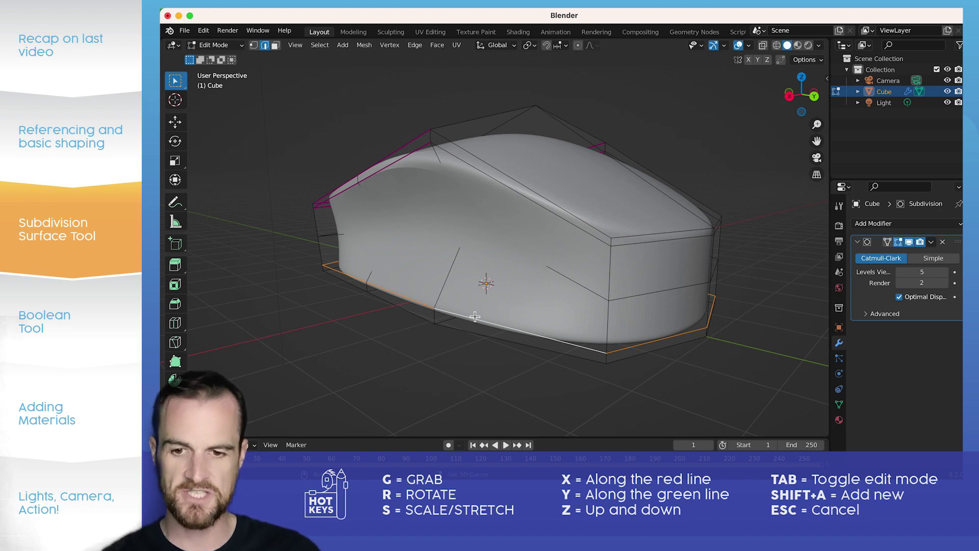
key("shift+e")
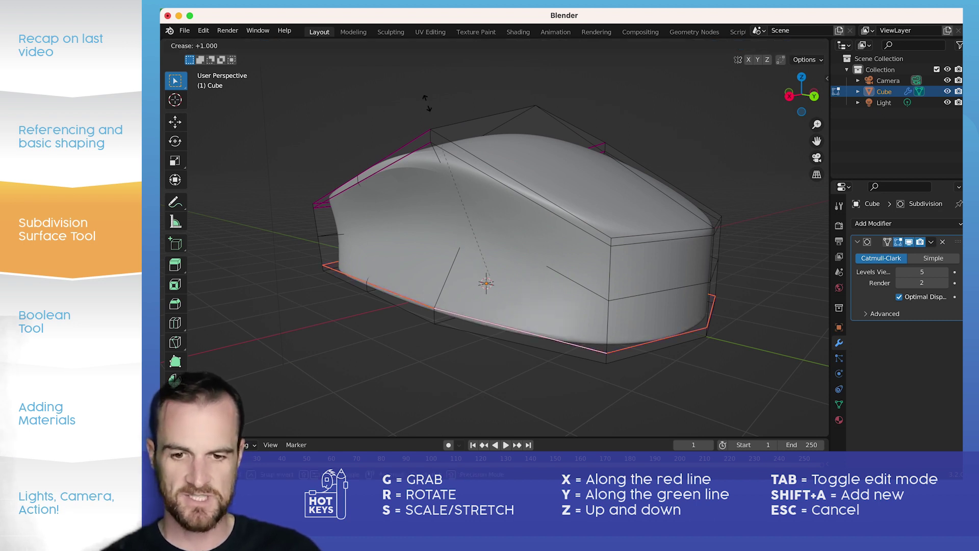
left_click(424, 76)
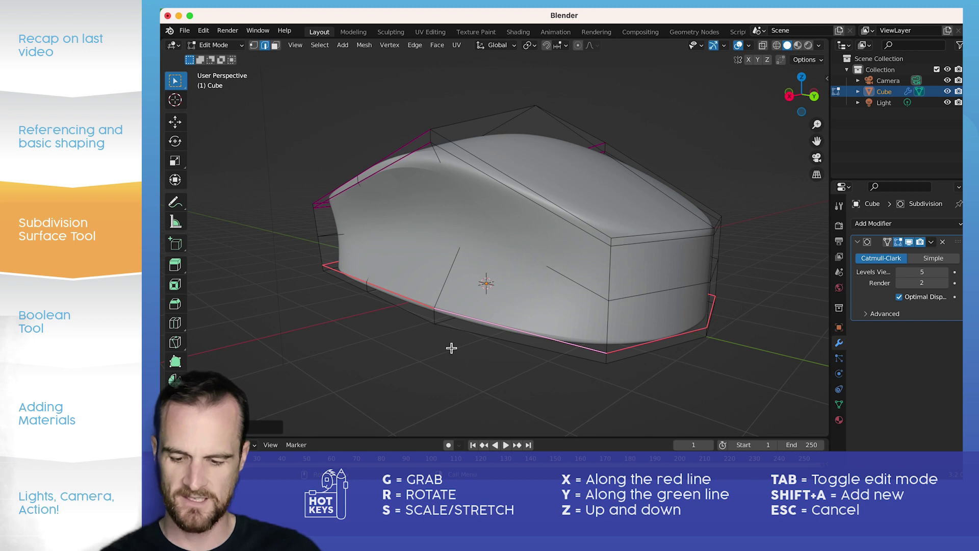
- Raise the creased lower edge loop about 0.09 m along Z and check the body in Object Mode
key("g")
key("z")
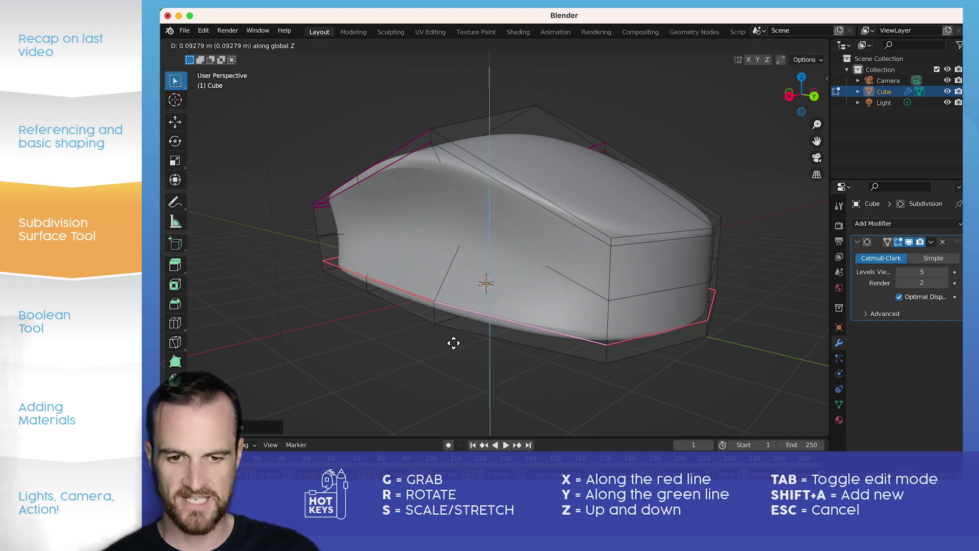
left_click(454, 343)
key("Tab")
left_click(376, 323)
middle_click_drag(376, 323, 564, 302)
middle_click_drag(627, 243, 443, 263)
left_click(445, 265)
middle_click_drag(610, 239, 666, 234)
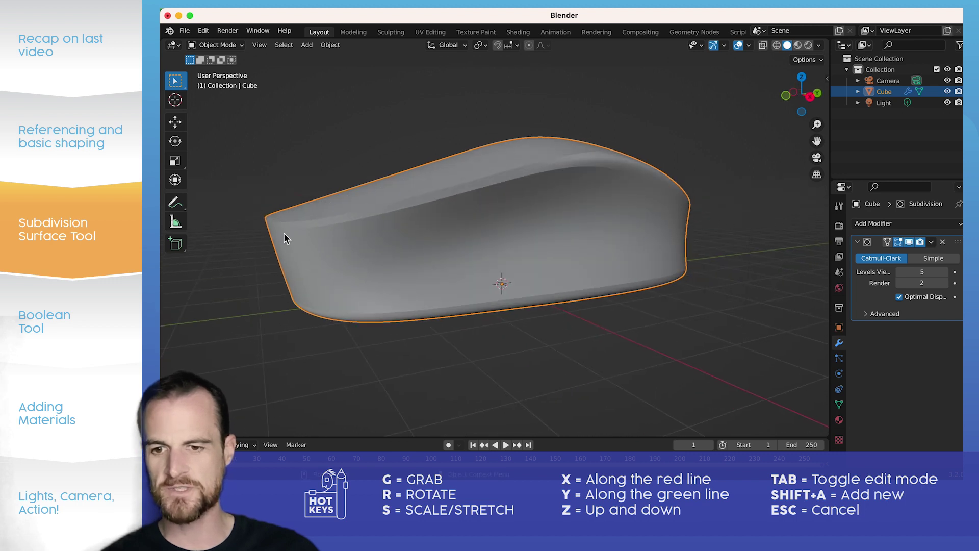
- Select the short upright rim edges at the narrow front end, lower them about 0.5 m along Z and return to Object Mode
key("Tab")
middle_click_drag(247, 210, 284, 204)
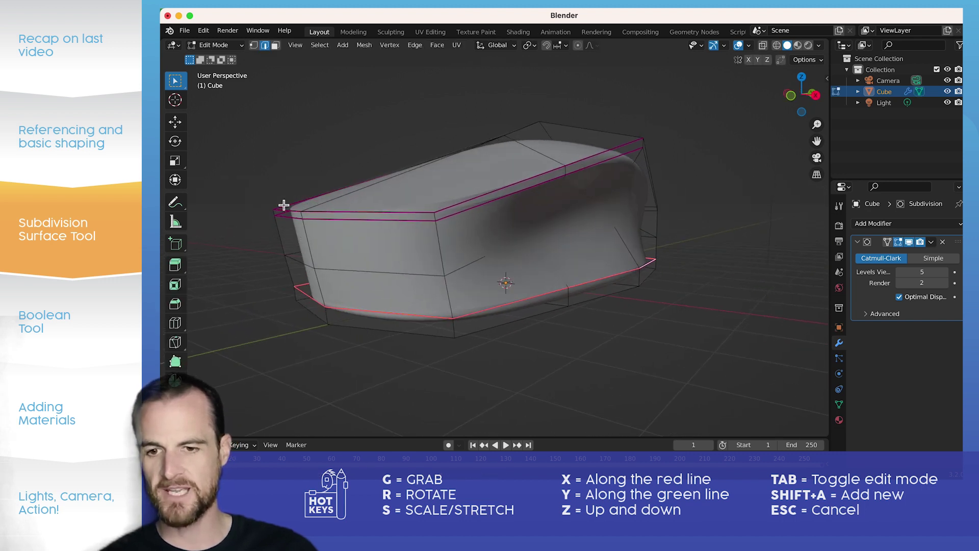
left_click(306, 217)
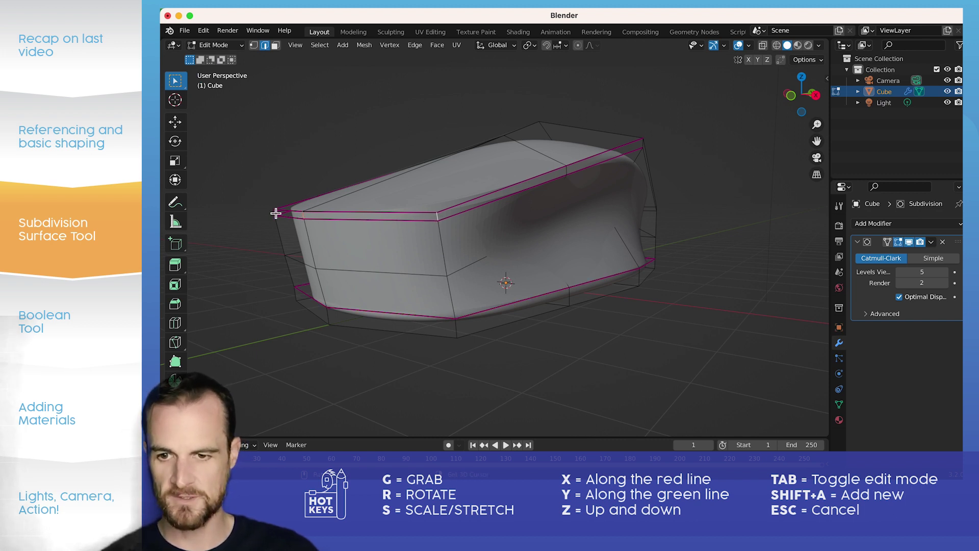
middle_click_drag(430, 247, 382, 243)
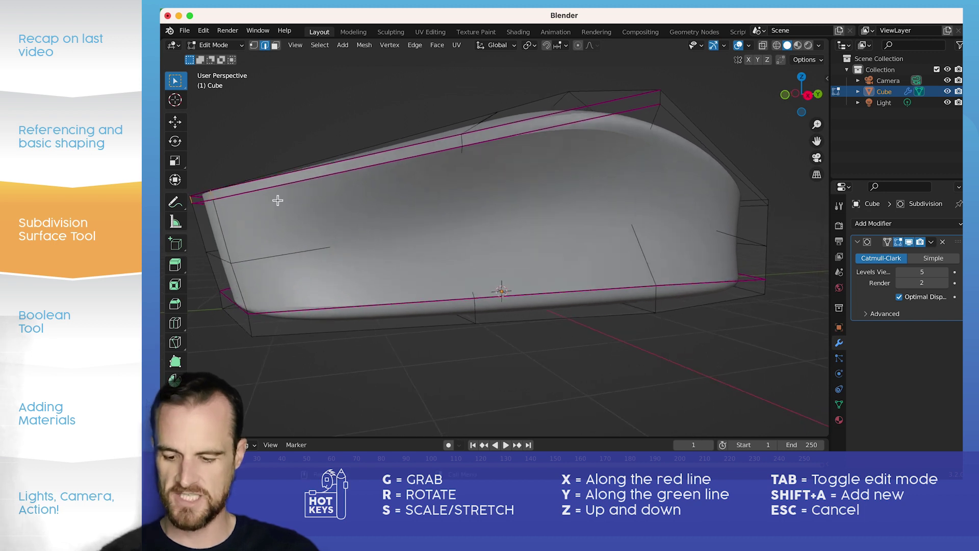
key("g")
key("z")
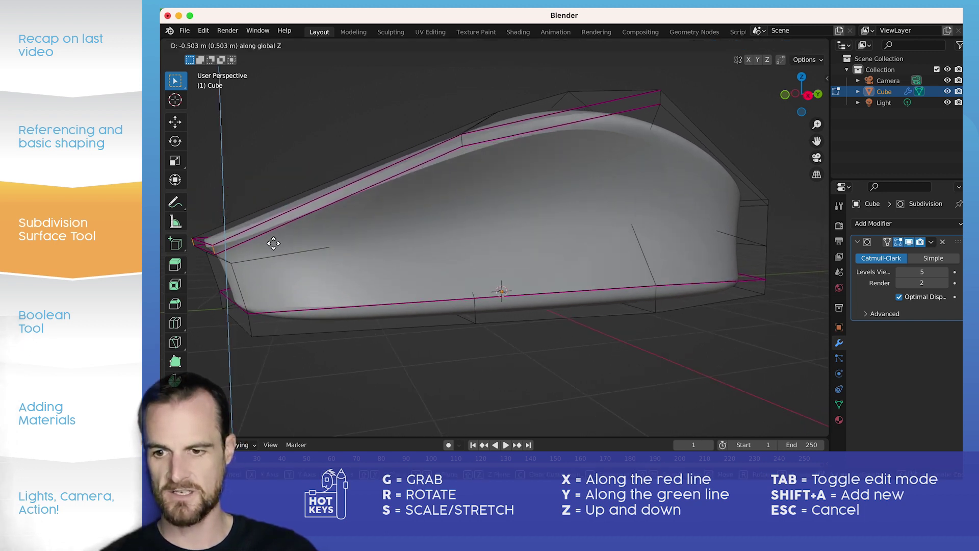
left_click(271, 247)
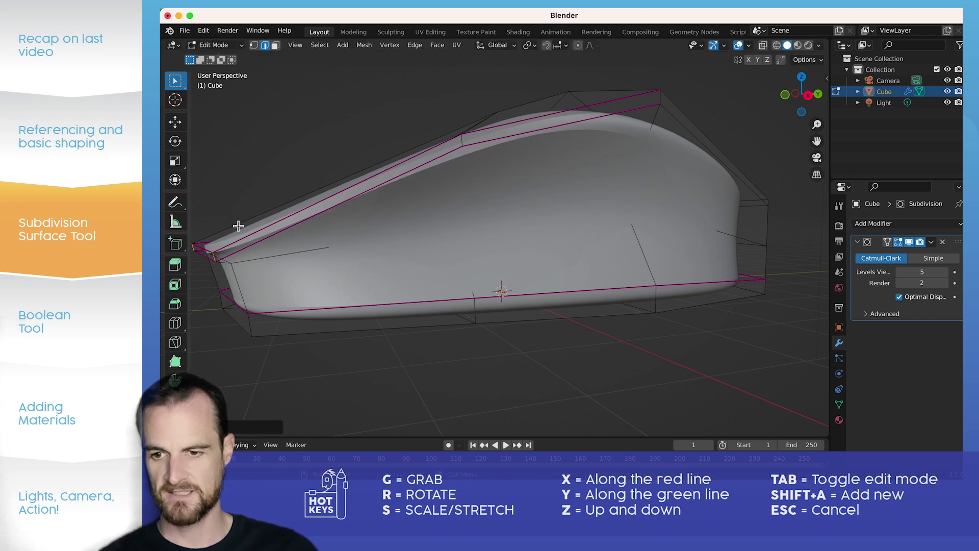
key("Tab")
left_click(291, 316)
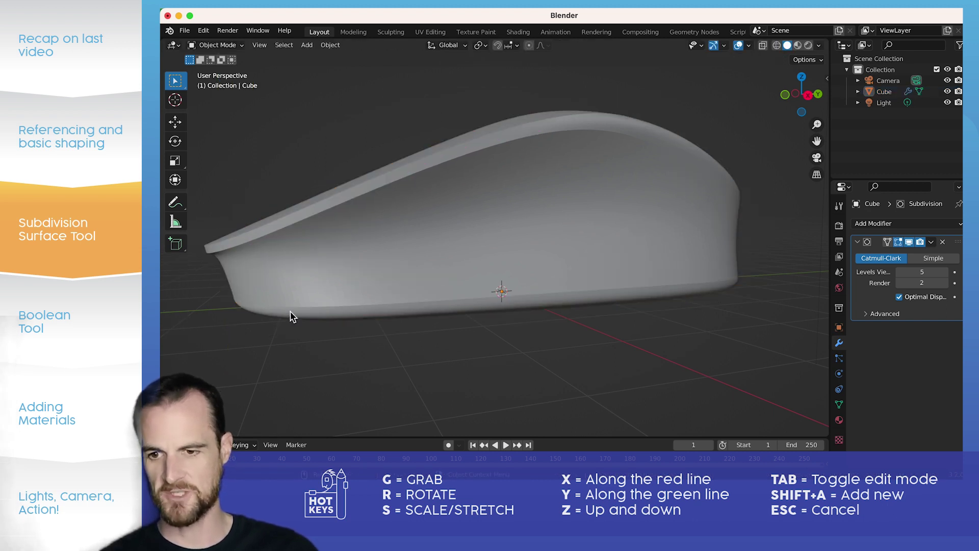
- In Edit Mode, select the short upright edge at the top centre of the rear end and lower it about 0.44 m along Z
middle_click_drag(621, 245, 702, 264)
left_click(704, 259)
key("Tab")
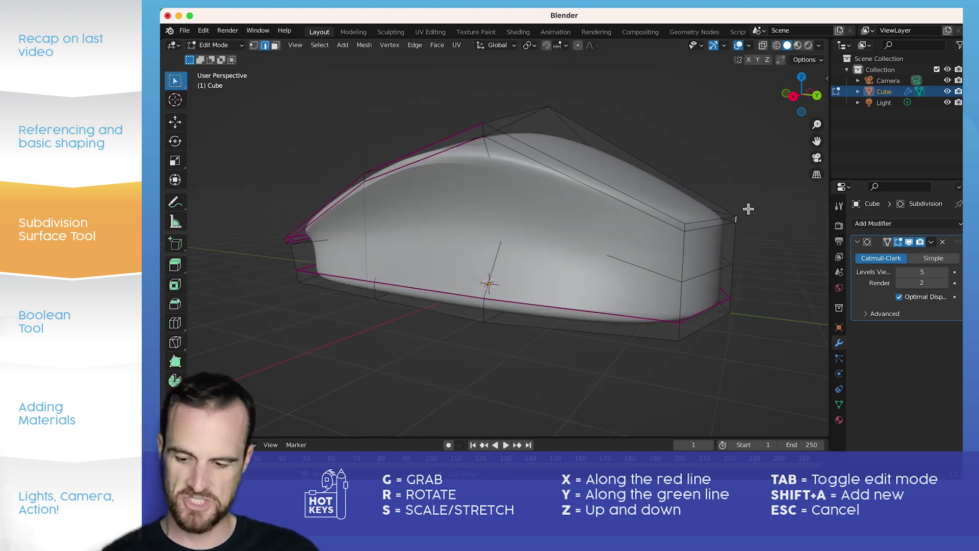
key("g")
key("z")
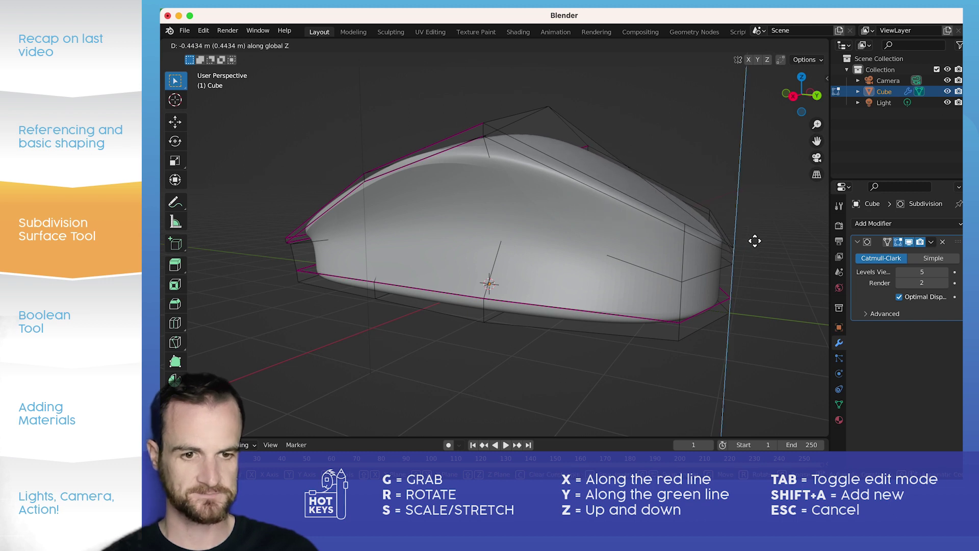
left_click(755, 241)
- Lower the short upright edges at the two upper rear corners slightly along Z and select the upright edge at the rear centre
middle_click_drag(739, 214, 691, 227)
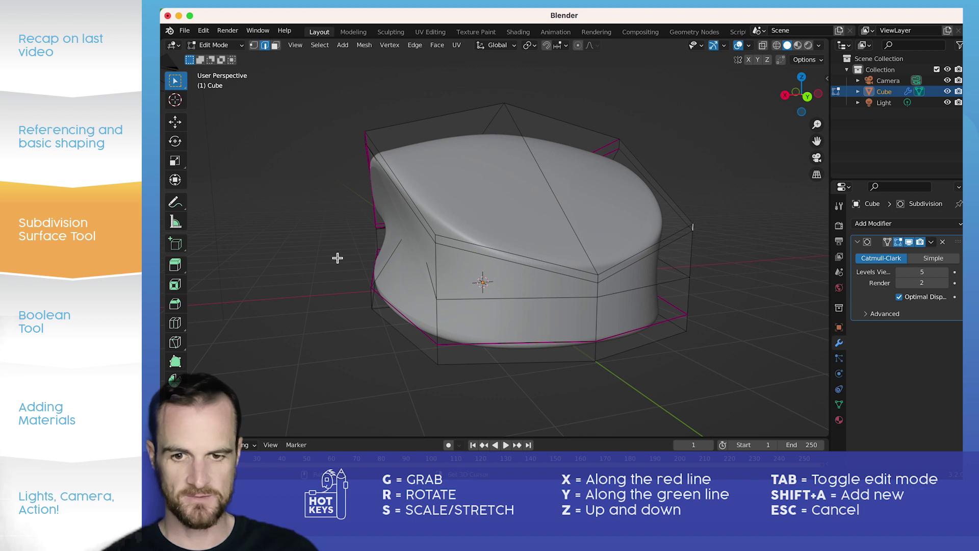
key("g")
key("z")
left_click(528, 173)
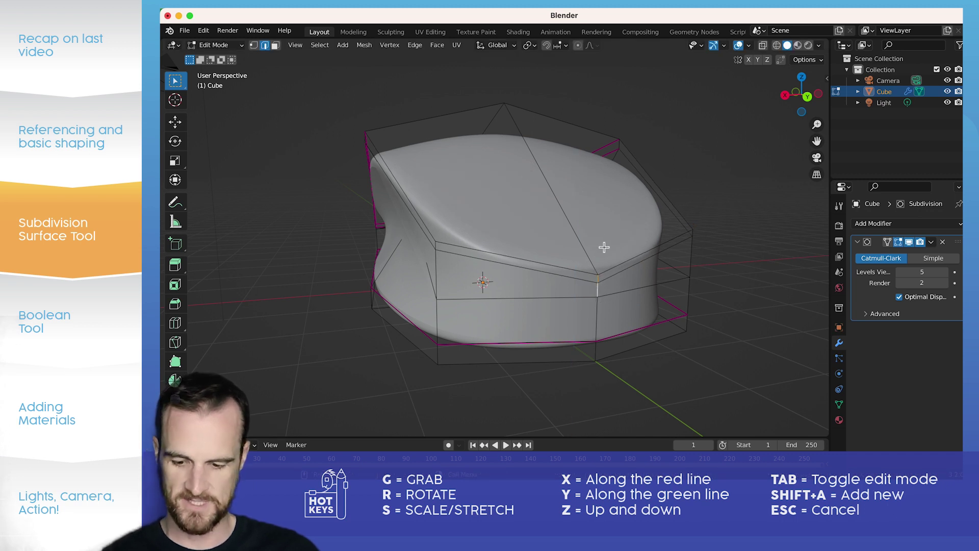
- Lower the upright edge at the rear centre about 0.33 m along Z and check the body in Object Mode
key("h")
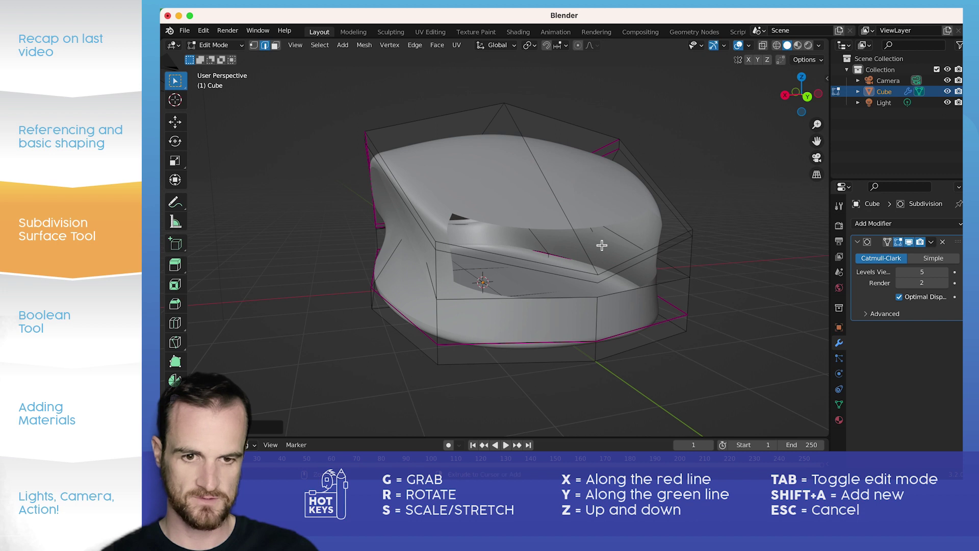
key("alt+h")
key("g")
key("z")
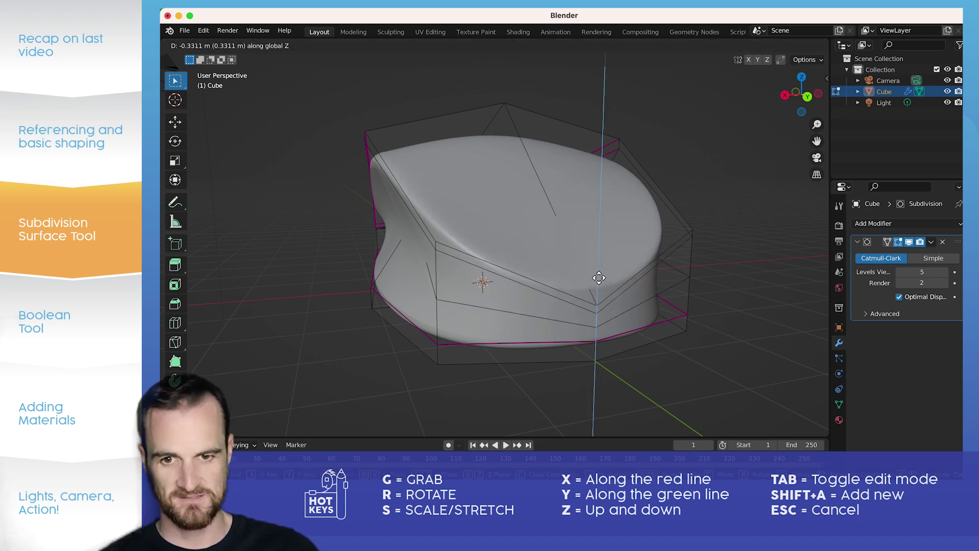
left_click(596, 278)
key("Tab")
middle_click_drag(392, 237, 533, 160)
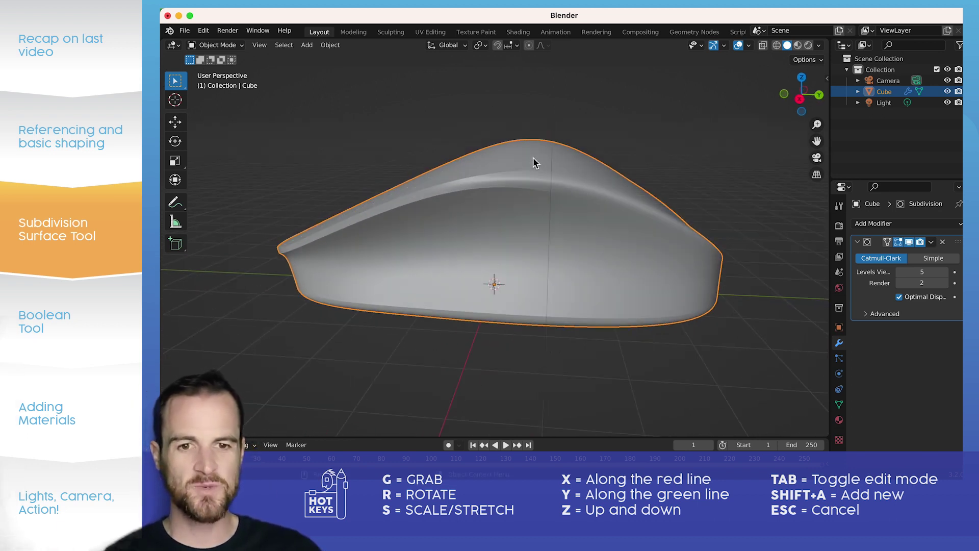
- In vertex select mode, move the peak vertex and the top vertex in front of it about 0.4 m along Y and reselect only the peak
key("Tab")
left_click(254, 45)
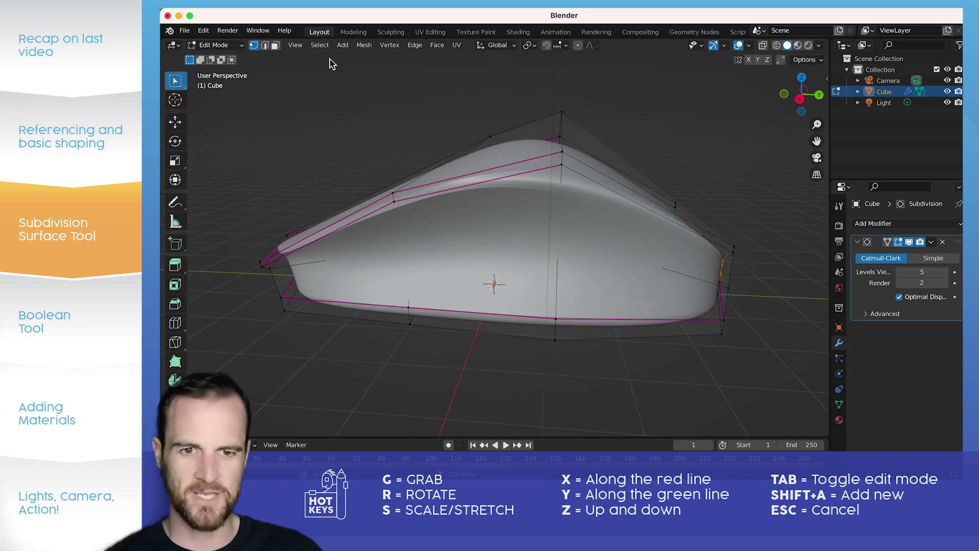
left_click(563, 112)
left_click(489, 138, "shift")
key("g")
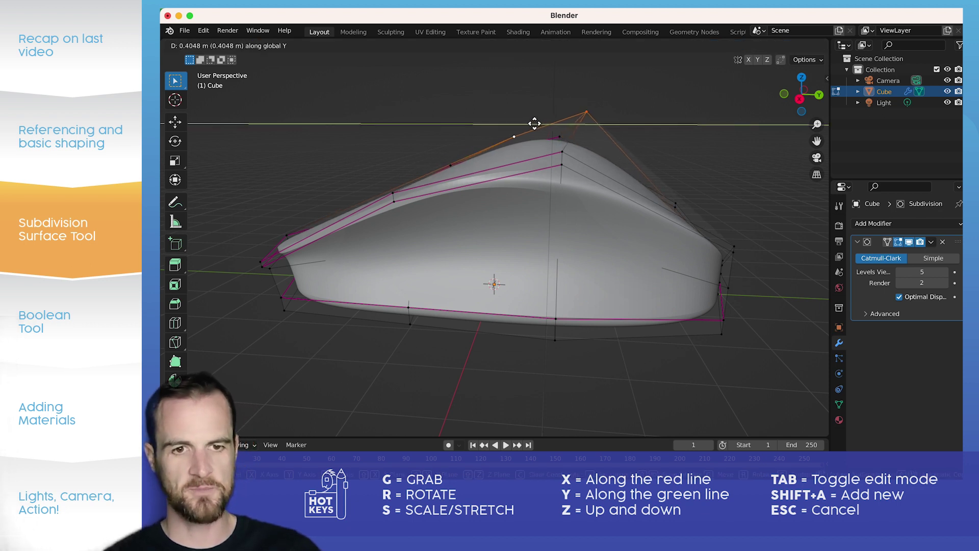
left_click(599, 119)
left_click(589, 113)
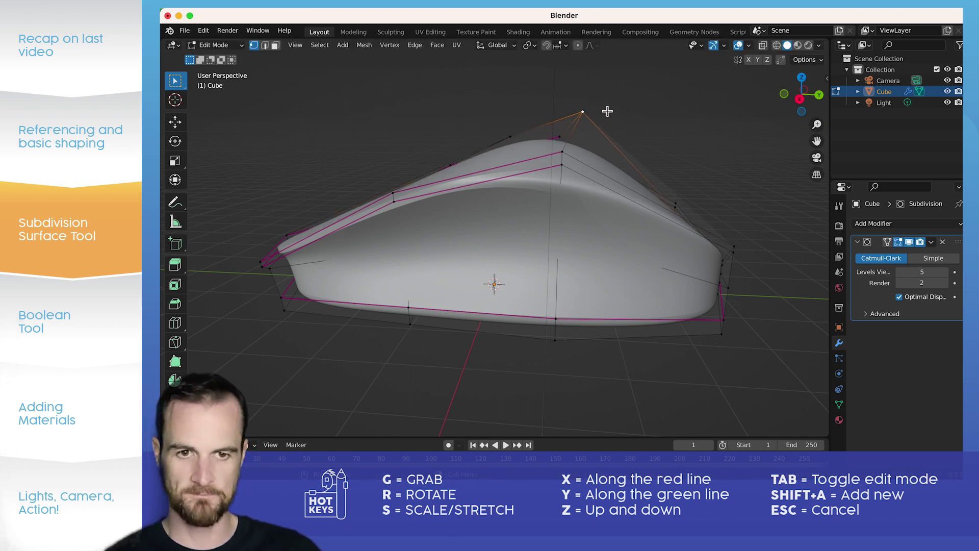
- Lower the peak vertex about 0.45 m along Z, return to Object Mode and deselect the body
key("g")
key("z")
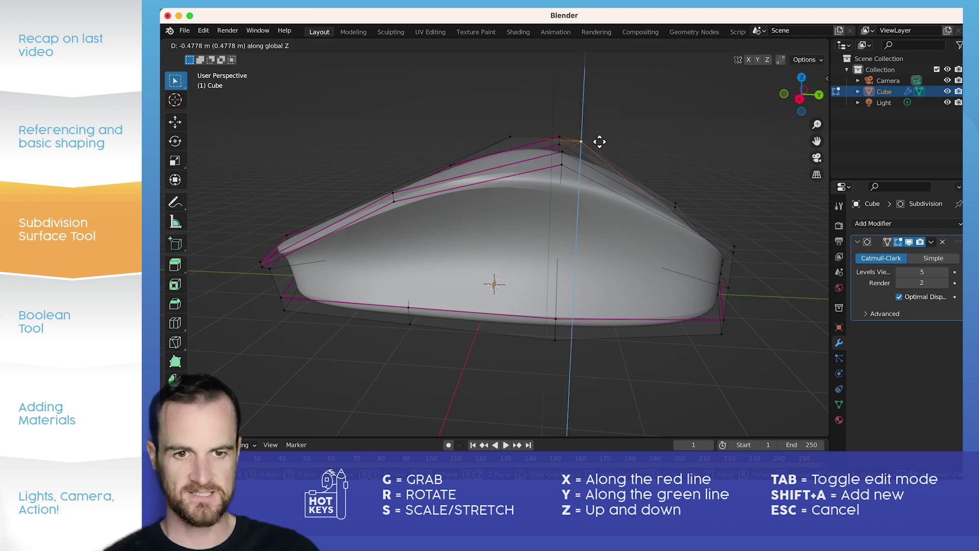
left_click(601, 138)
middle_click_drag(601, 141, 667, 172)
key("Tab")
left_click(321, 163)
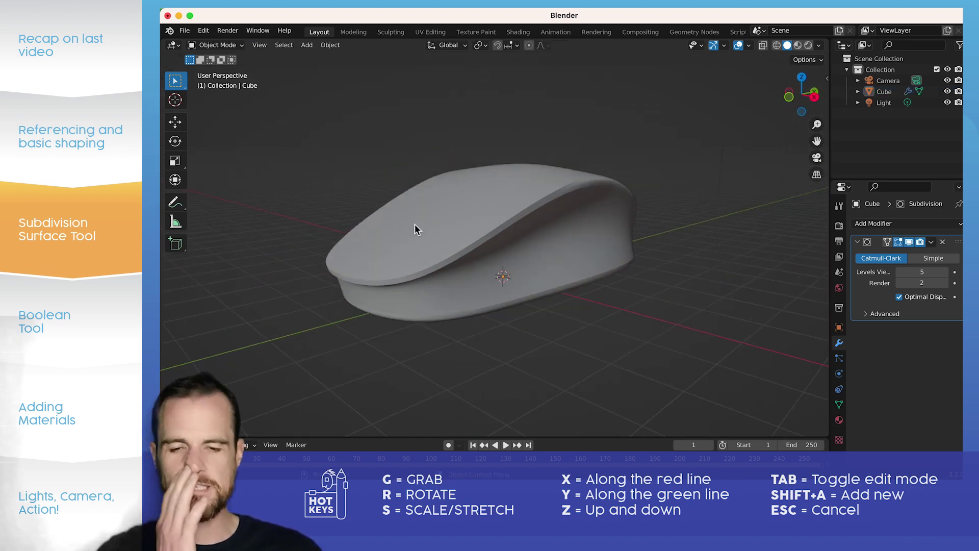
- Compare the body's edit cage with its smooth shape by entering and leaving Edit Mode, leaving nothing selected
left_click(461, 289)
key("Tab")
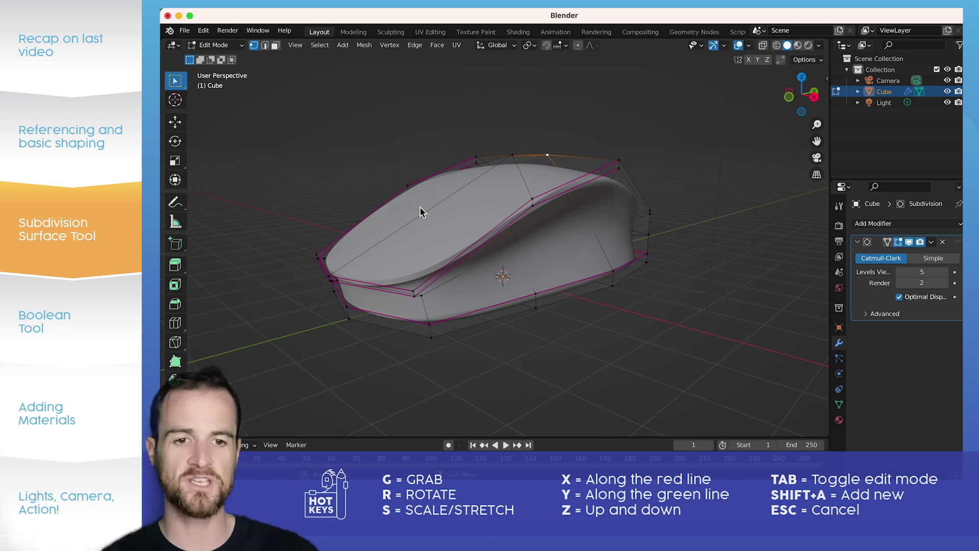
key("Tab")
left_click(697, 168)
mouse_move(587, 224)
middle_mouse_down()
mouse_move(572, 223)
mouse_move(589, 227)
middle_mouse_up()
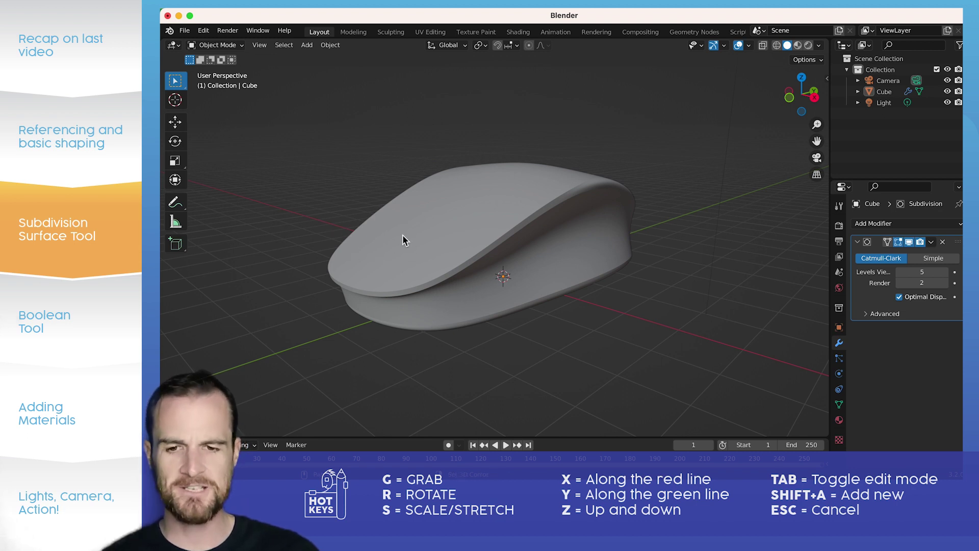
- Add a mesh cylinder for the scroll wheel with 99 vertices, a 1 m radius and a 2 m depth
key("shift+a")
mouse_move(402, 237)
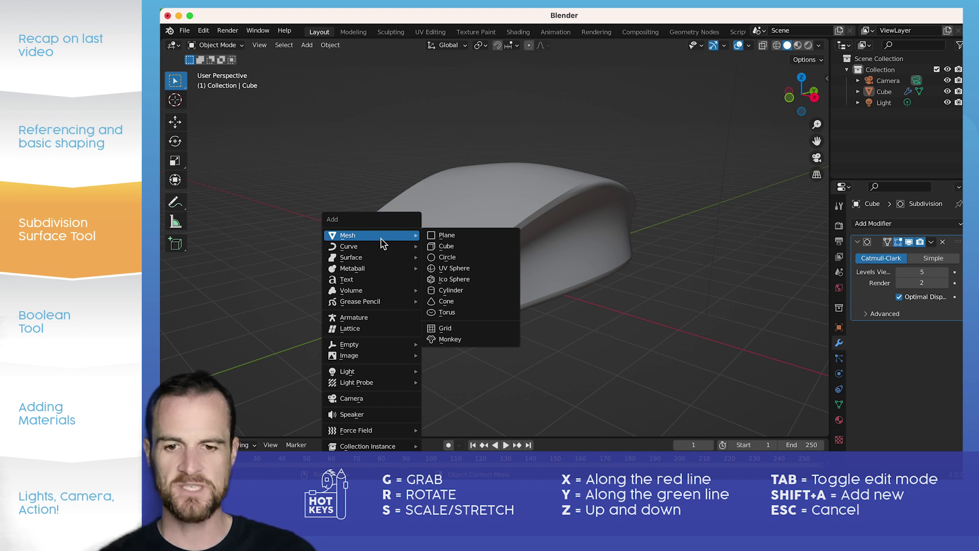
left_click(450, 291)
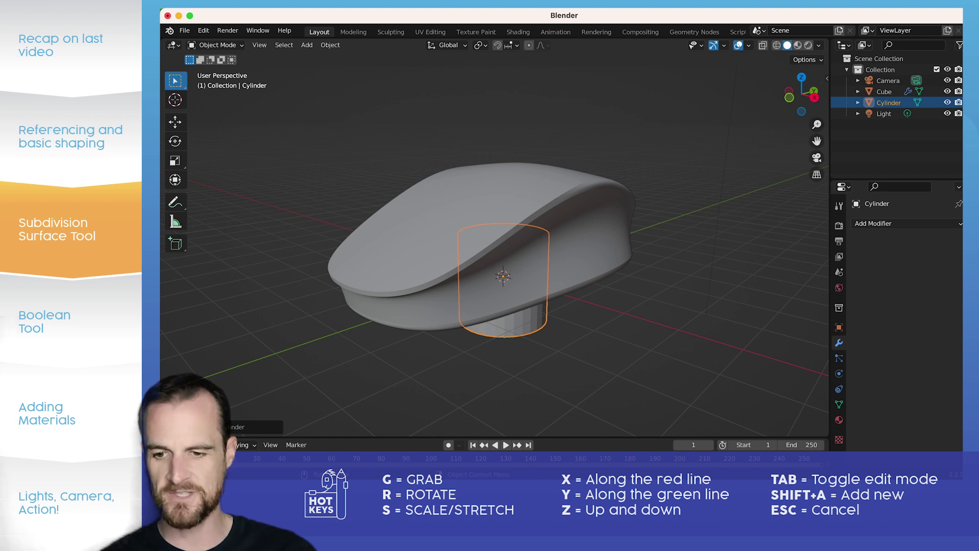
left_click(204, 427)
mouse_move(332, 295)
left_mouse_down()
mouse_move(289, 295)
mouse_move(357, 295)
mouse_move(340, 297)
left_mouse_up()
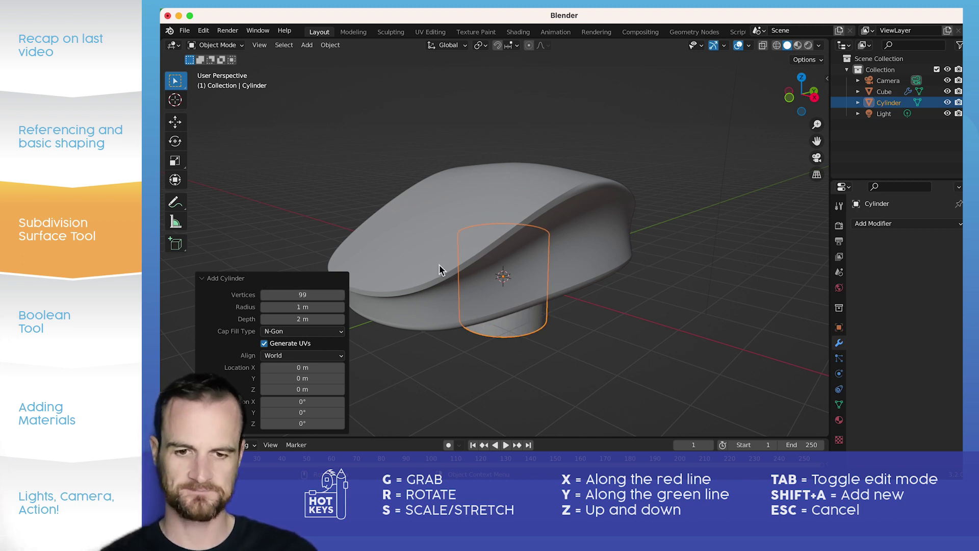
left_click(519, 328)
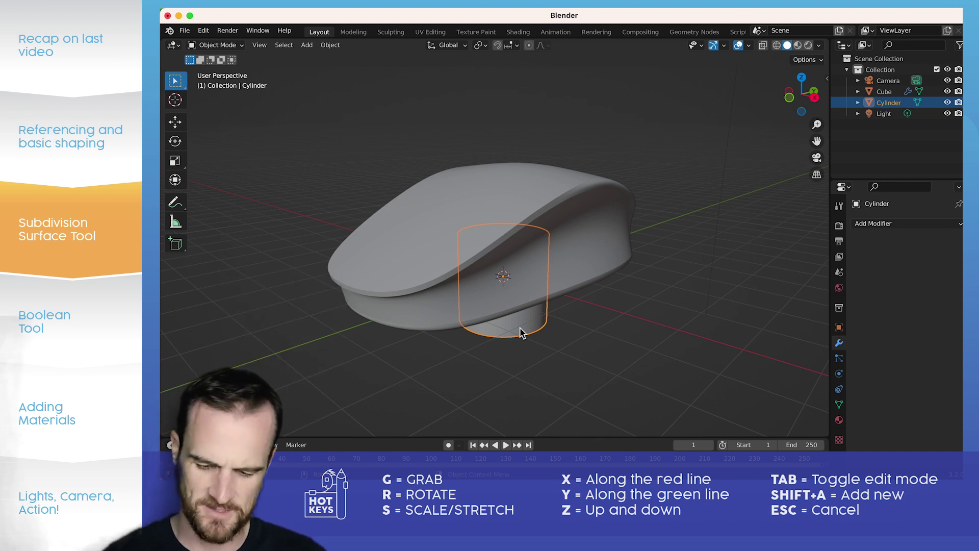
- Rotate the cylinder 90° about the Y axis so it lies across the body
key("g")
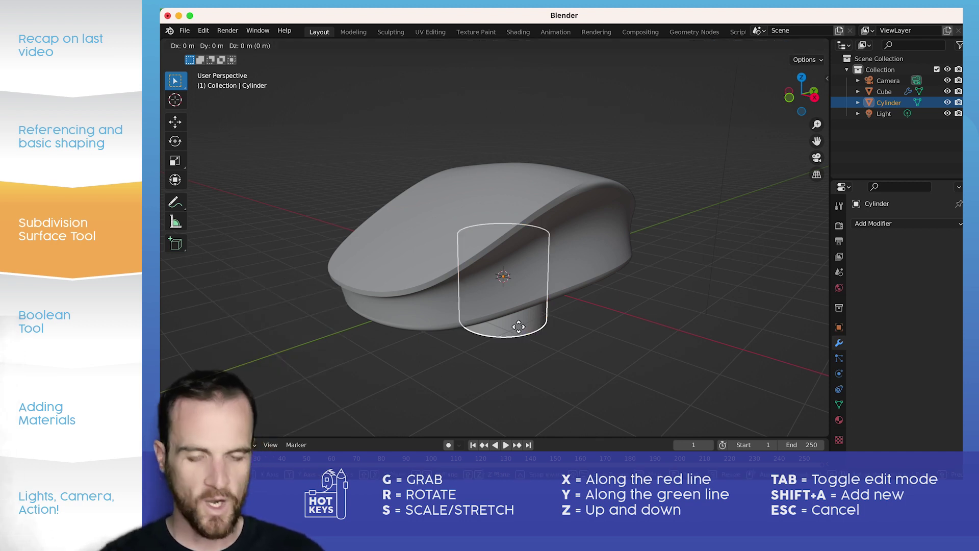
key("y")
key("r")
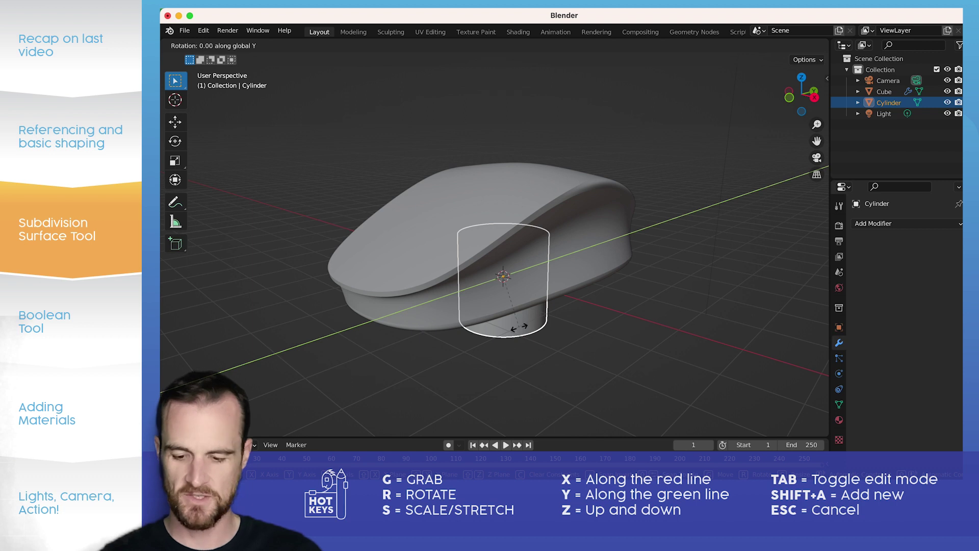
type("90")
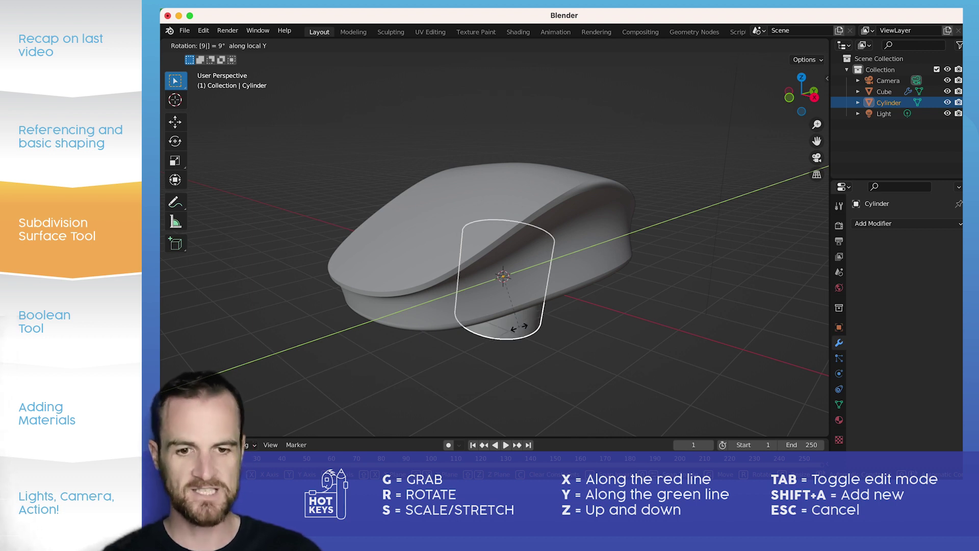
key("Return")
- In the right side view, scale the cylinder to about 0.87 and place it inside the front end of the body
middle_click_drag(497, 319, 539, 278)
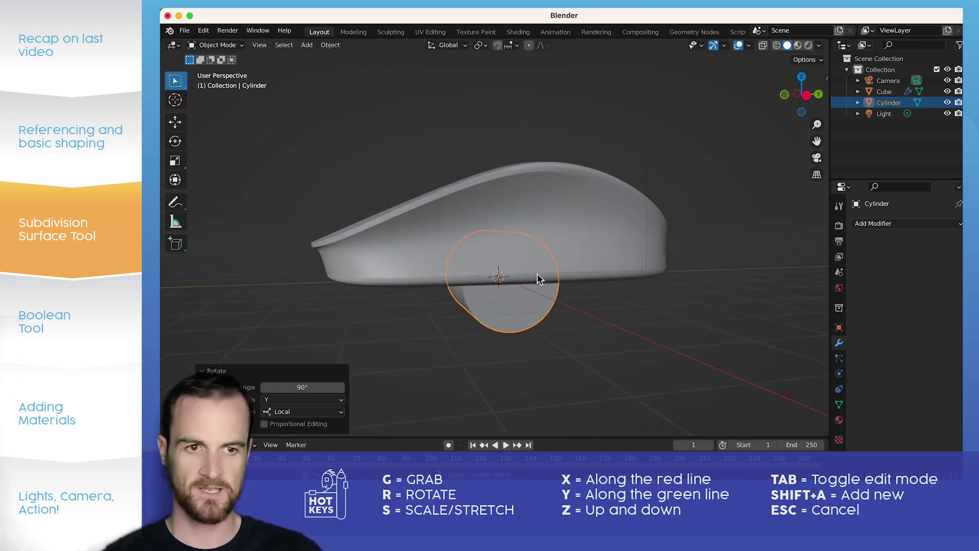
left_click(805, 95)
key("g")
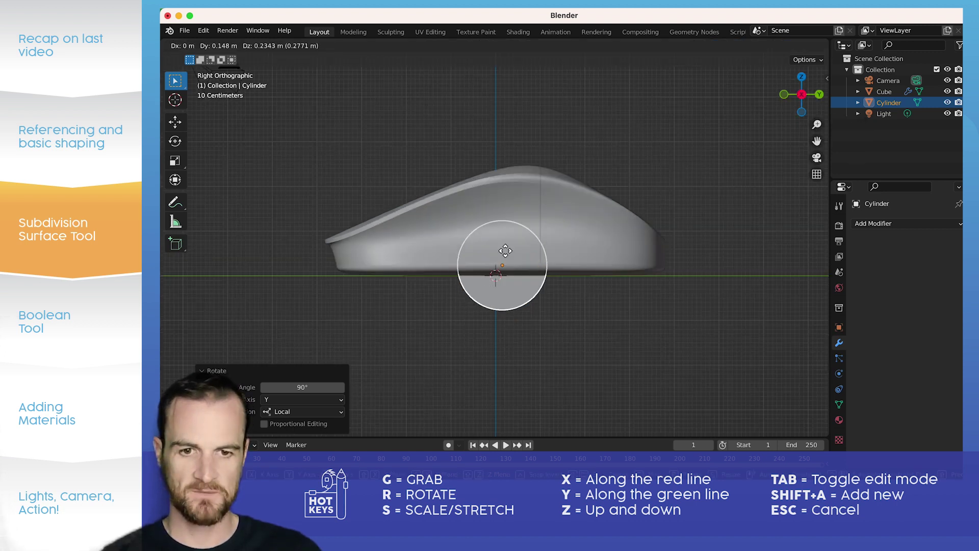
left_click(522, 222)
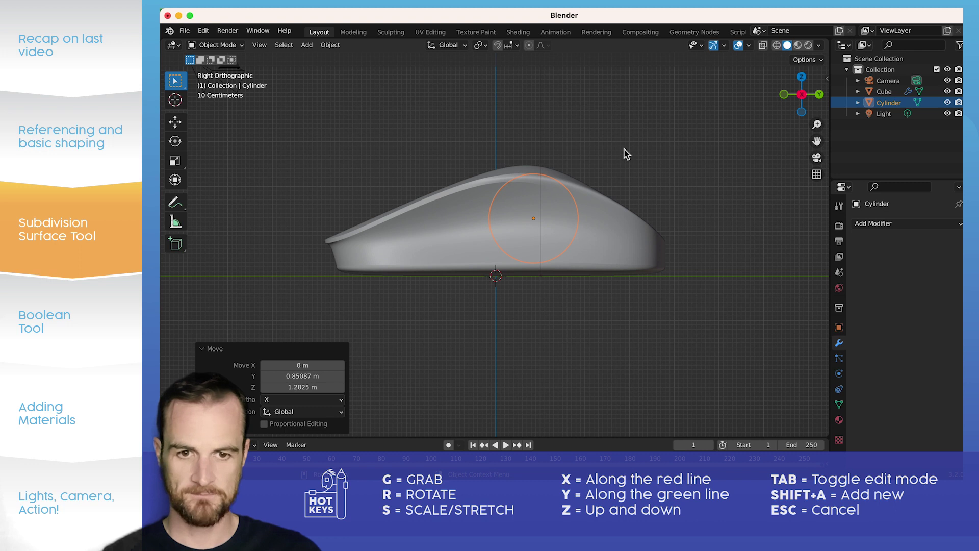
key("s")
left_click(607, 158)
key("g")
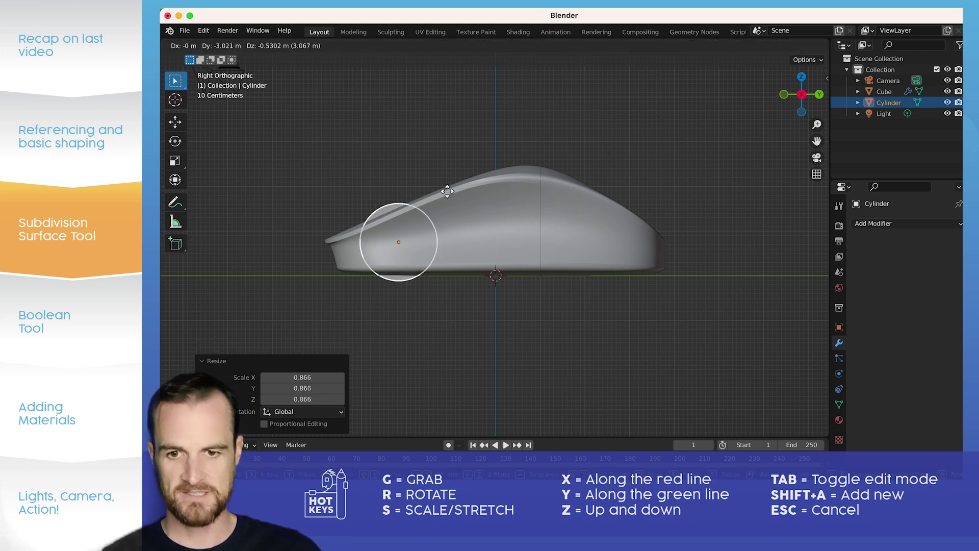
left_click(437, 212)
- Flatten the cylinder into a thin wheel by scaling it to about 0.16 along X
middle_click_drag(436, 212, 645, 243)
key("s")
key("x")
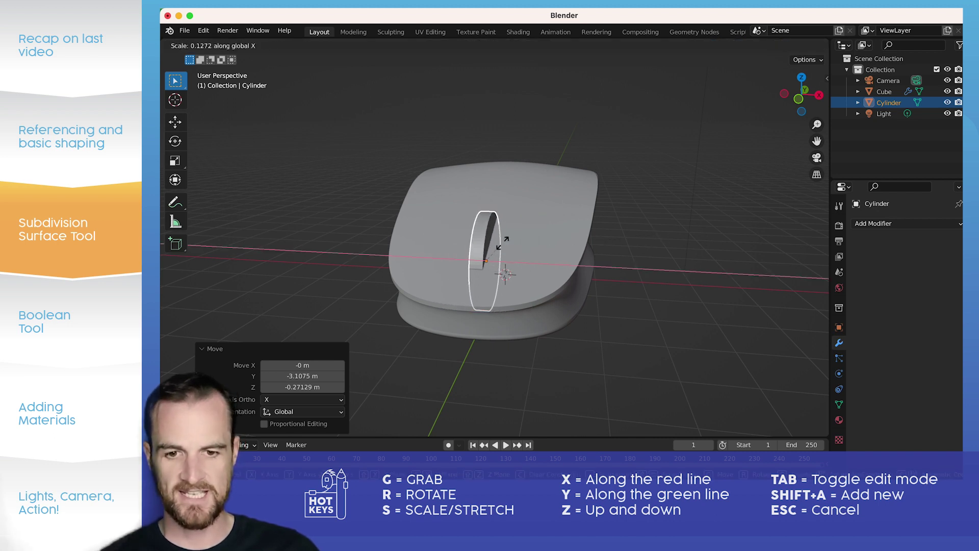
left_click(500, 225)
- From the right side, scale the wheel to about 0.96 and move it about 0.3 m rearward along Y
middle_click_drag(500, 224, 460, 224)
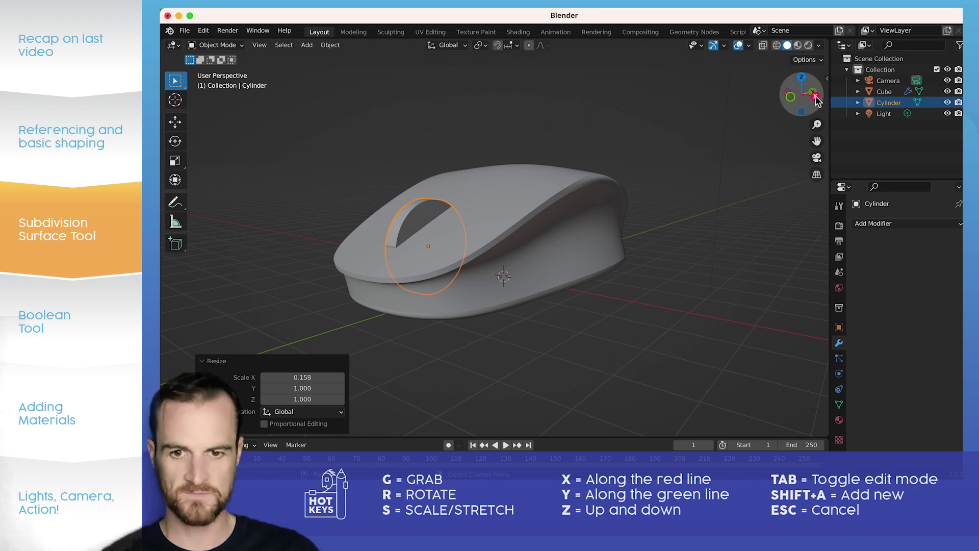
left_click(815, 96)
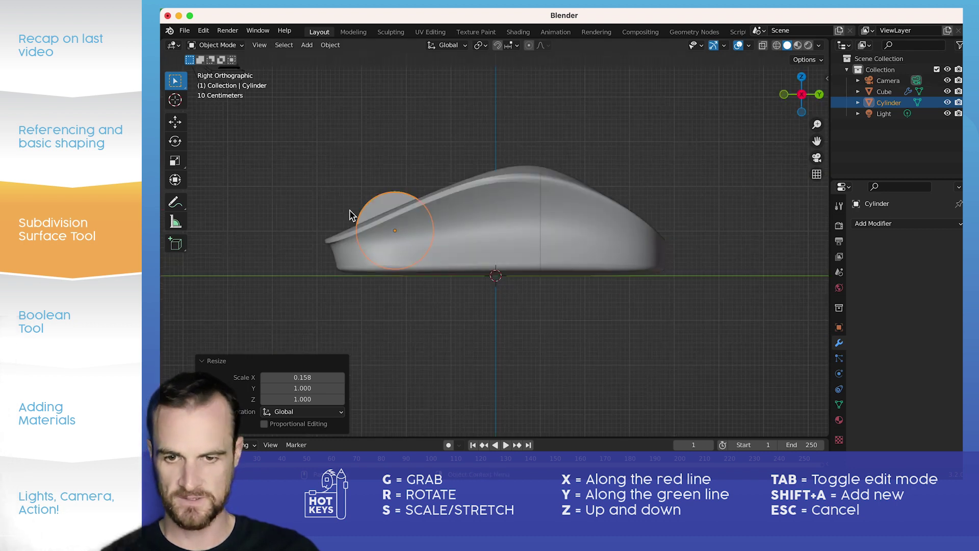
key("s")
left_click(411, 189)
key("g")
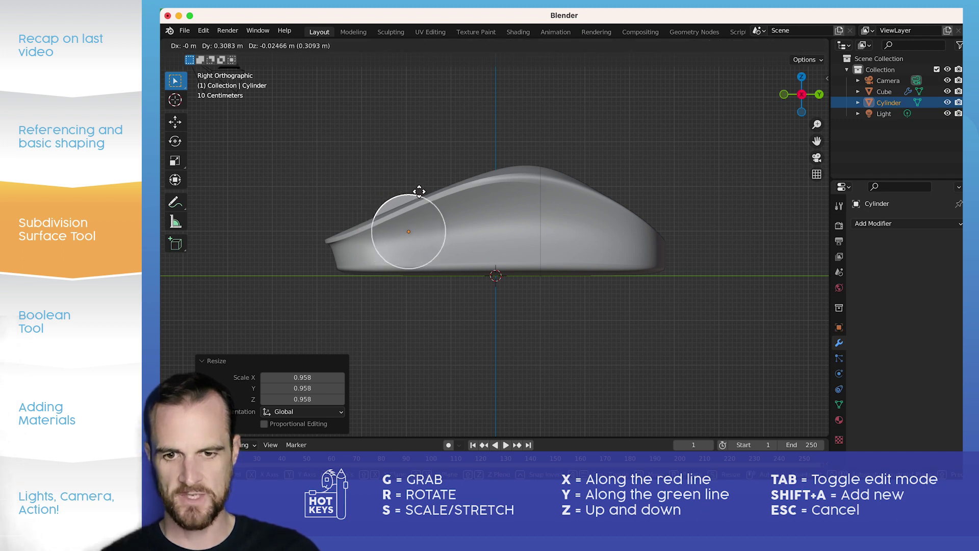
left_click(415, 192)
- In face mode, extrude the wheel's +X side face about 0.07 m and scale it down for a bevelled rim
middle_click_drag(391, 172, 502, 221)
scroll(510, 235, "up", 6)
left_click(387, 187)
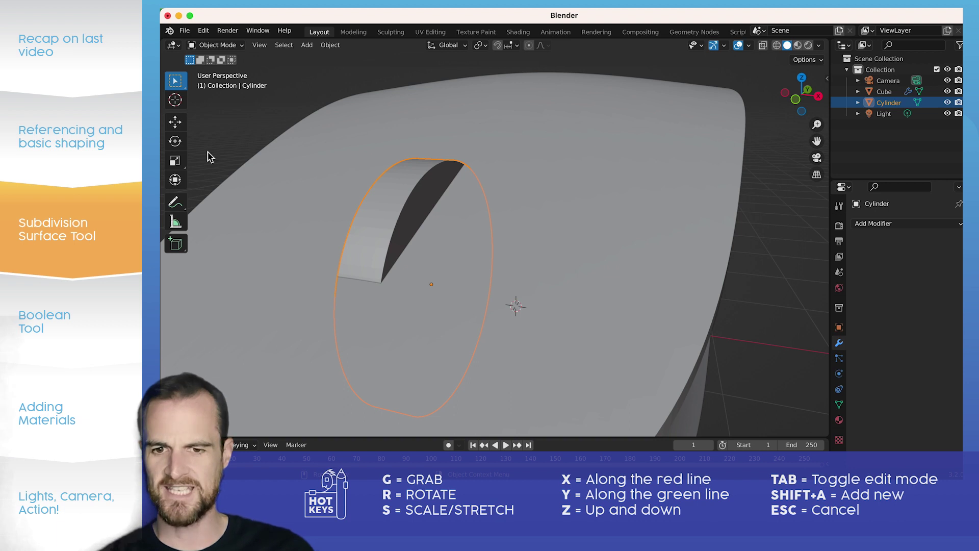
key("Tab")
left_click(177, 266)
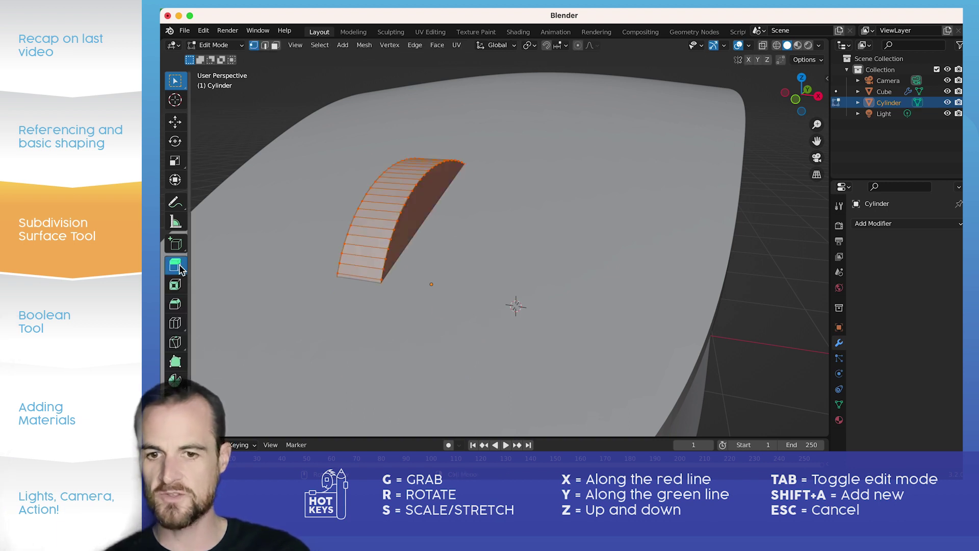
left_click(428, 202)
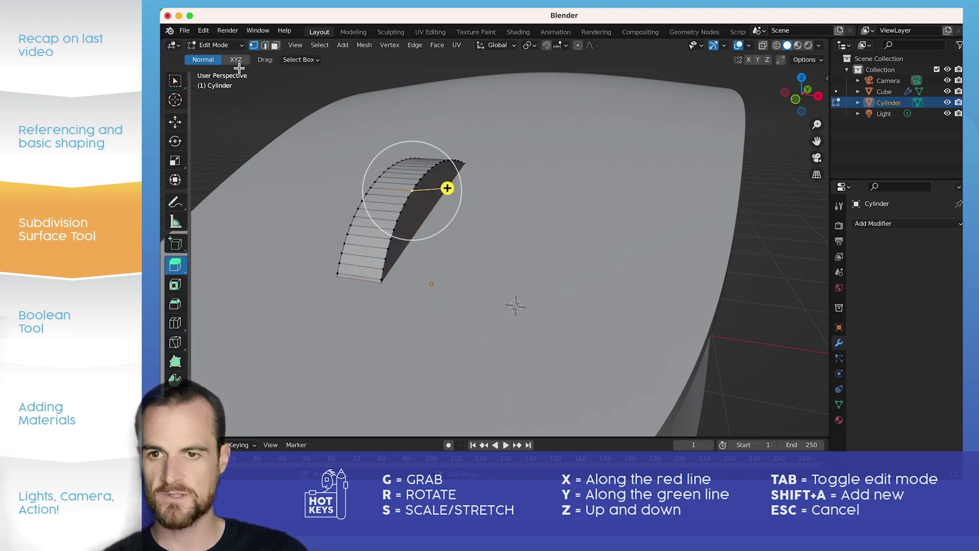
left_click(275, 45)
left_click(412, 188)
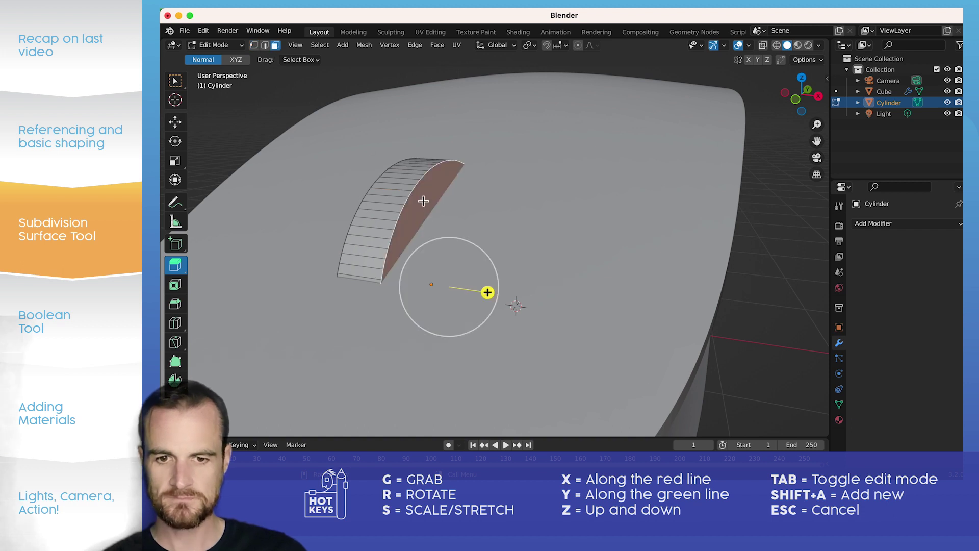
left_click_drag(490, 291, 497, 294)
key("s")
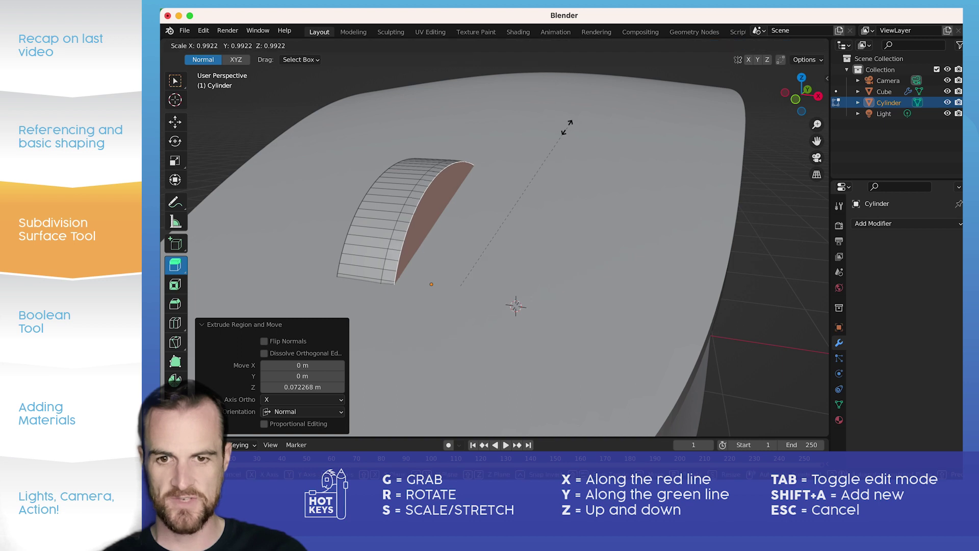
left_click(551, 142)
- Extrude the wheel's opposite side face about 0.08 m, scale it to about 0.9, and return to Object Mode with nothing selected
middle_click_drag(504, 203, 532, 202)
left_click(531, 201)
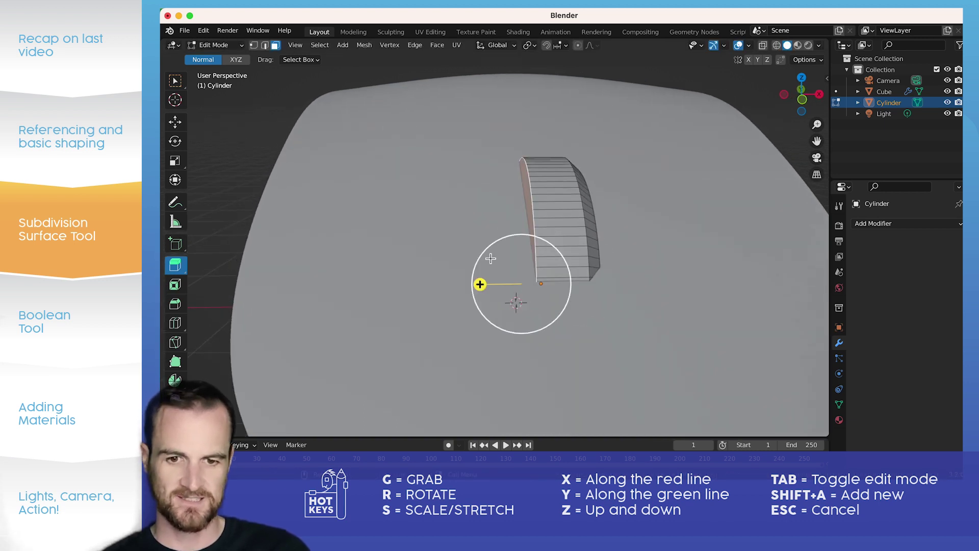
left_click_drag(480, 283, 468, 284)
key("s")
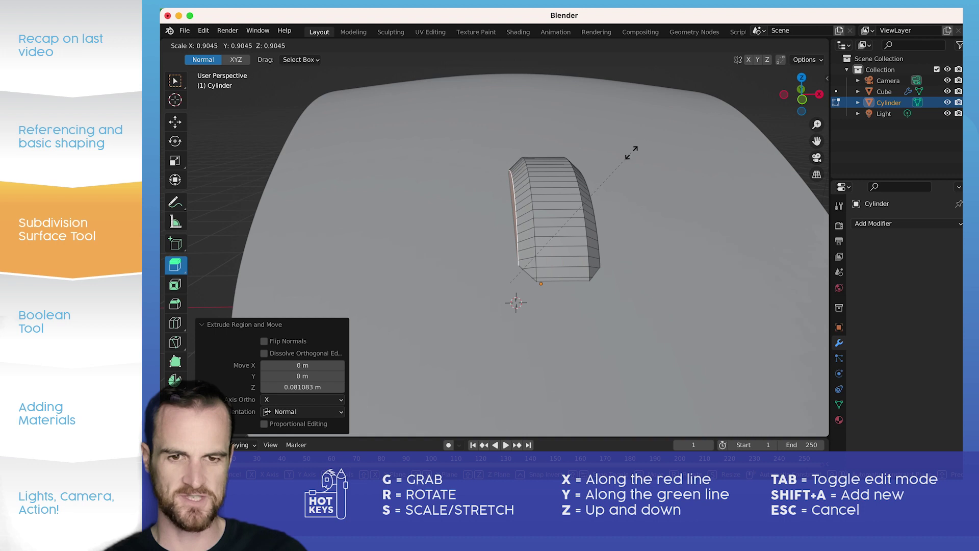
left_click(632, 152)
key("Tab")
scroll(629, 185, "down", 2)
left_click(753, 135)
middle_click_drag(729, 142, 520, 174)
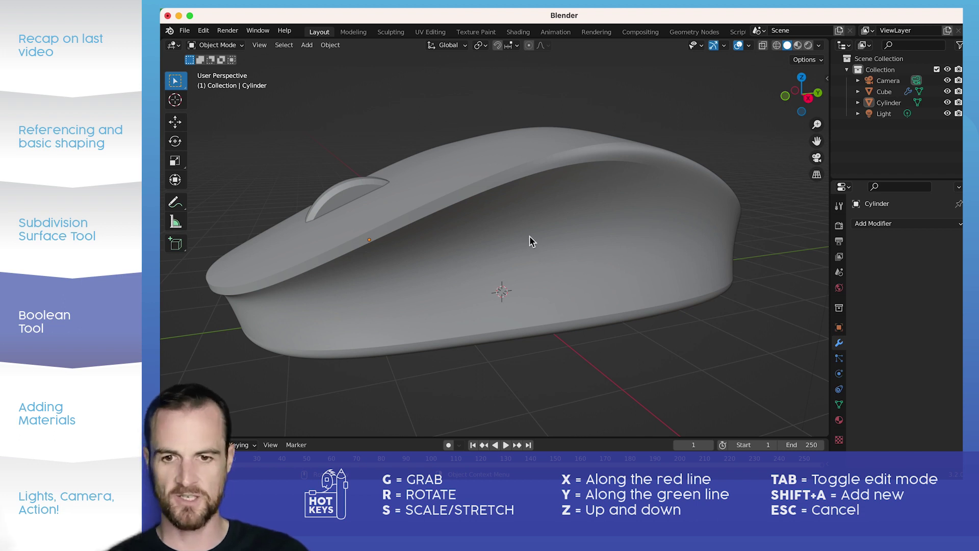
- Add a second cylinder with 99 vertices at the origin and rotate it 90° about the Y axis
middle_click_drag(529, 236, 525, 236)
key("shift+a")
mouse_move(514, 240)
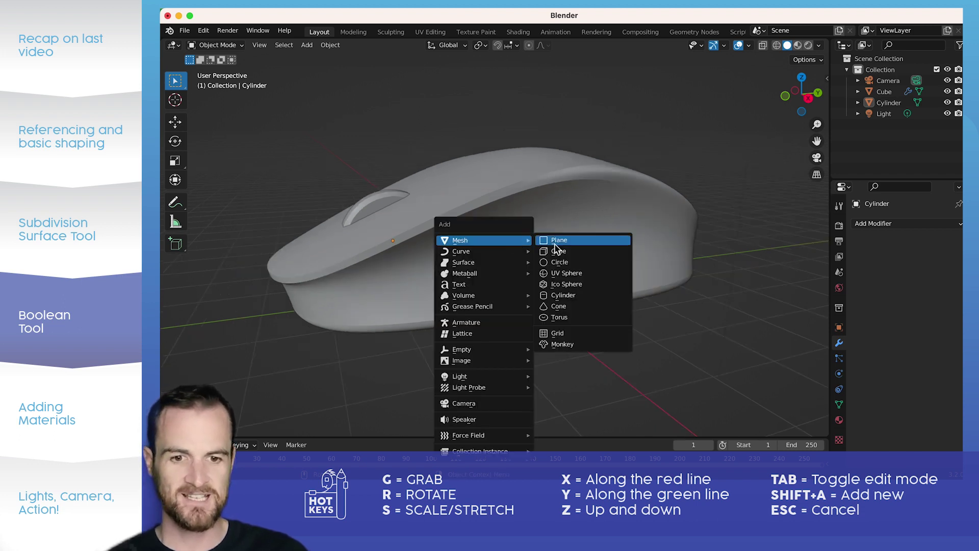
left_click(557, 295)
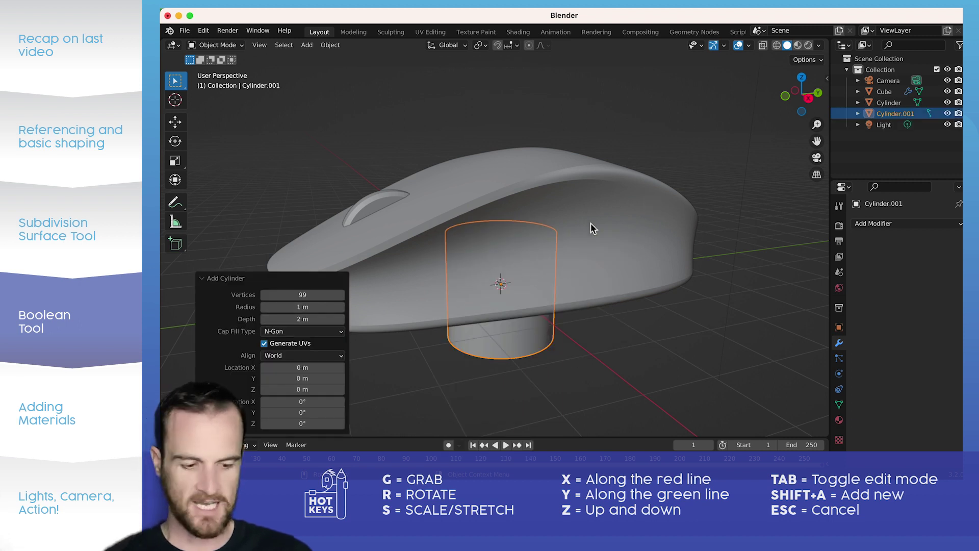
type("ry90")
key("Return")
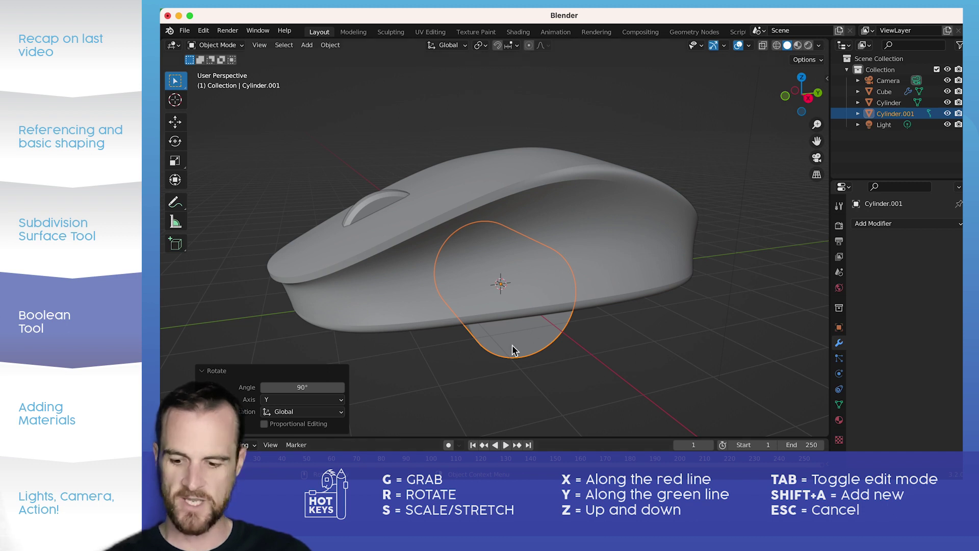
- Stretch the second cylinder to about 3.15 along X so it passes through the body's side
key("s")
key("x")
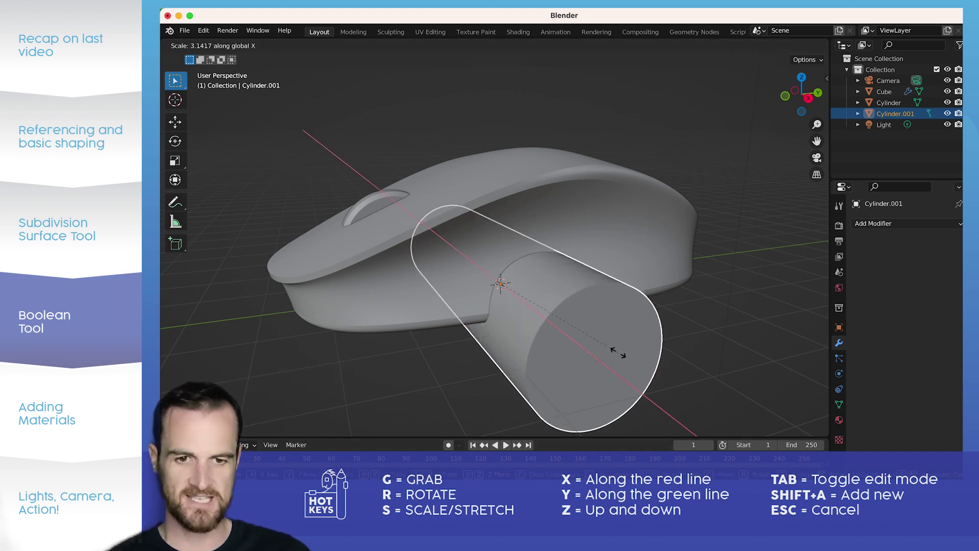
left_click(619, 351)
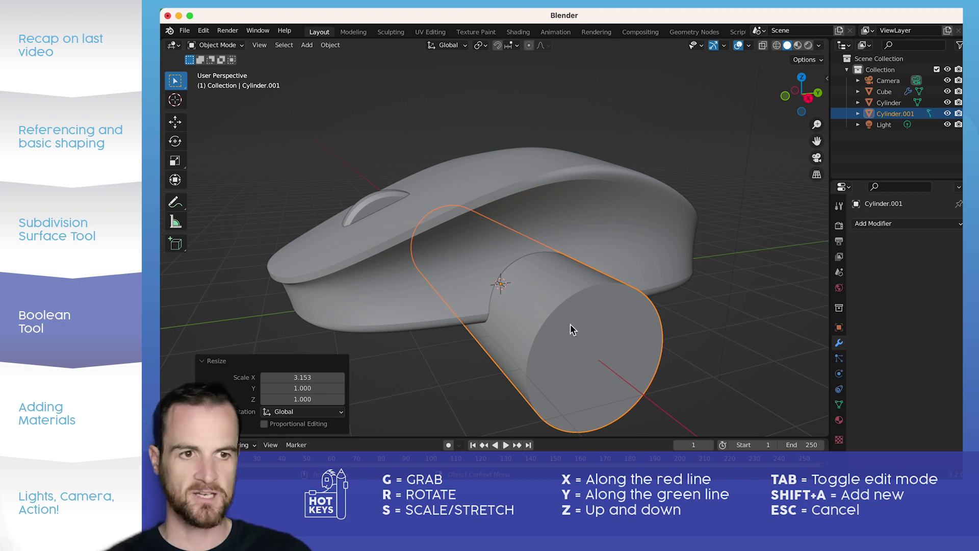
- In the right side view, move the long cylinder about 0.75 m along Y and 1.2 m up, and scale it to 0.85
left_click(808, 97)
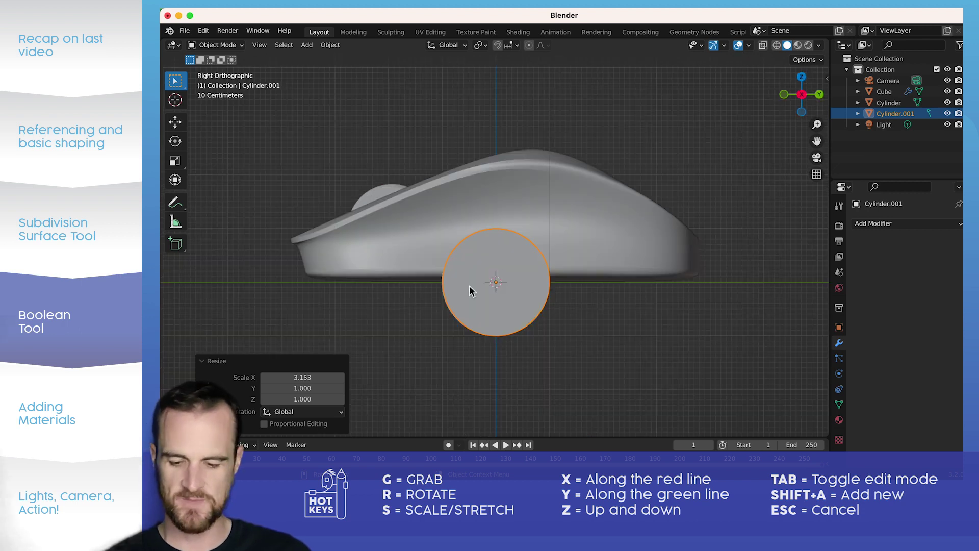
key("g")
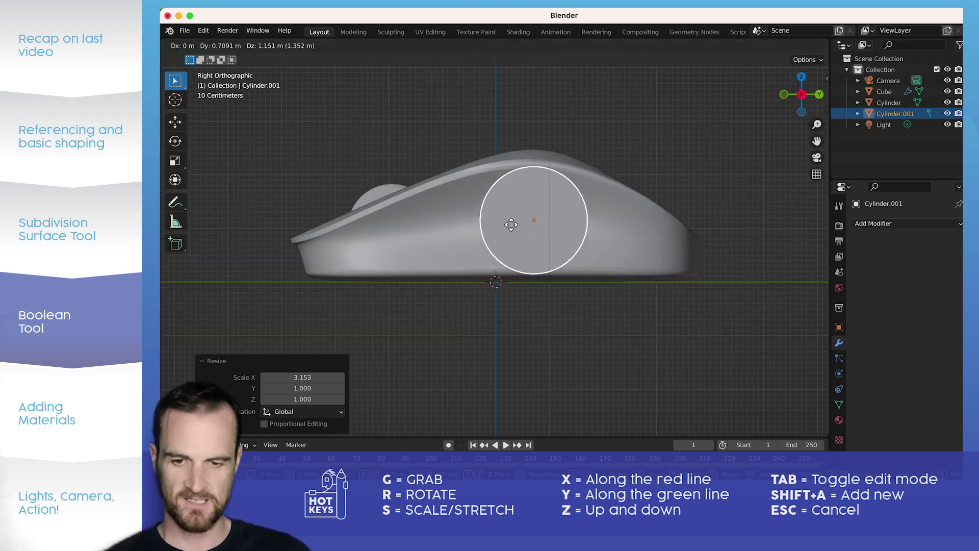
left_click(510, 222)
key("s")
left_click(649, 143)
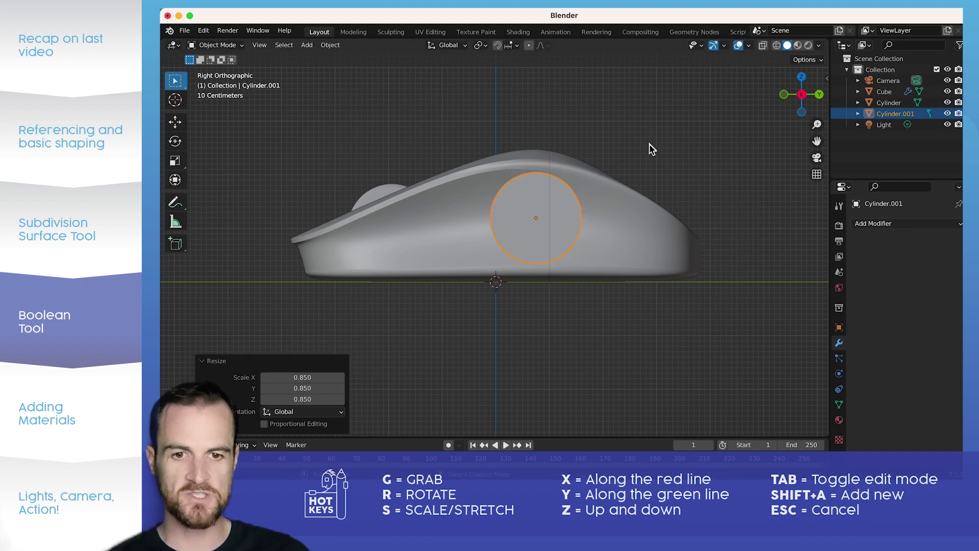
- Move the cutter cylinder about -0.24 m along Y and 0.02 m up, and scale it to 0.75 along Z
key("g")
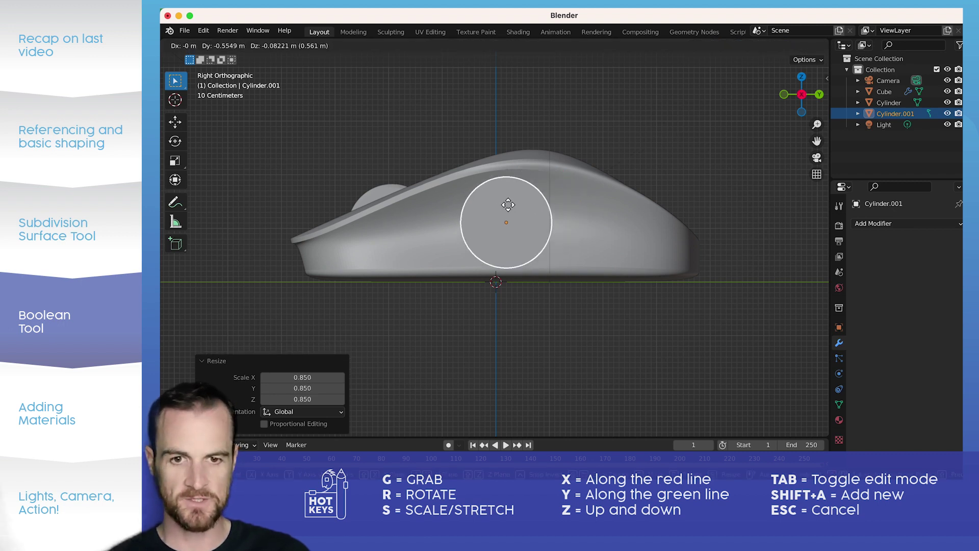
left_click(528, 202)
type("sz.75")
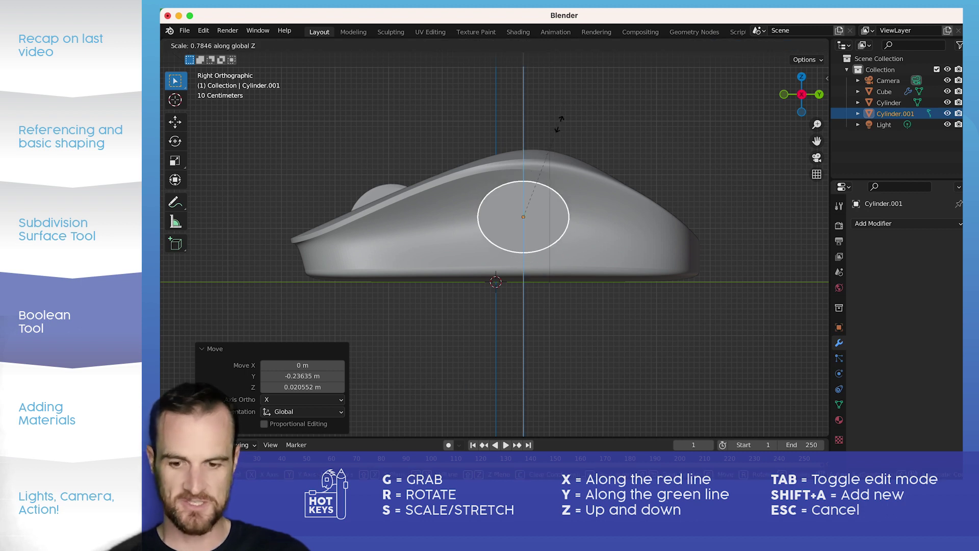
key("Return")
- Enlarge the cylinder into a wider ellipse, scale it to about 0.845 along Z, and move it about 0.77 m along Y and -0.1 m along Z
key("s")
key("Escape")
key("s")
key("z")
left_click(568, 180)
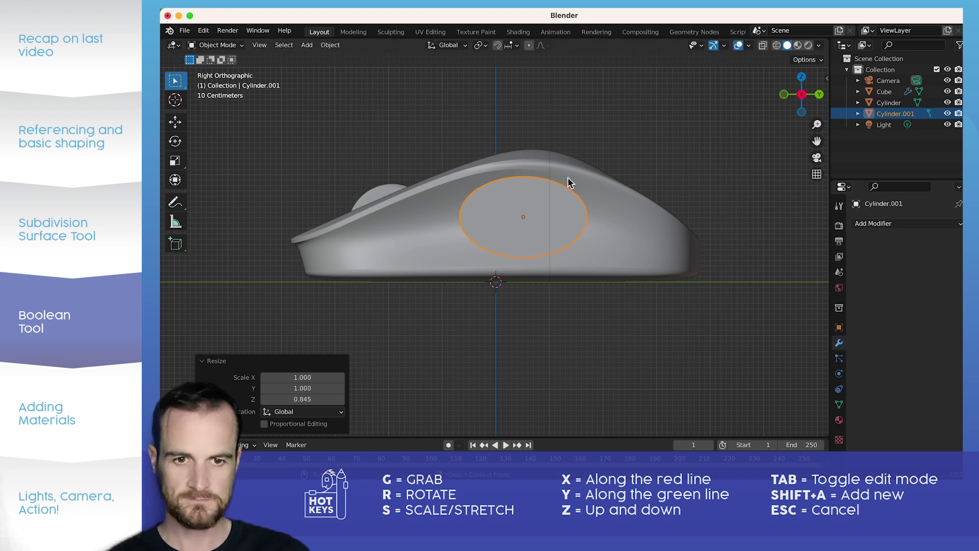
key("g")
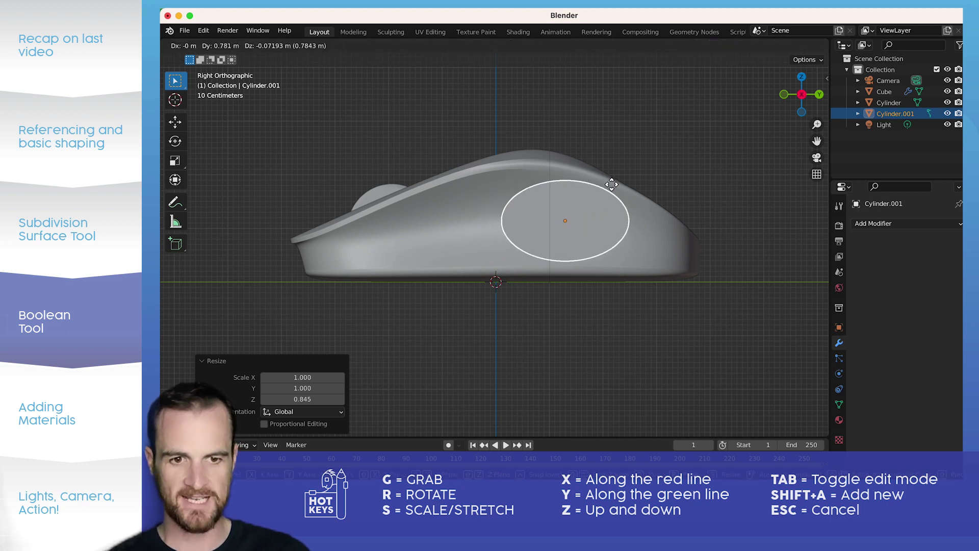
left_click(593, 183)
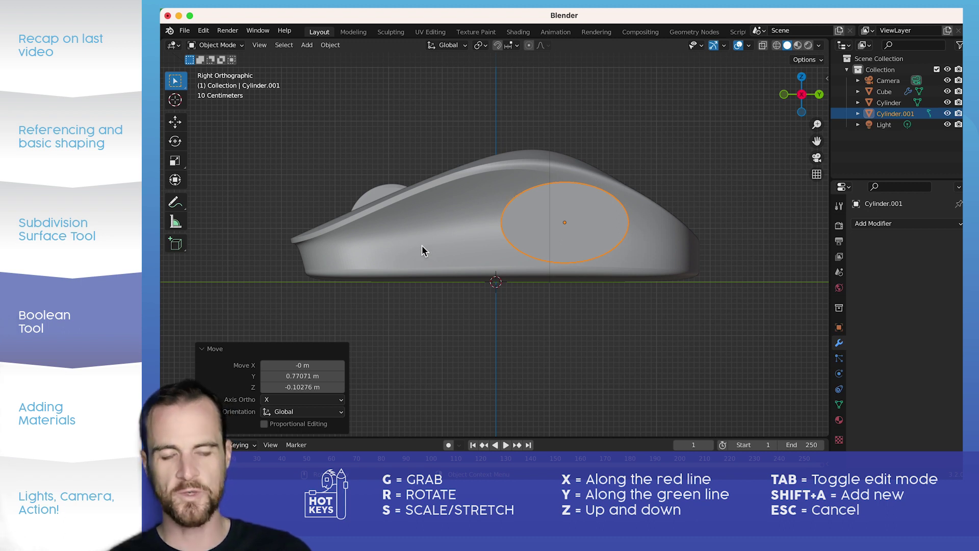
- In Edit Mode, select a narrow face on the cylinder's front edge, enable proportional editing, and return to the right side view
middle_click_drag(501, 242, 574, 221)
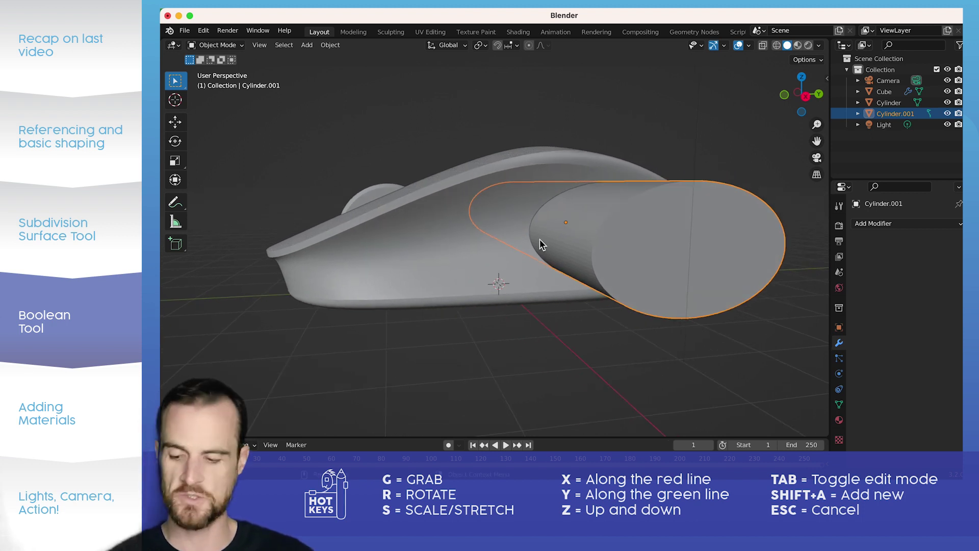
key("Tab")
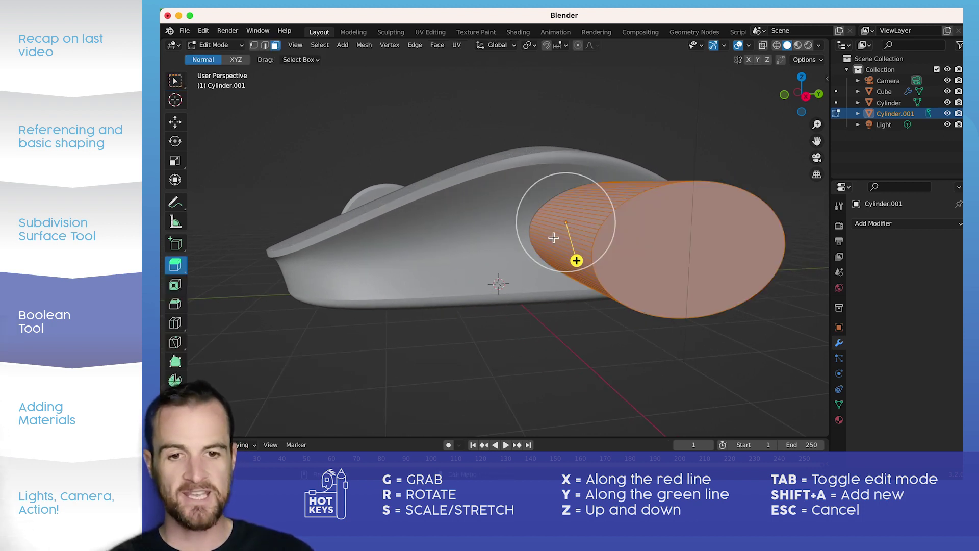
left_click(542, 237)
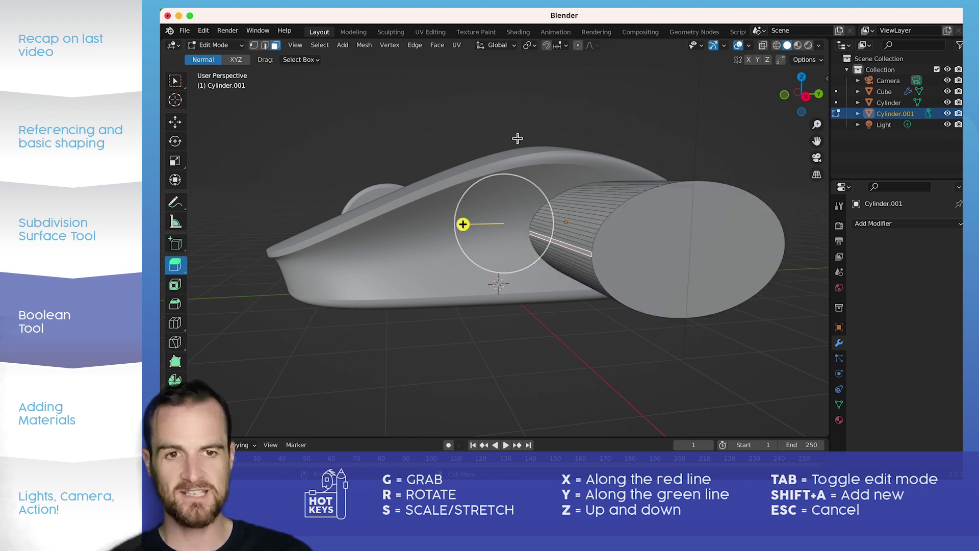
left_click(579, 46)
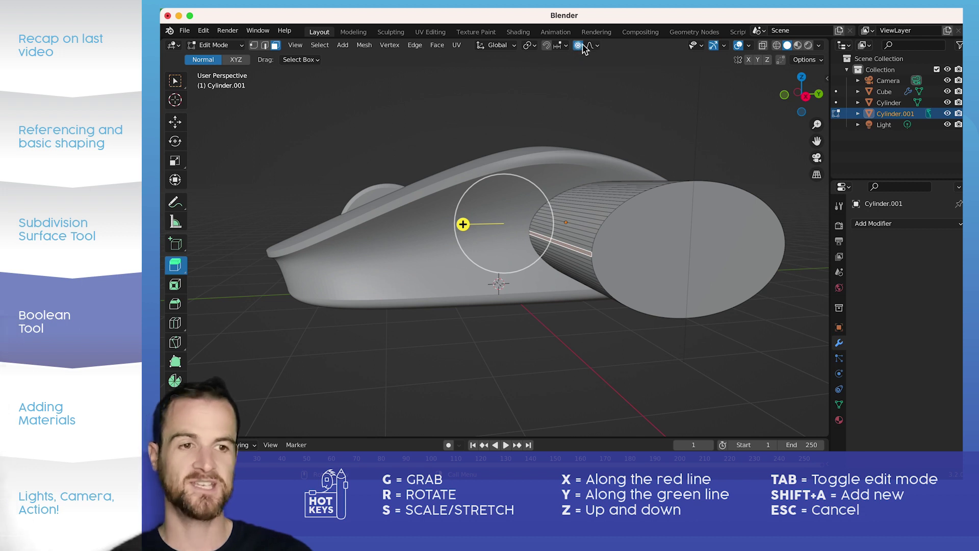
left_click(806, 98)
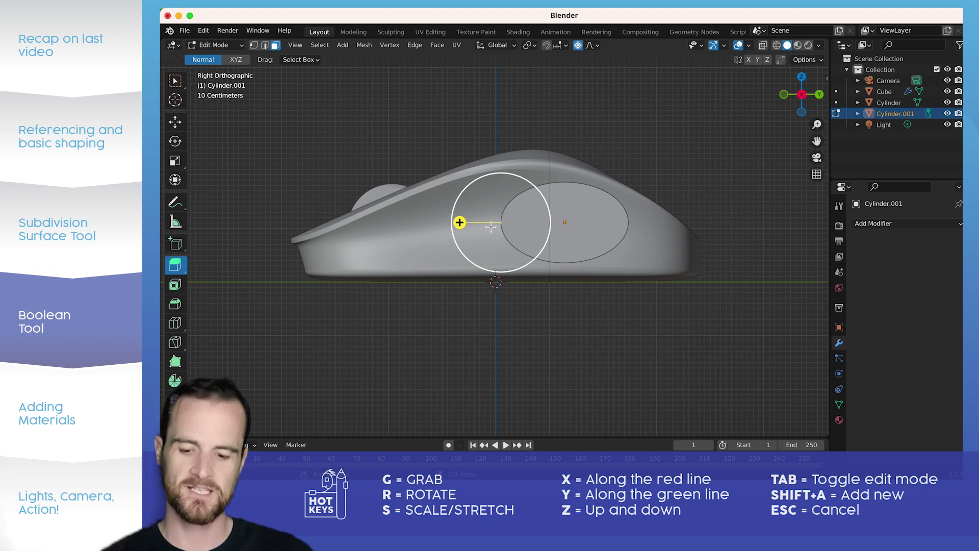
- Pull the selected front face about -1.84 m along Y and -0.08 m along Z with a smooth proportional size of about 1.95
key("g")
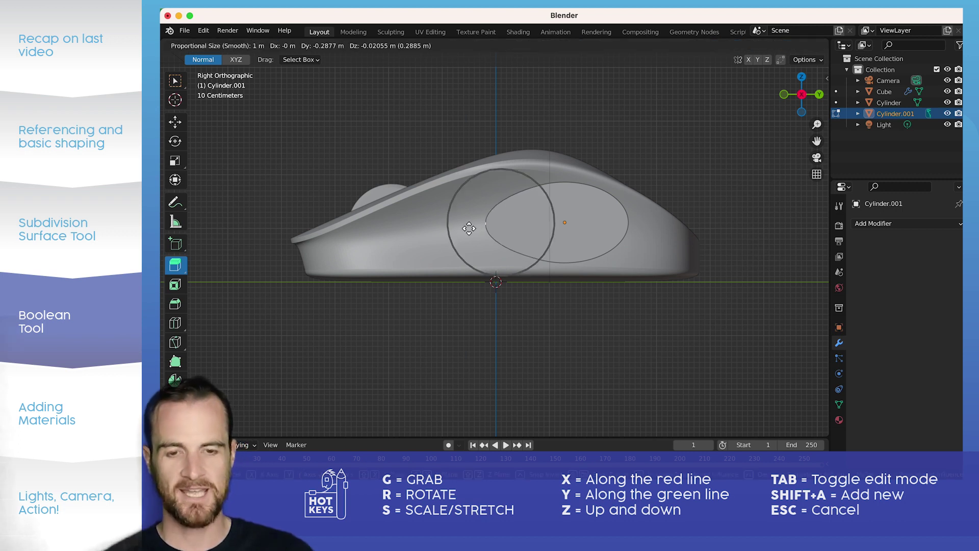
scroll(453, 227, "up", 6)
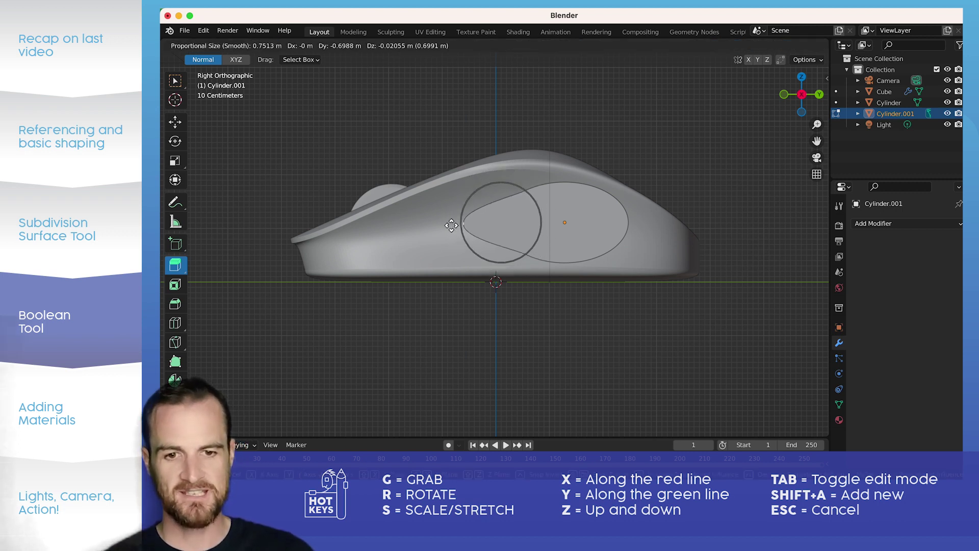
scroll(451, 225, "down", 10)
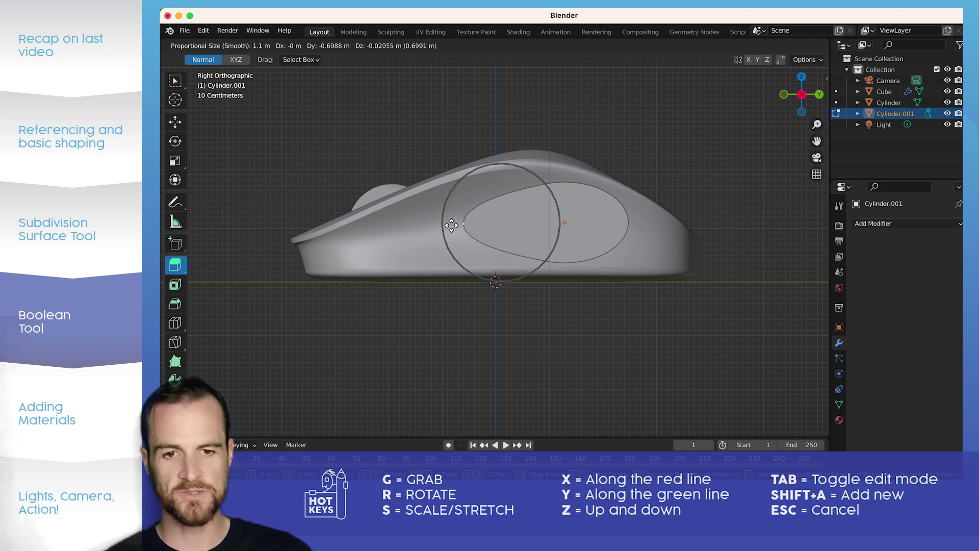
scroll(451, 224, "up", 3)
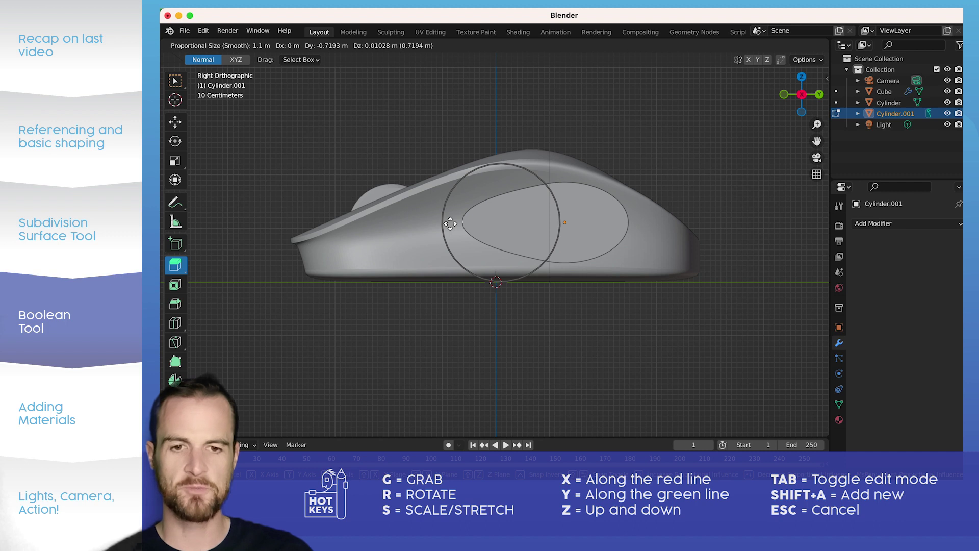
scroll(408, 229, "down", 4)
scroll(388, 231, "down", 2)
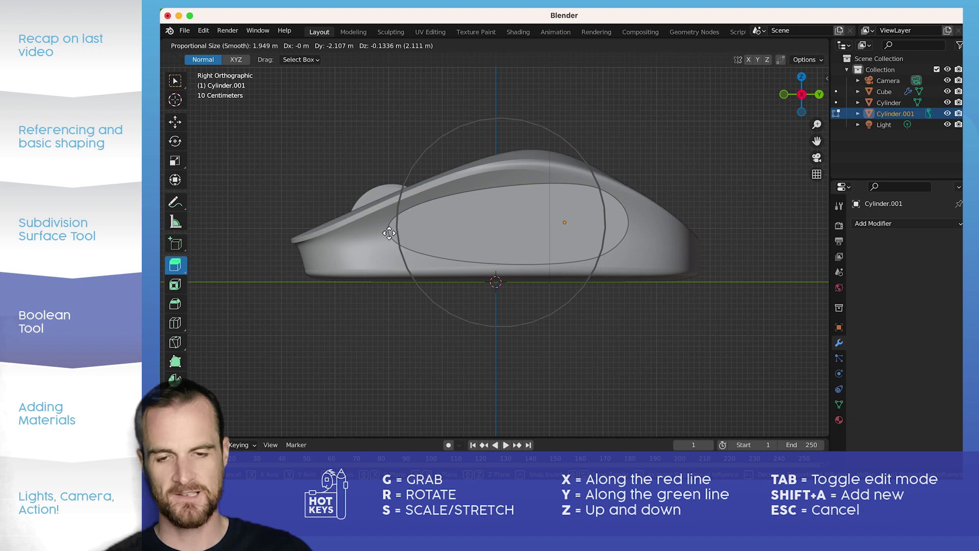
left_click(358, 228)
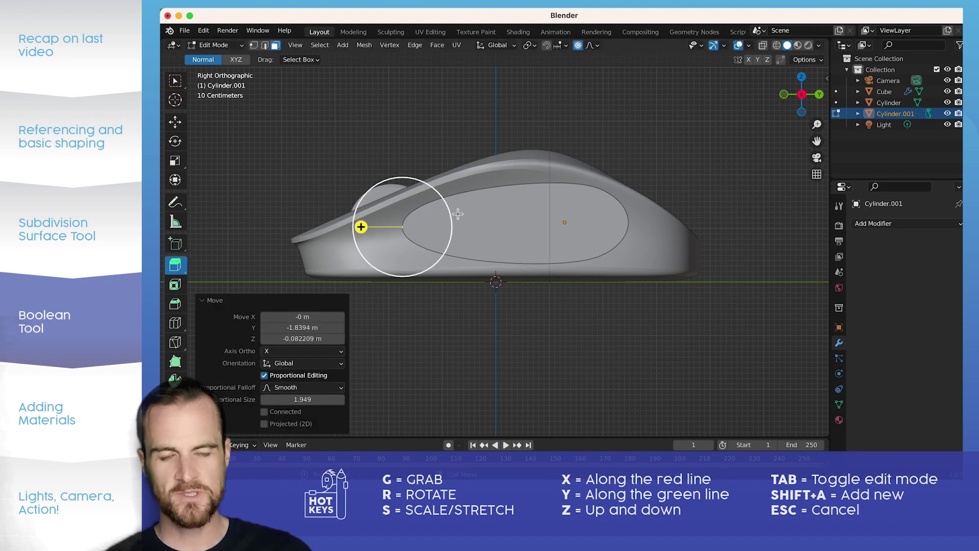
- Select a narrow face on the cylinder's upper edge and raise it about 0.15 m with proportional editing in the right view
mouse_move(500, 201)
middle_mouse_down()
mouse_move(502, 214)
mouse_move(509, 197)
middle_mouse_up()
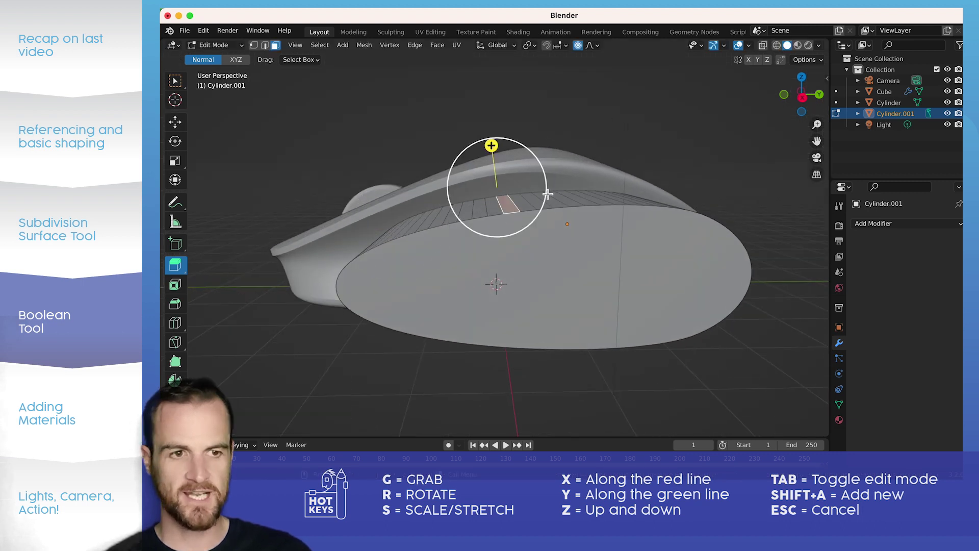
left_click(803, 97)
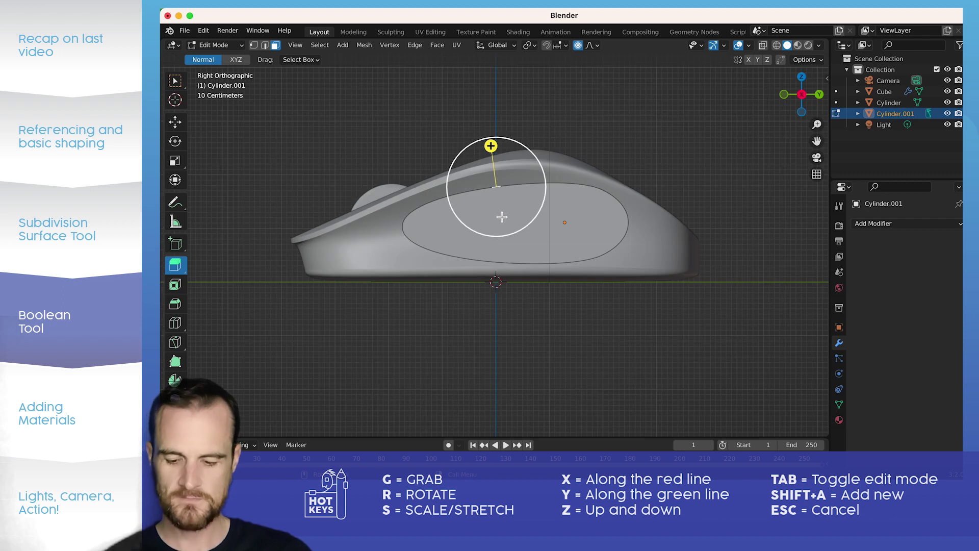
key("g")
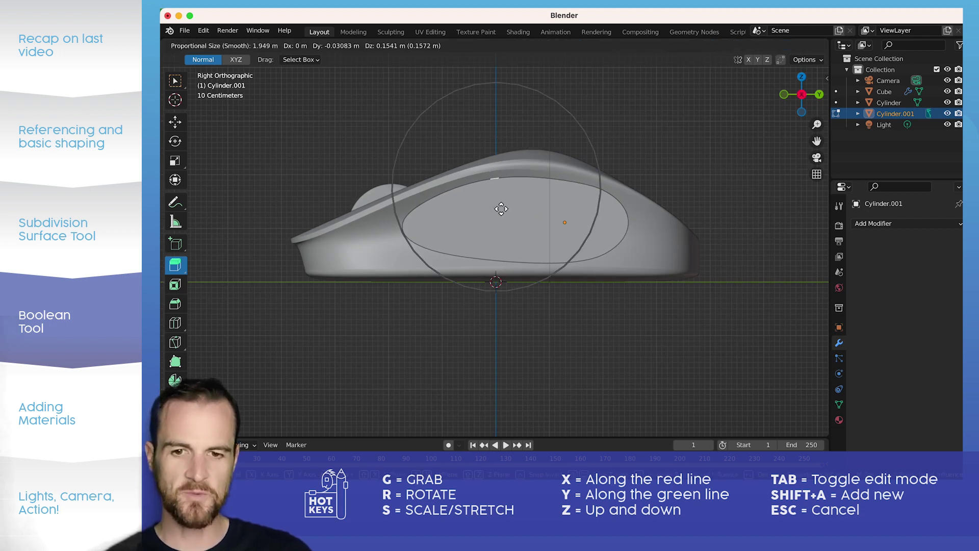
left_click(501, 210)
- Move a face on the cylinder's upper rear edge about -0.12 m along Y and -0.04 m along Z, and rotate it about 1.09°
middle_click_drag(576, 182, 612, 218)
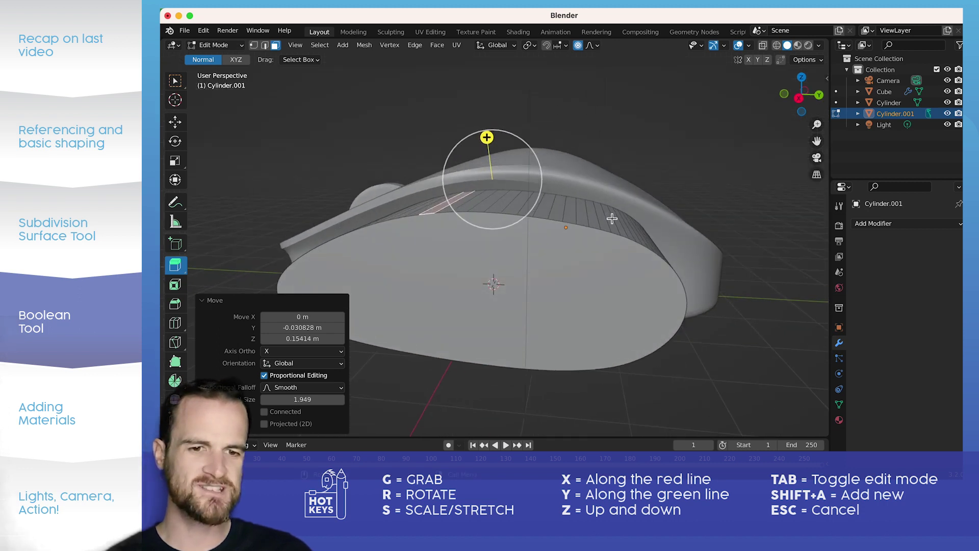
left_click(635, 230, "alt")
left_click(798, 98)
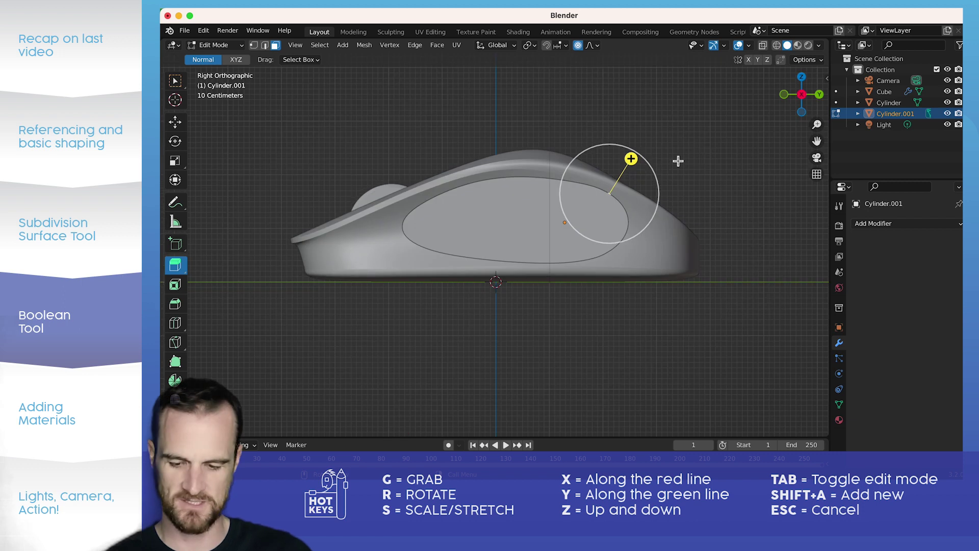
scroll(674, 159, "down", 8)
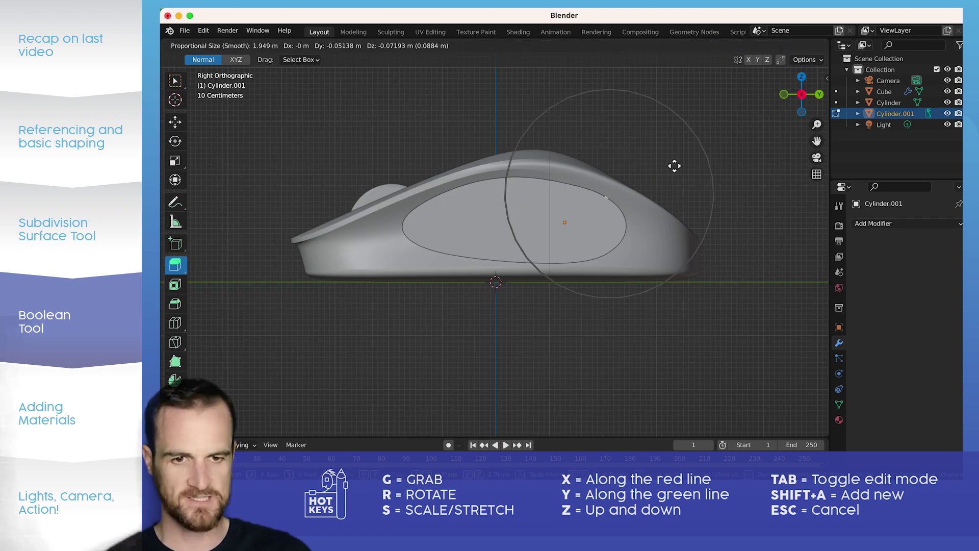
left_click(669, 165)
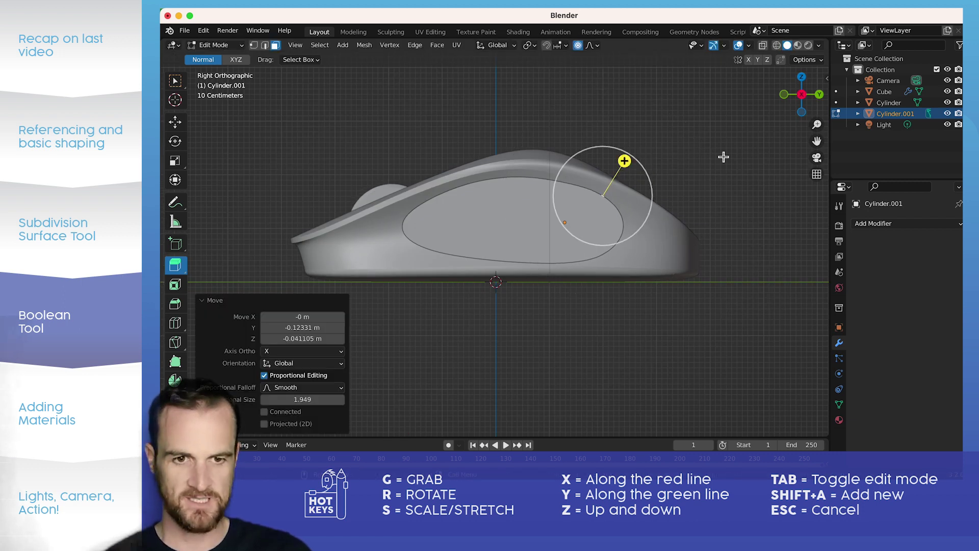
key("r")
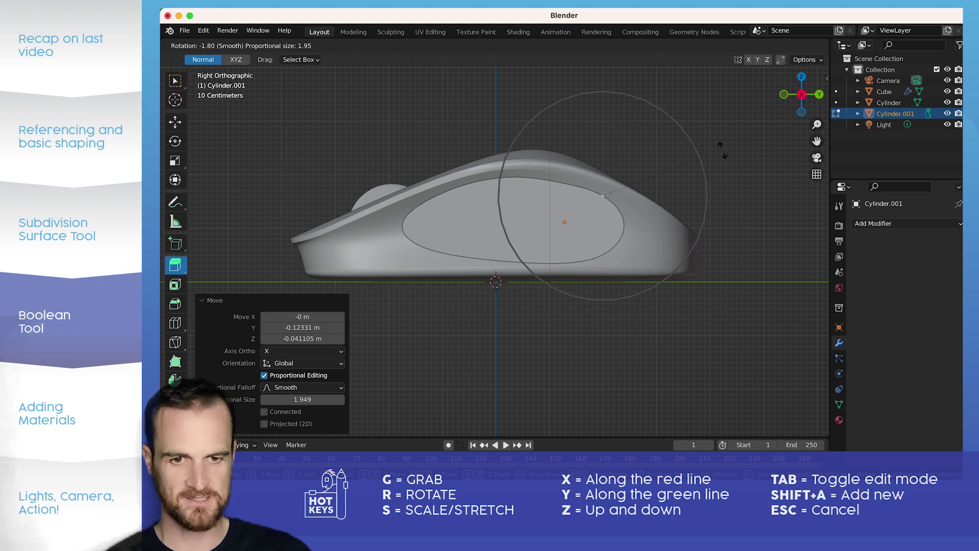
left_click(625, 161)
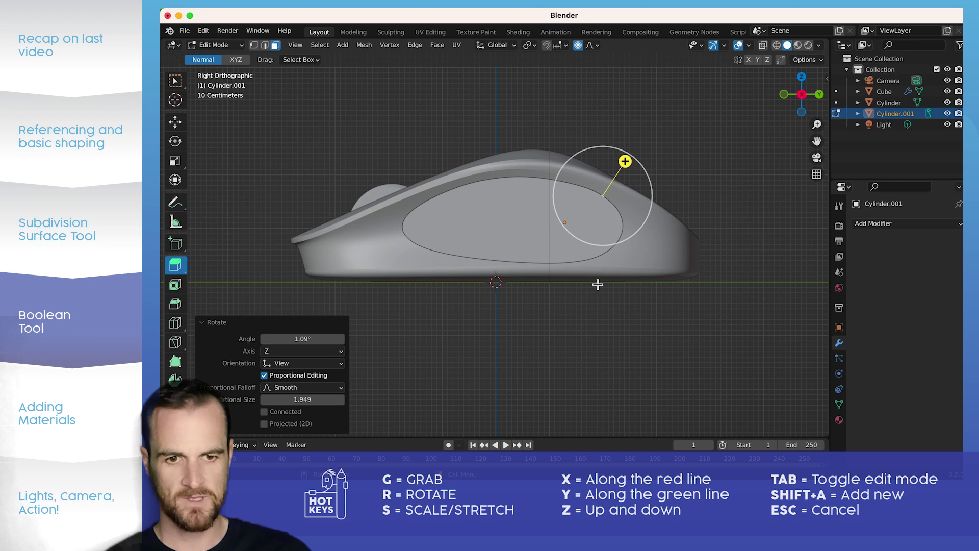
- Return to Object Mode with nothing selected and inspect the reshaped cutter from the rear side
left_click(585, 301)
key("Tab")
left_click(367, 153)
middle_click_drag(320, 264, 380, 284)
middle_click_drag(447, 275, 369, 274)
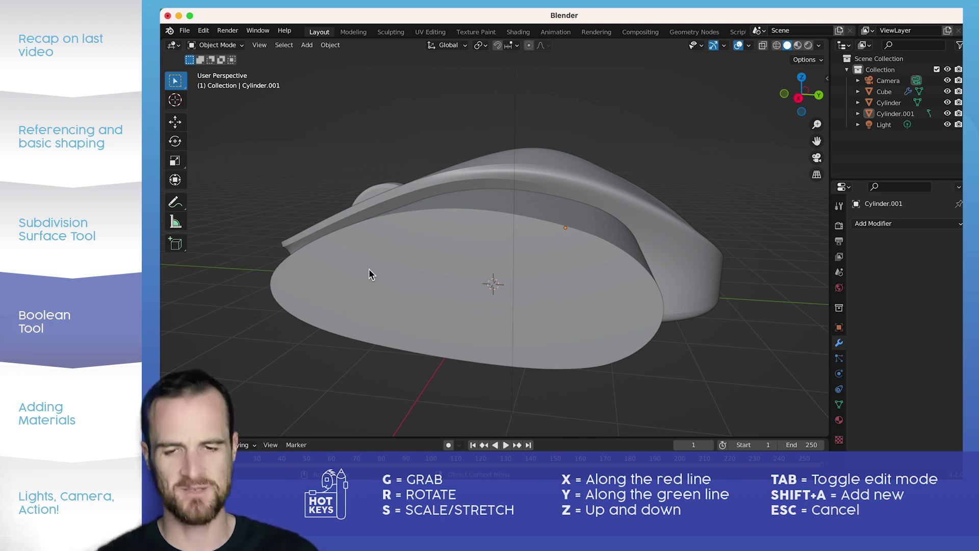
middle_click_drag(511, 240, 463, 240)
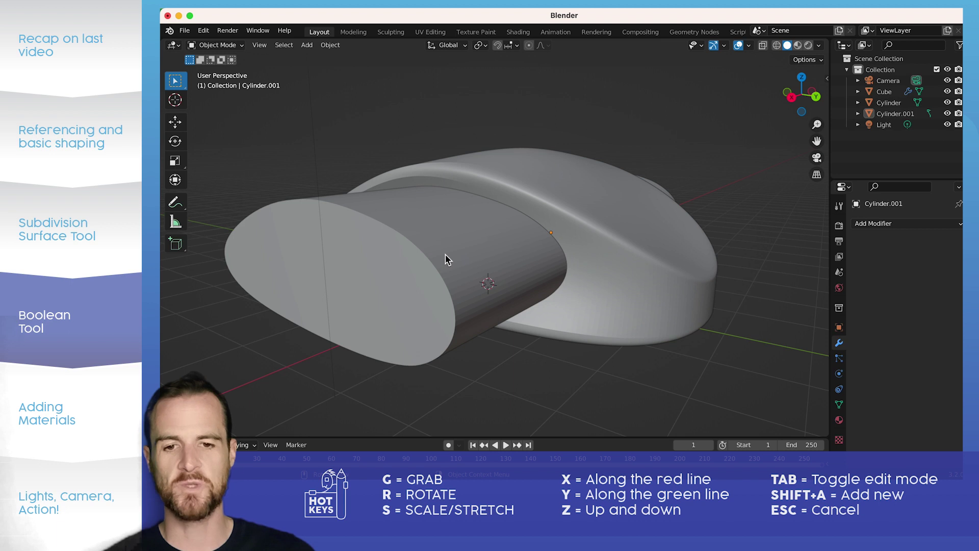
- Add a Boolean modifier to the reshaped cylinder, set it to Intersect with the mouse body Cube, and apply it
left_click(457, 258)
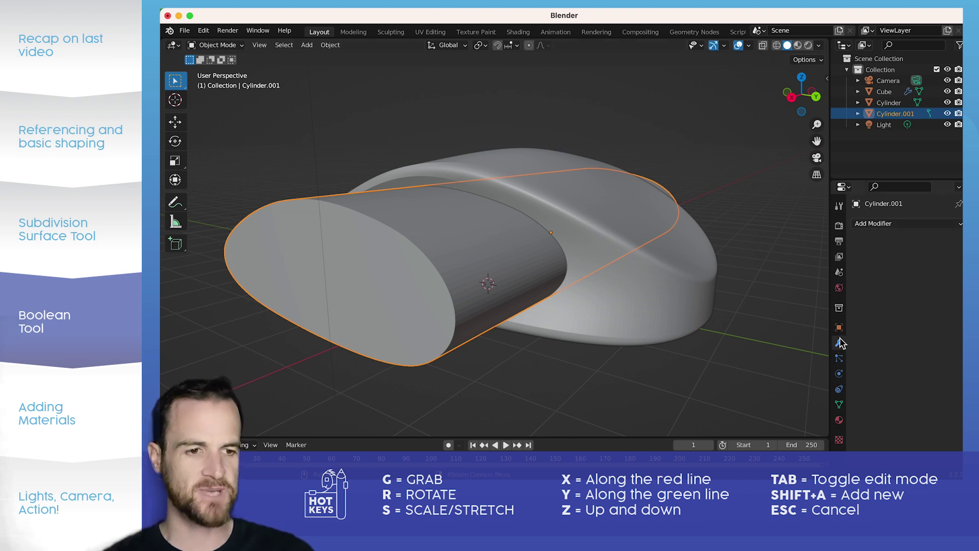
left_click(874, 224)
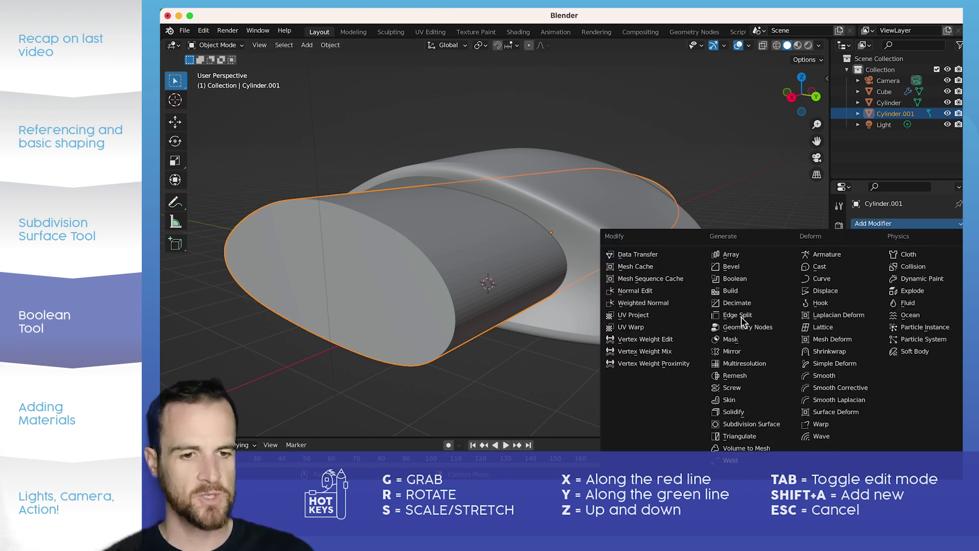
left_click(749, 278)
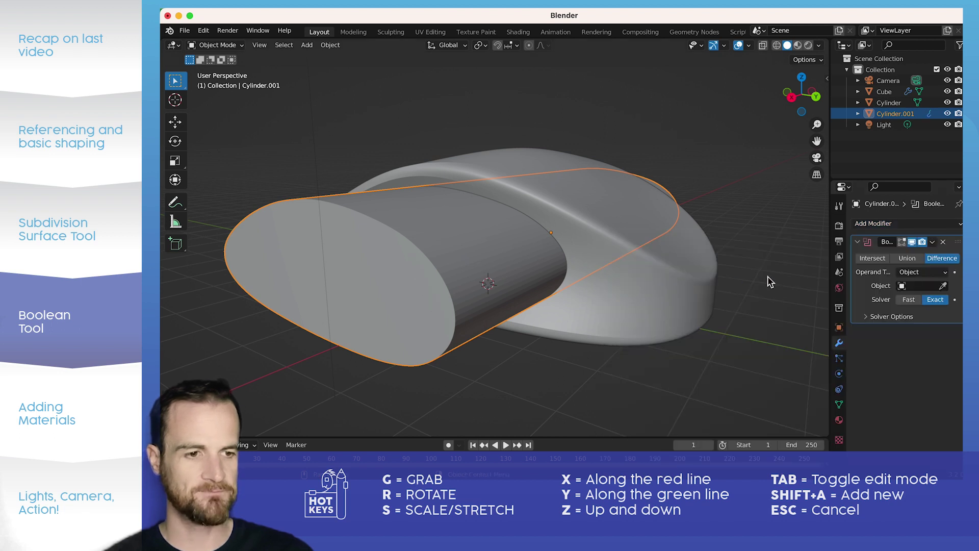
left_click(871, 259)
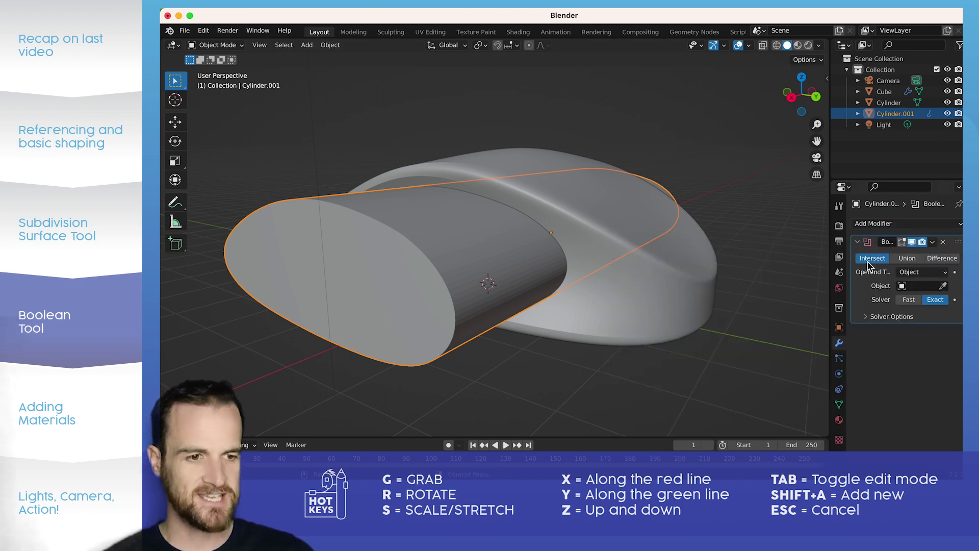
left_click(944, 287)
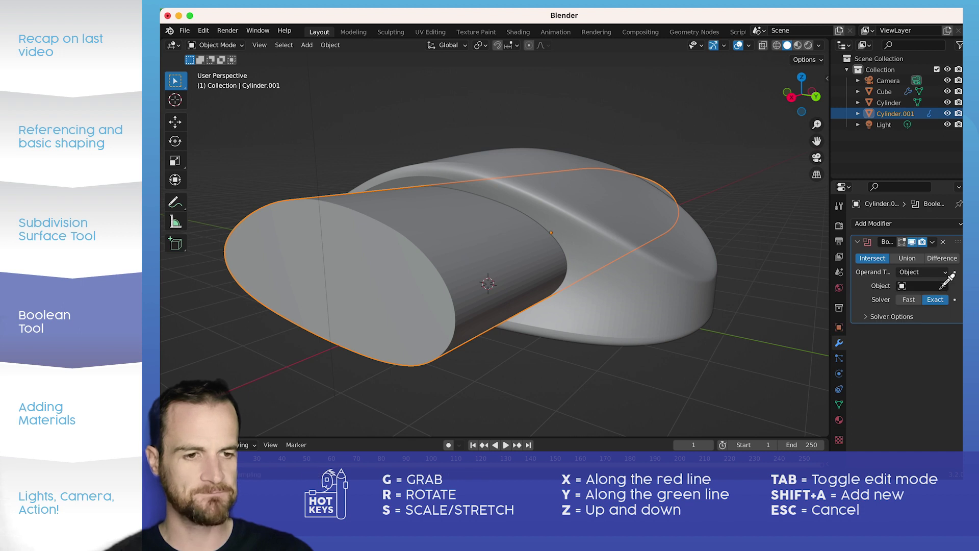
left_click(677, 292)
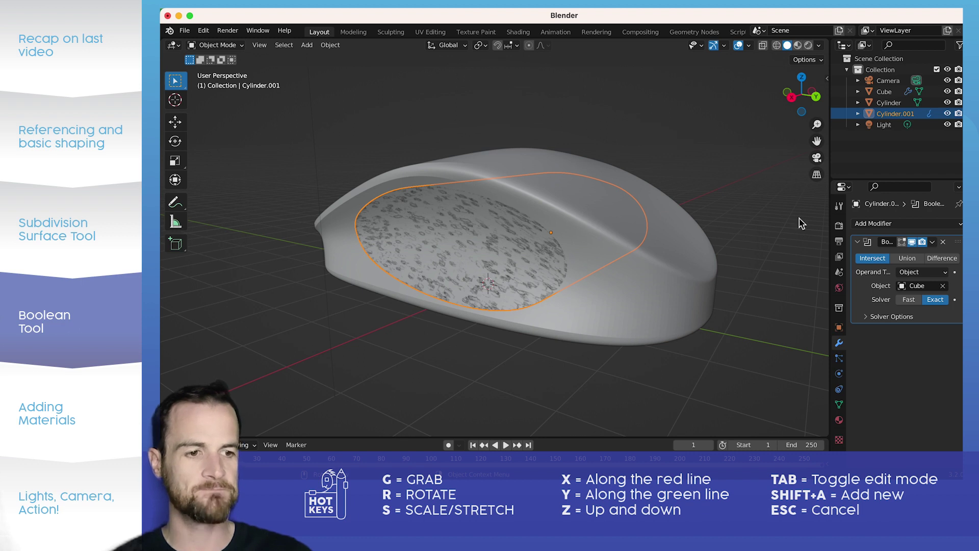
left_click(932, 242)
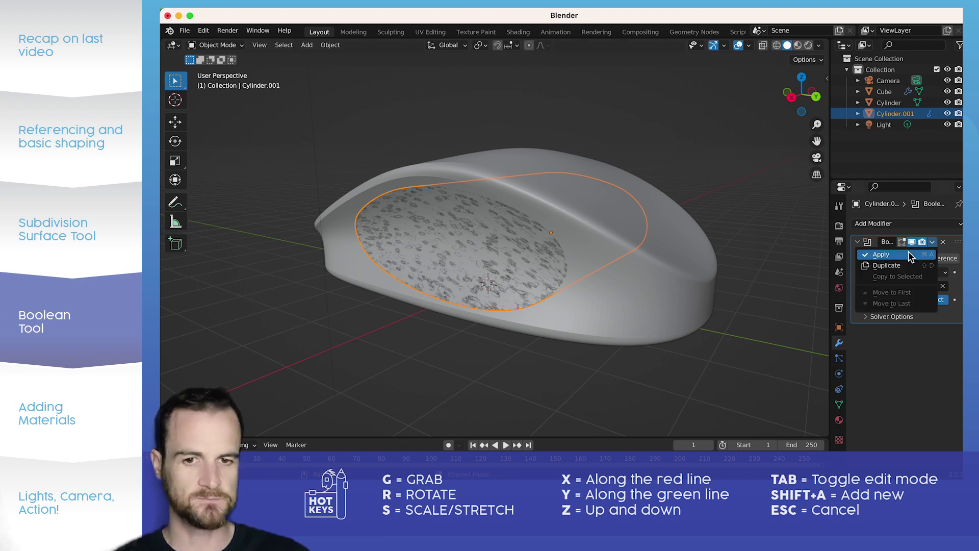
key("Return")
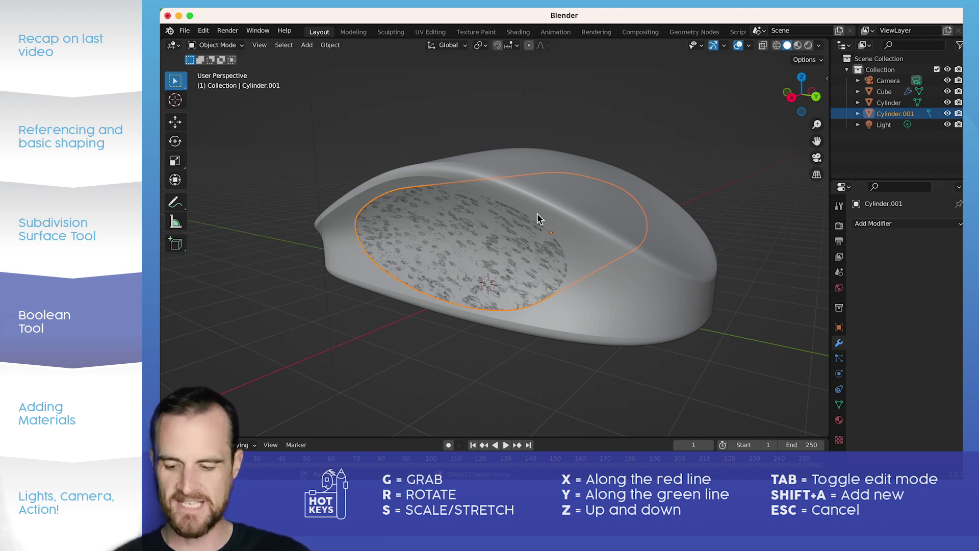
- Scale the side grip piece along X by about 1.03, return to no selection and inspect the grip from the other side
key("s")
key("x")
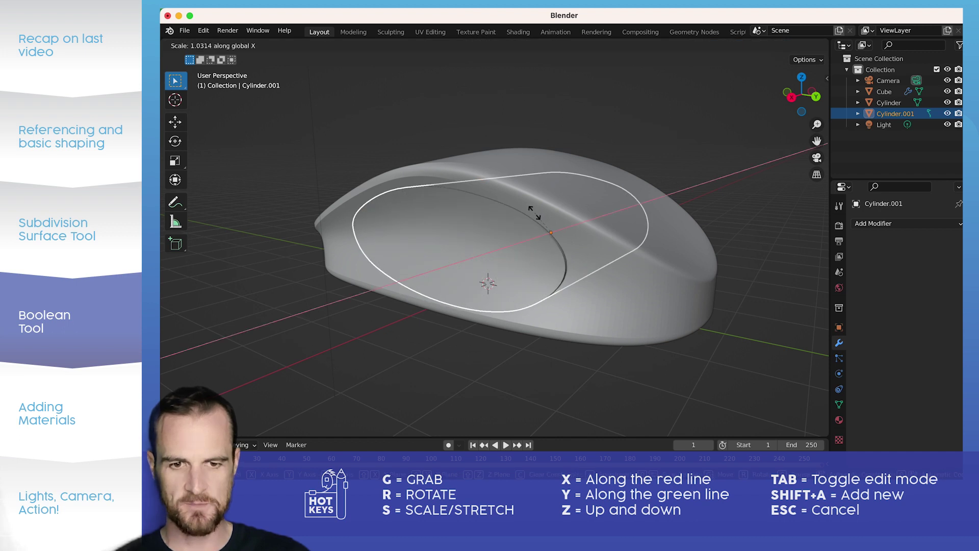
left_click(535, 212)
key("Tab")
key("Tab")
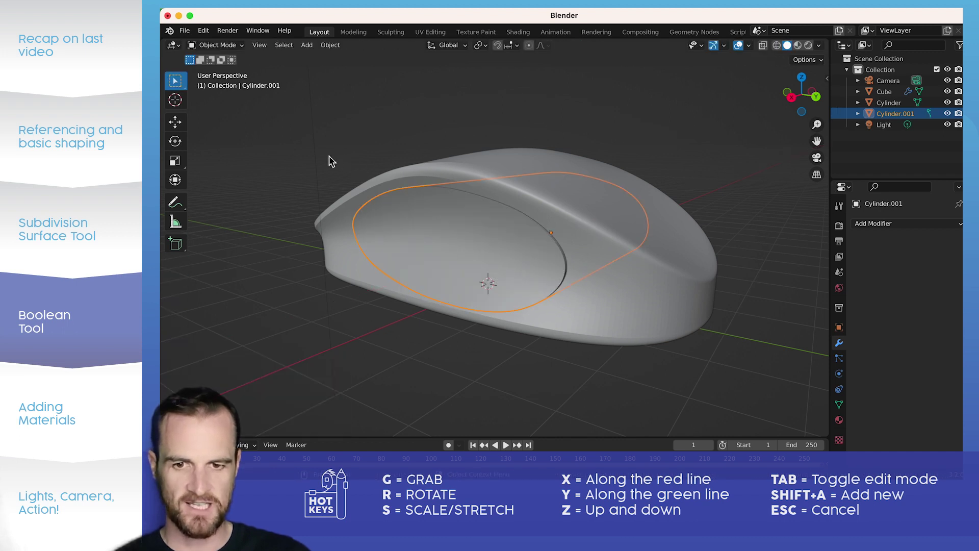
left_click(321, 159)
middle_click_drag(321, 164, 469, 202)
middle_click_drag(524, 227, 548, 220)
middle_click_drag(615, 204, 591, 213)
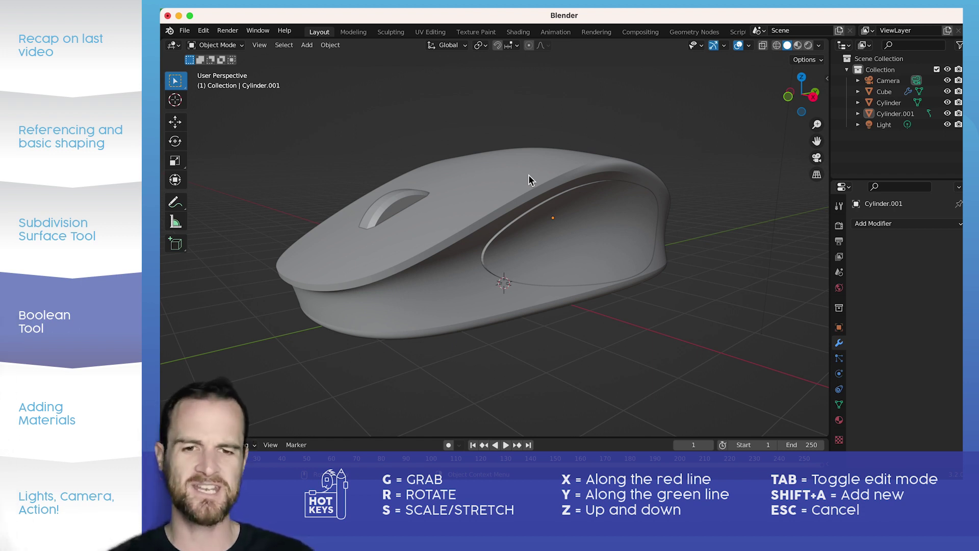
scroll(531, 176, "down", 2)
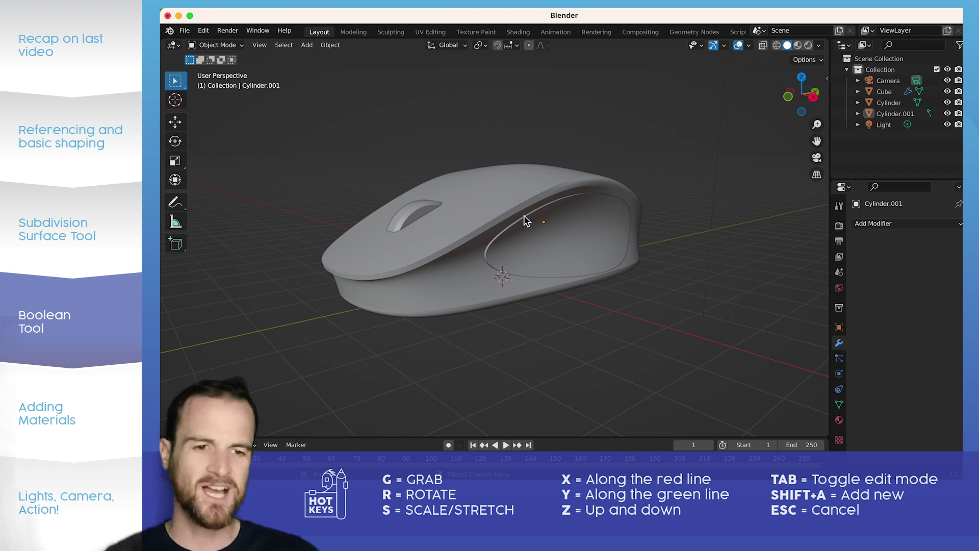
- Show the viewport in rendered shading and set the render engine to Cycles
left_click(809, 45)
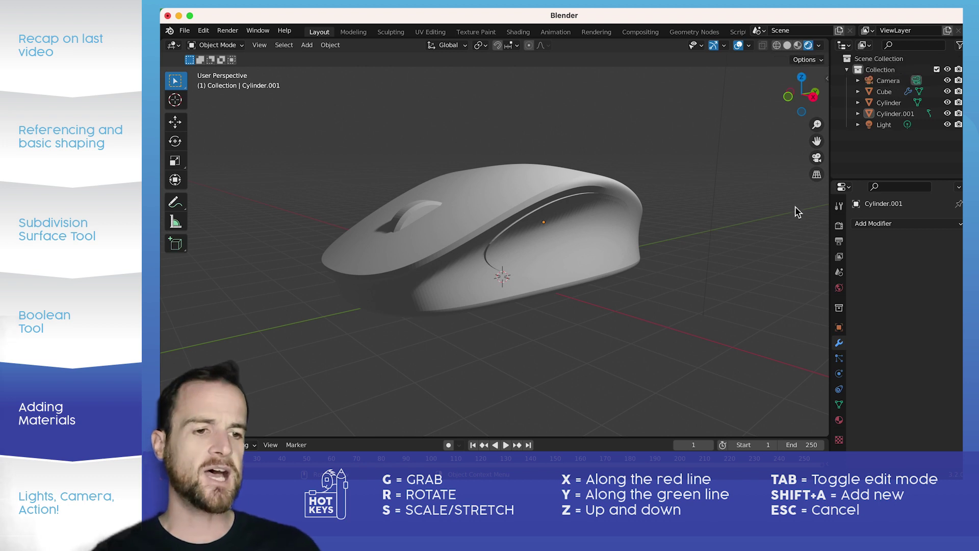
left_click(838, 228)
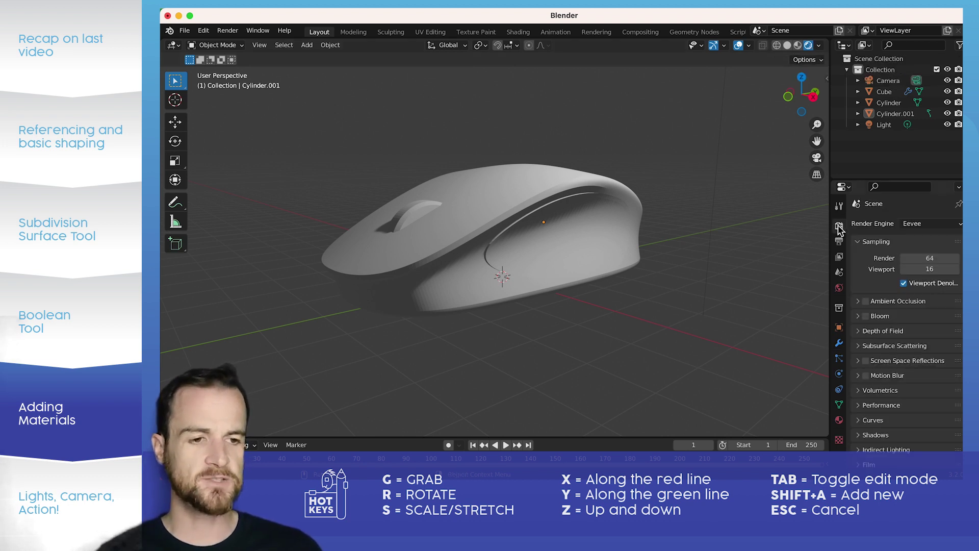
left_click(917, 223)
left_click(908, 260)
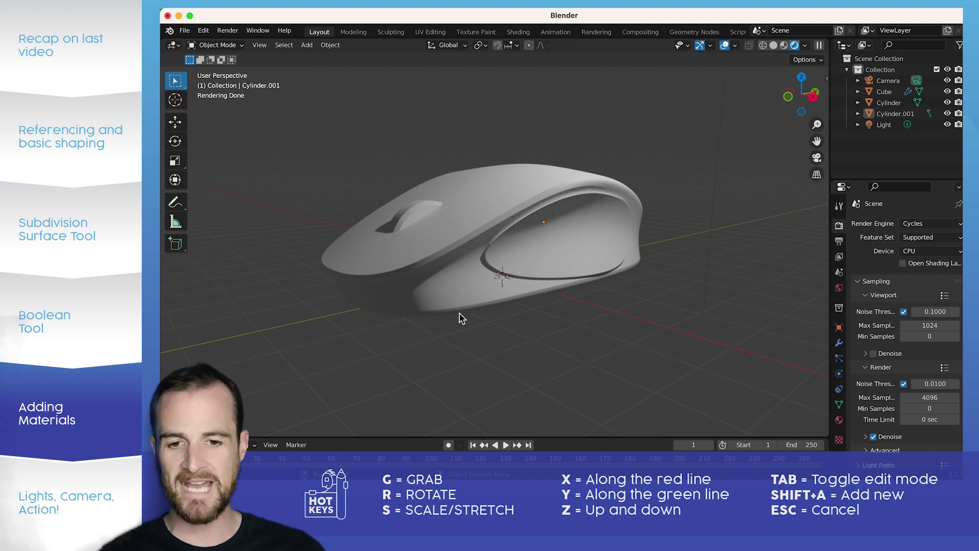
- Add a plane at the origin as a floor under the mouse and scale it by 22
key("shift+a")
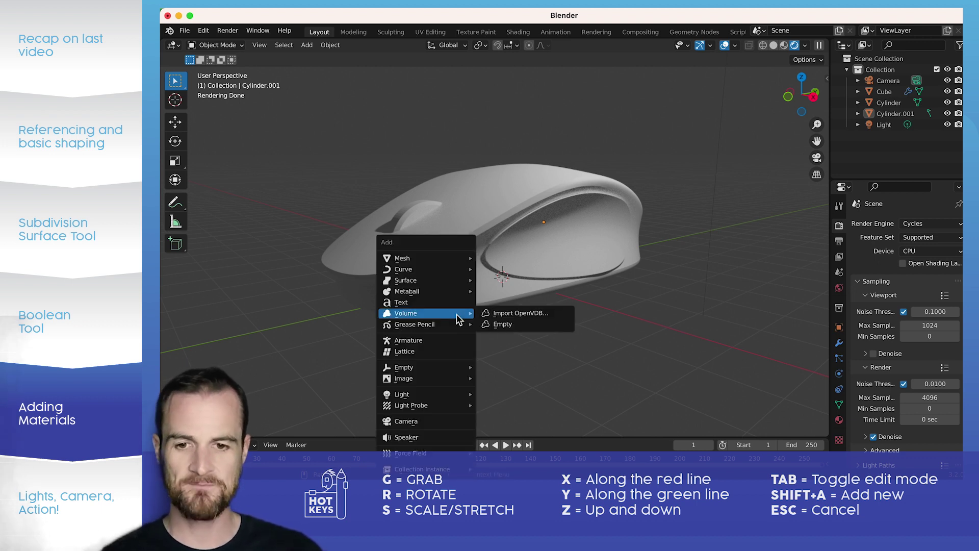
mouse_move(440, 259)
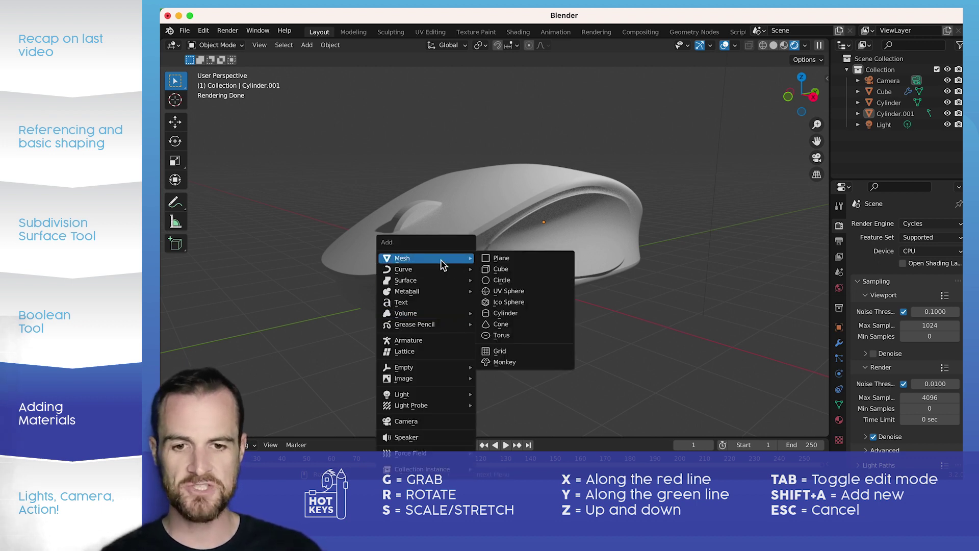
left_click(497, 258)
type("s22")
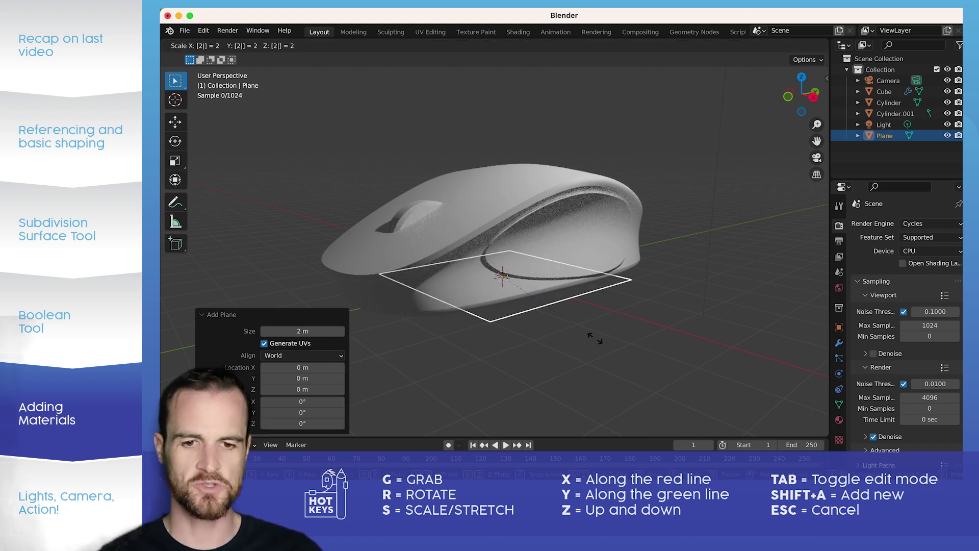
key("Return")
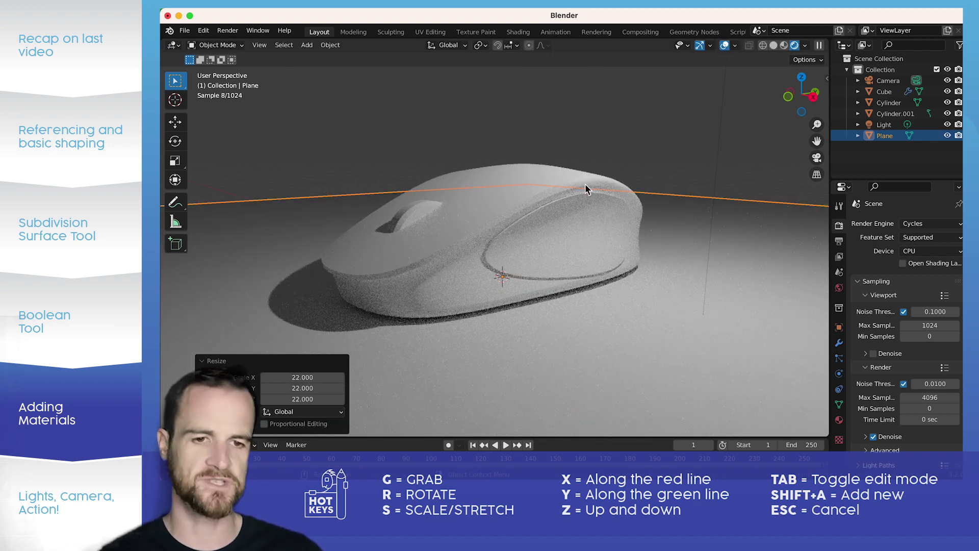
left_click(642, 98)
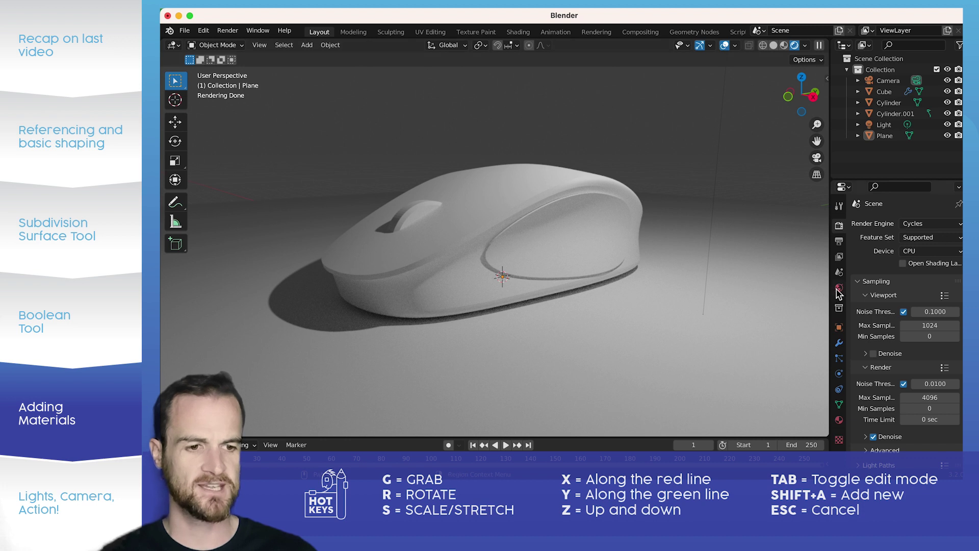
- Set the world background colour to black by lowering its value to 0
left_click(838, 288)
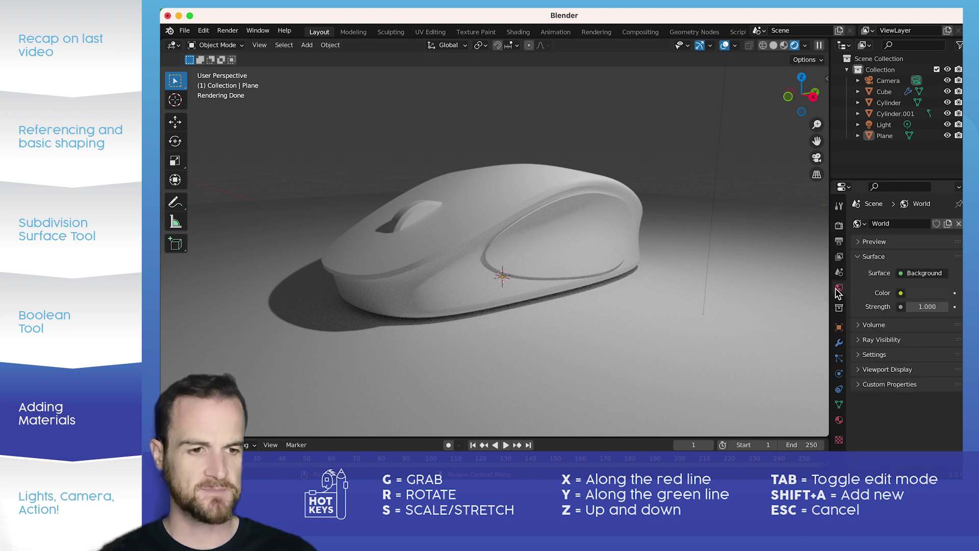
left_click(917, 293)
left_click(939, 208)
left_click_drag(940, 208, 939, 215)
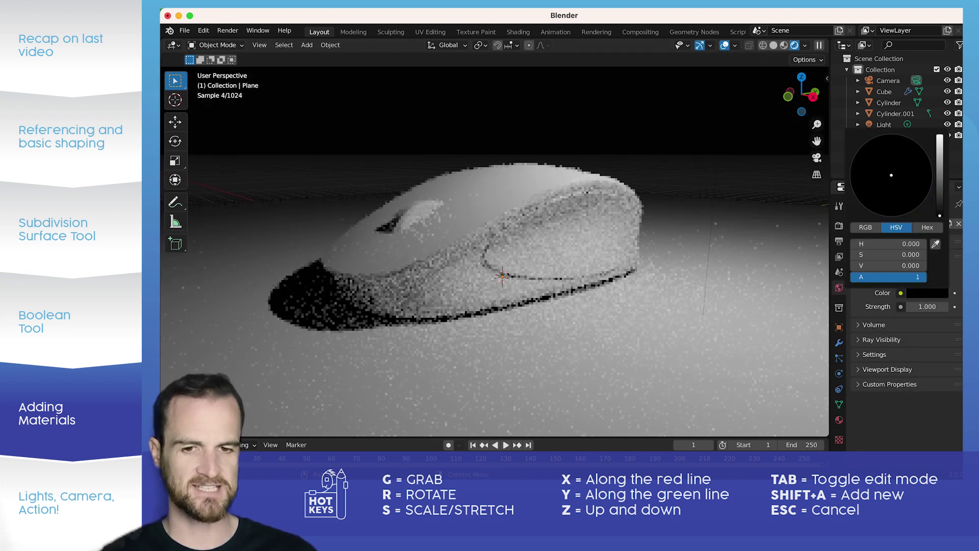
- Create a new material on the floor plane and set its base colour to black
left_click(706, 278)
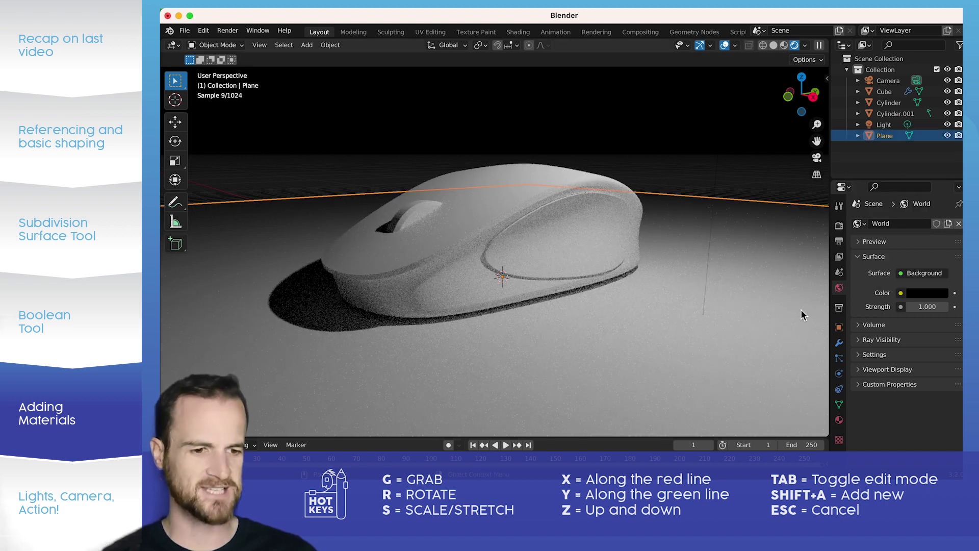
left_click(838, 420)
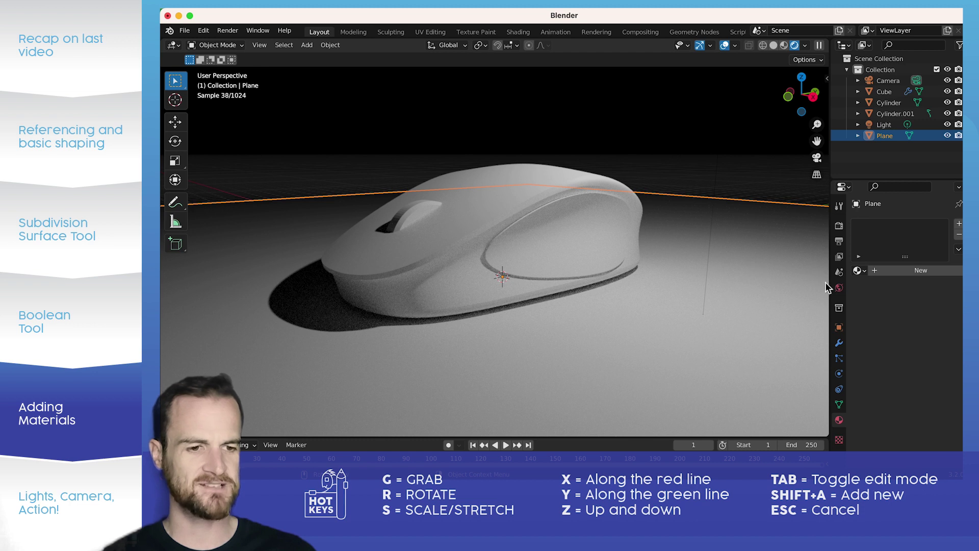
left_click(890, 270)
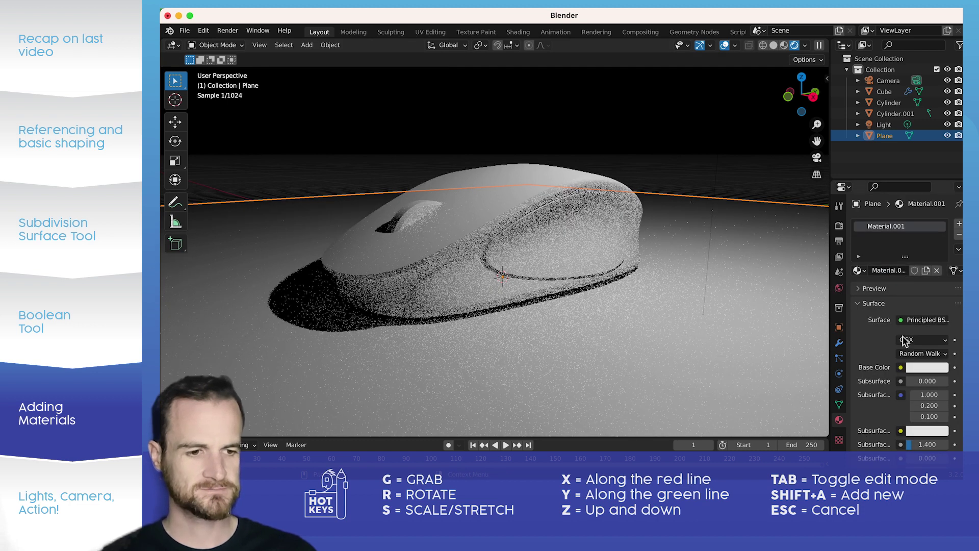
left_click(927, 367)
left_click(941, 280)
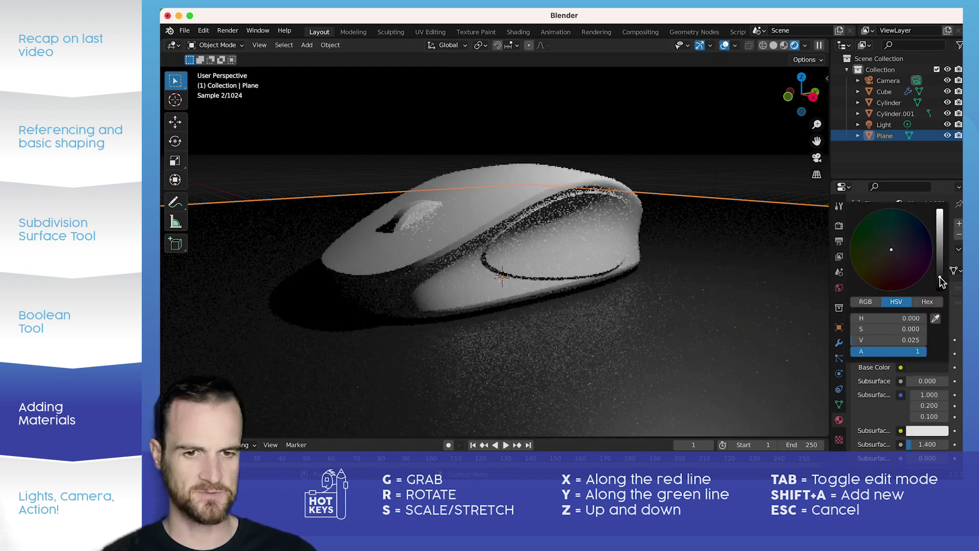
left_click_drag(941, 282, 940, 290)
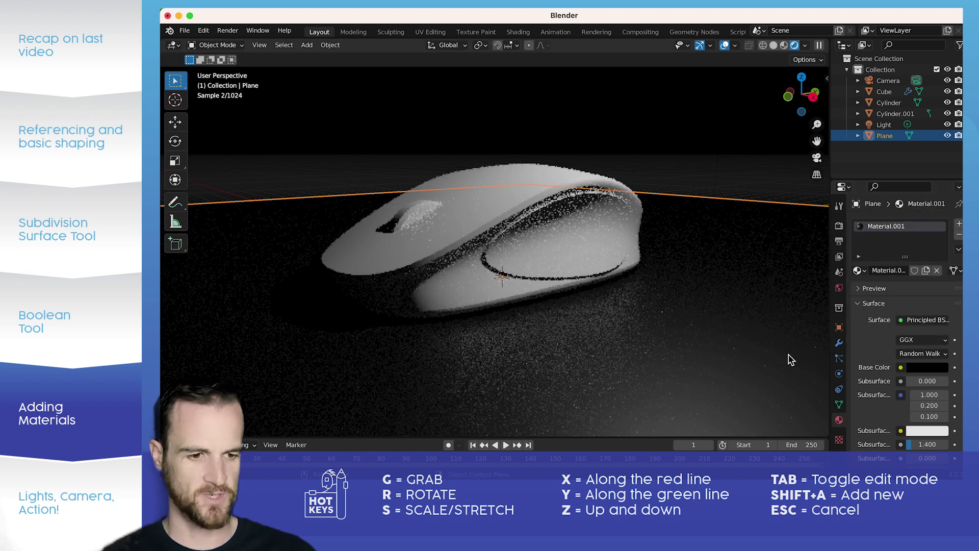
- Set the floor material's Metallic to 1.0 and Roughness to about 0.141, leaving nothing selected
scroll(908, 410, "down", 4)
left_click_drag(912, 394, 946, 394)
left_click_drag(930, 436, 910, 436)
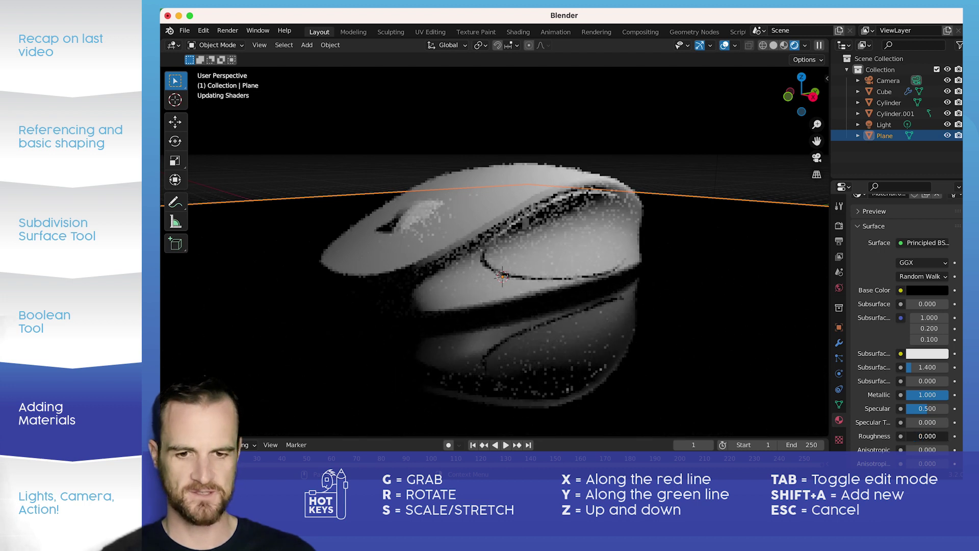
left_click_drag(910, 436, 914, 436)
scroll(470, 346, "down", 2)
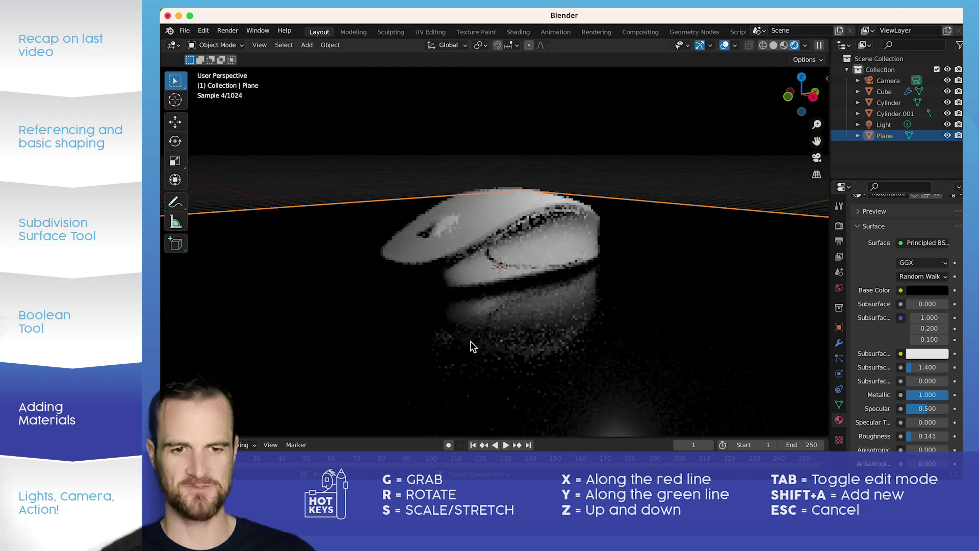
left_click(544, 192)
scroll(344, 394, "up", 1)
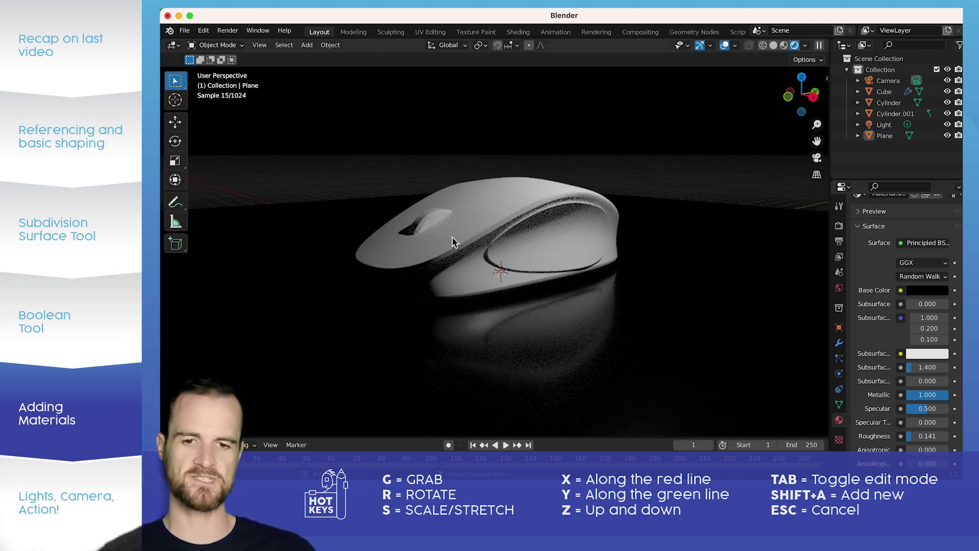
scroll(452, 236, "up", 1)
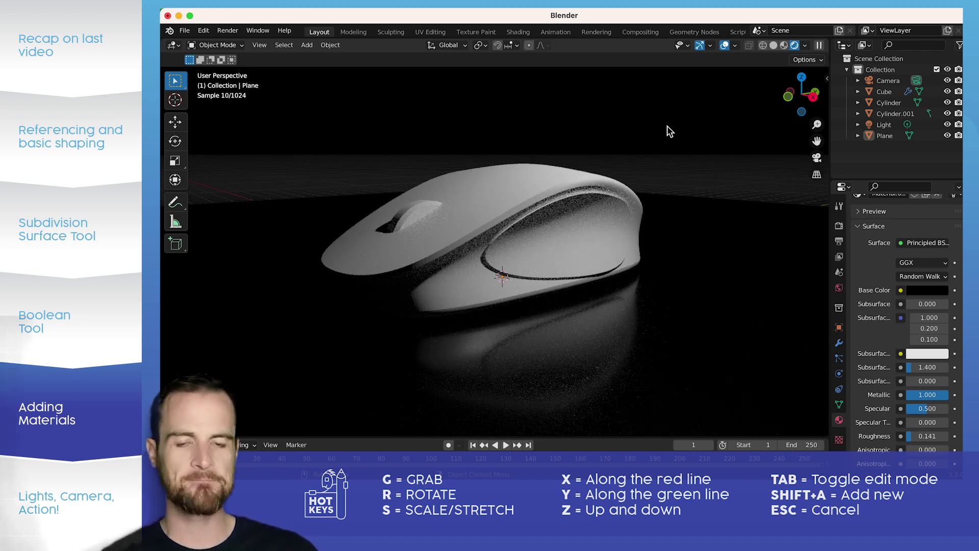
- Darken the mouse body's base colour to a dark grey with a value of about 0.056
left_click(466, 212)
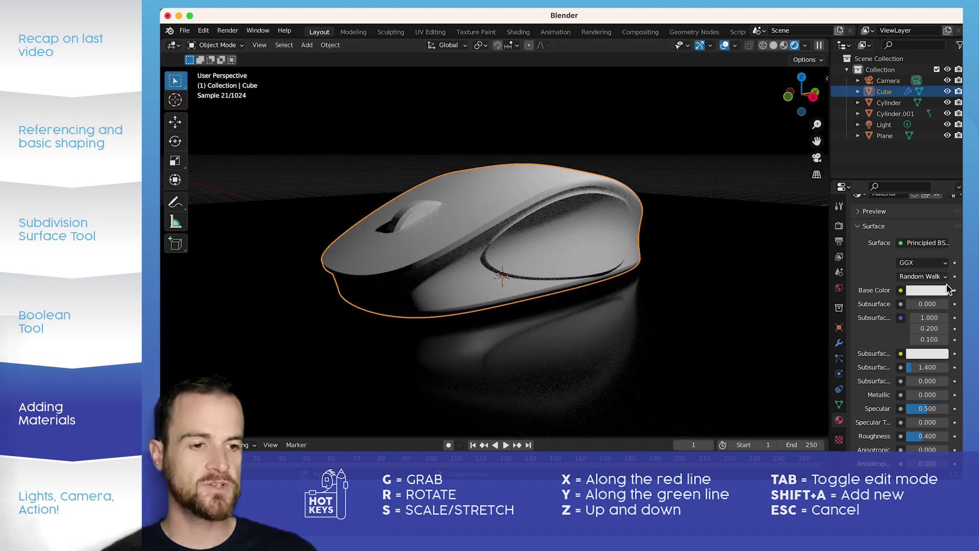
scroll(923, 289, "up", 1)
left_click(921, 299)
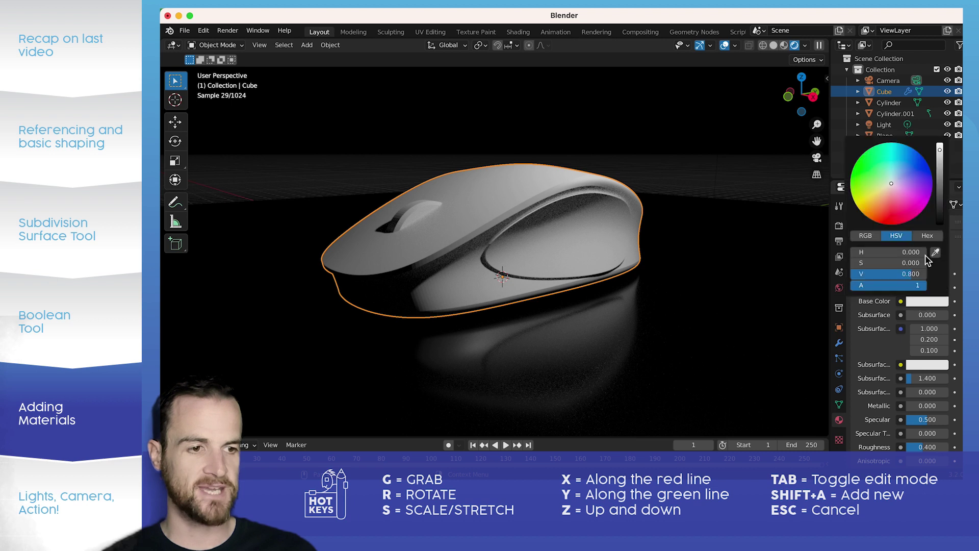
left_click(940, 203)
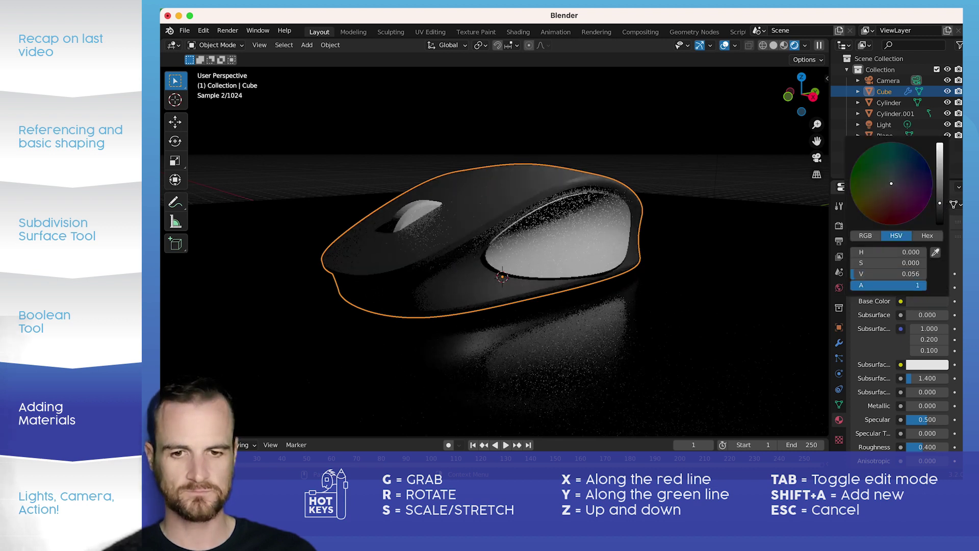
left_click(648, 167)
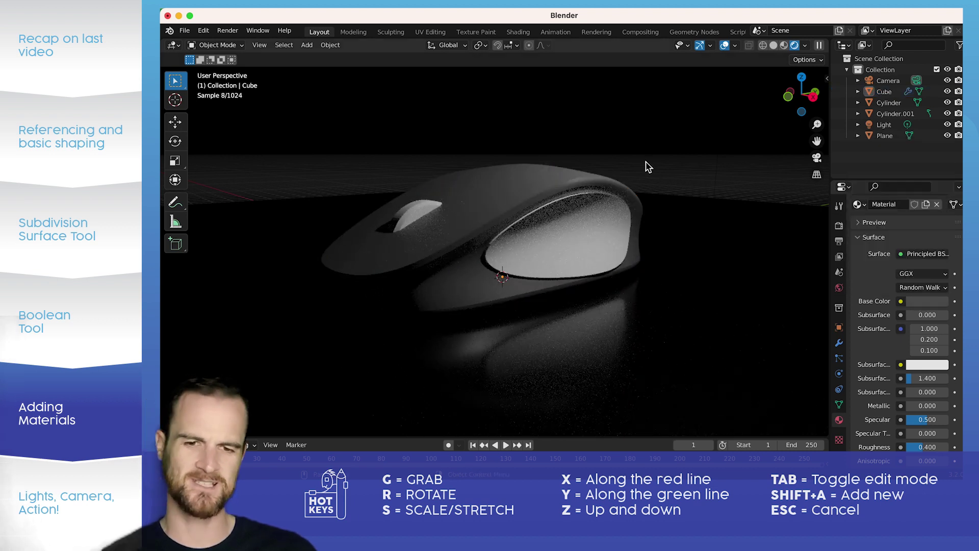
- Create a new material on the side grips and set its base colour to black, value 0
left_click(547, 232)
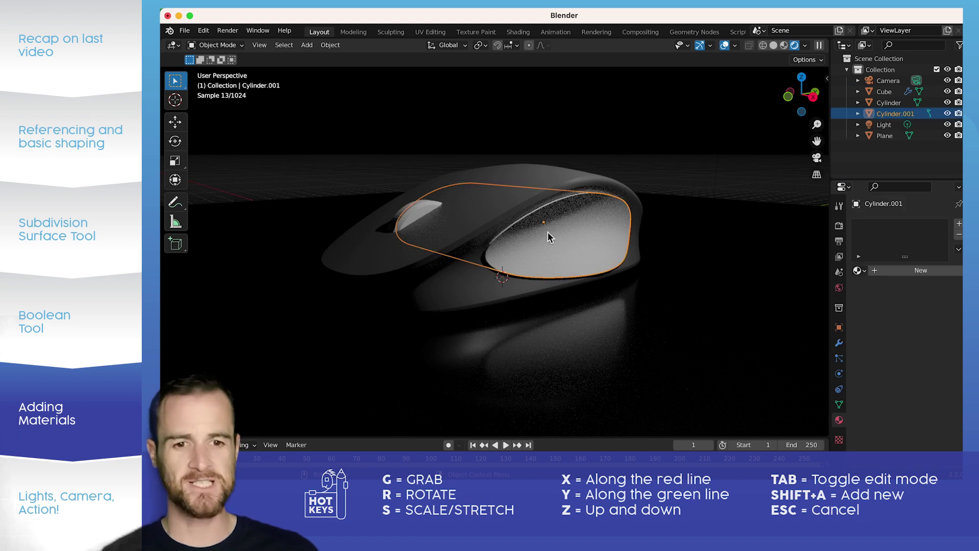
left_click(887, 269)
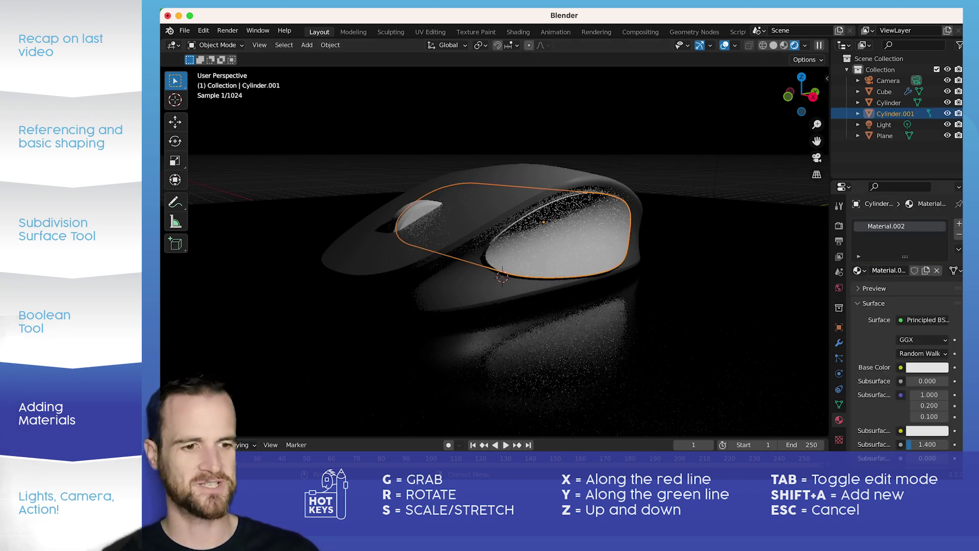
left_click(924, 368)
left_click_drag(942, 278, 942, 291)
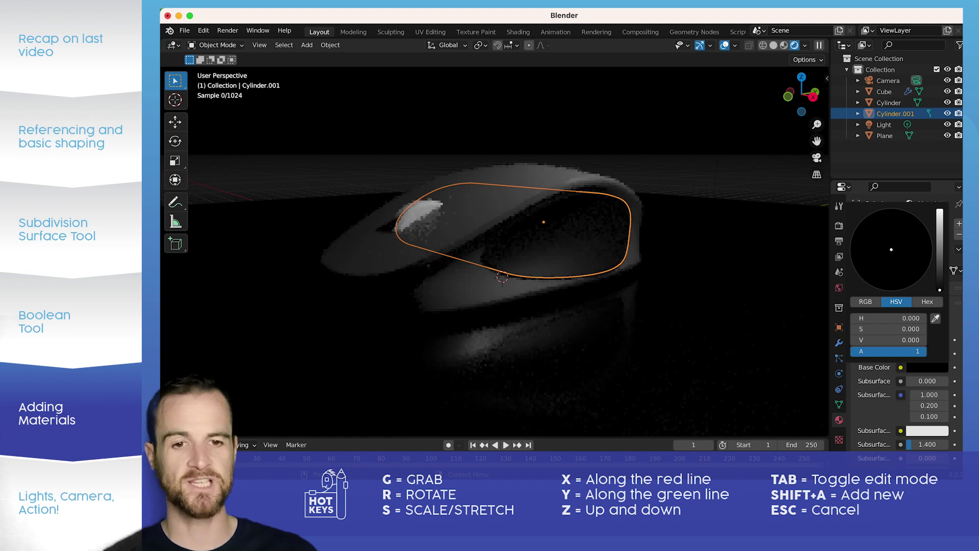
left_click(415, 186)
- Assign the side grips' existing black material, Material.002, to the scroll wheel cylinder and deselect it
left_click(411, 214)
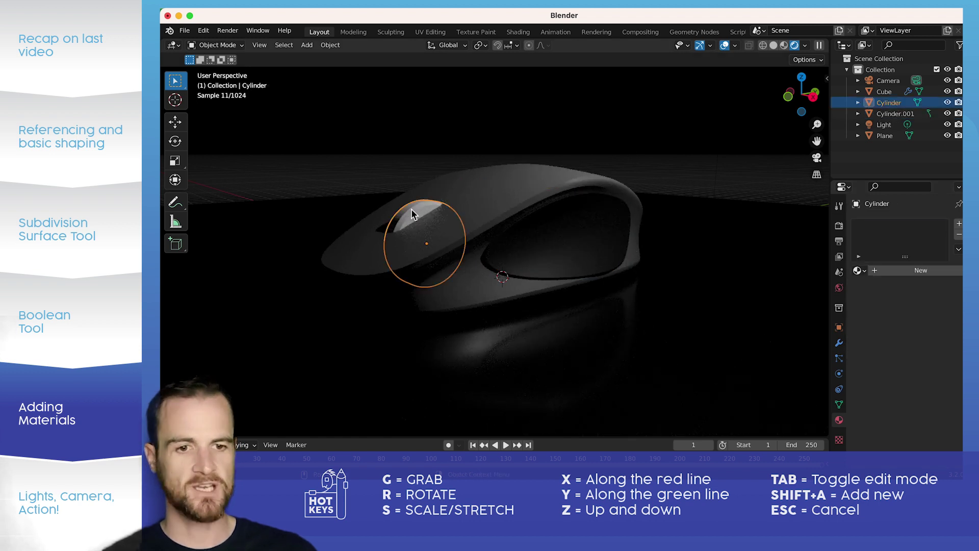
left_click(858, 271)
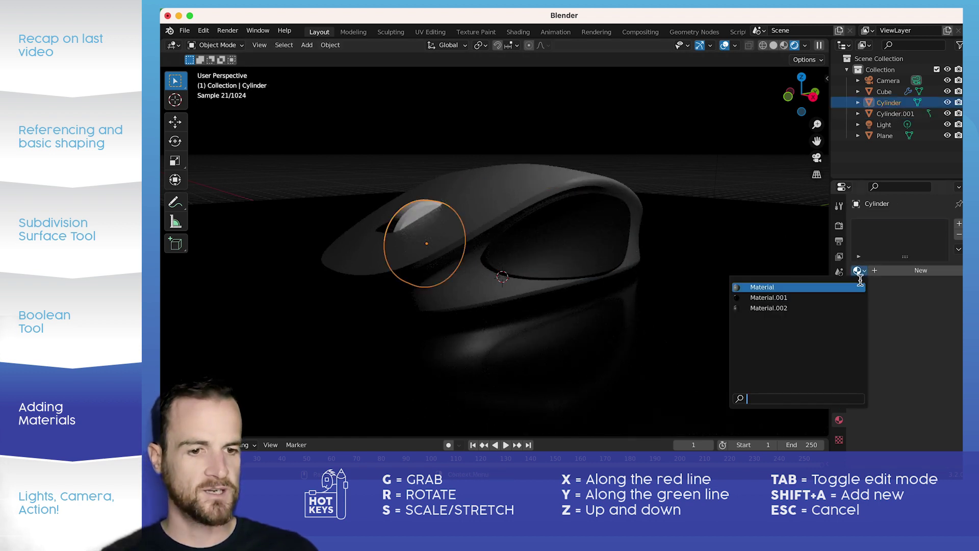
left_click(825, 298)
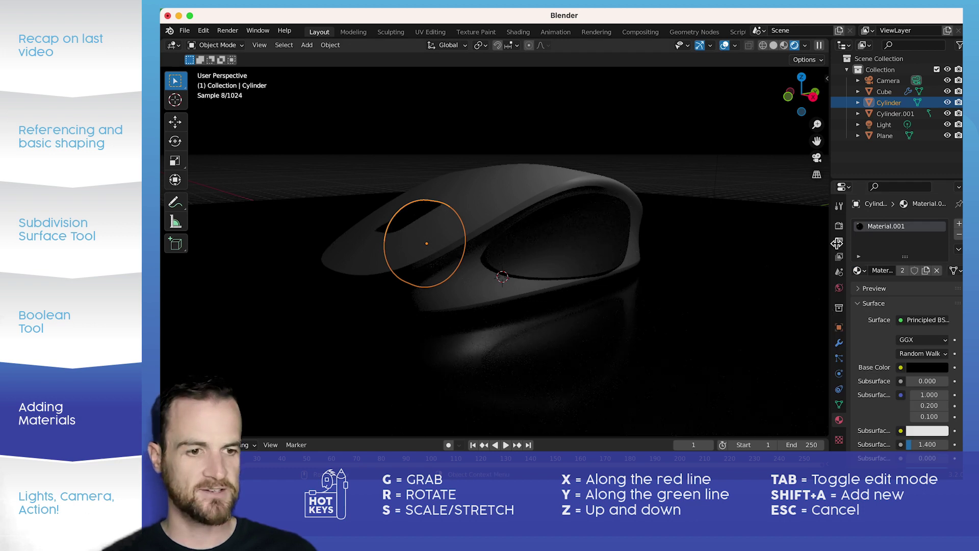
left_click(857, 271)
left_click(835, 308)
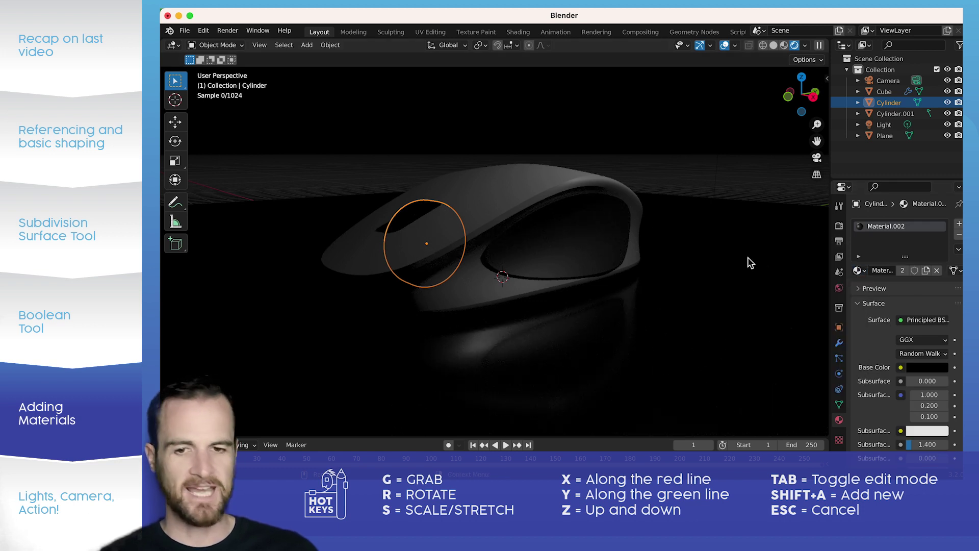
left_click(623, 124)
middle_click_drag(623, 123, 544, 197)
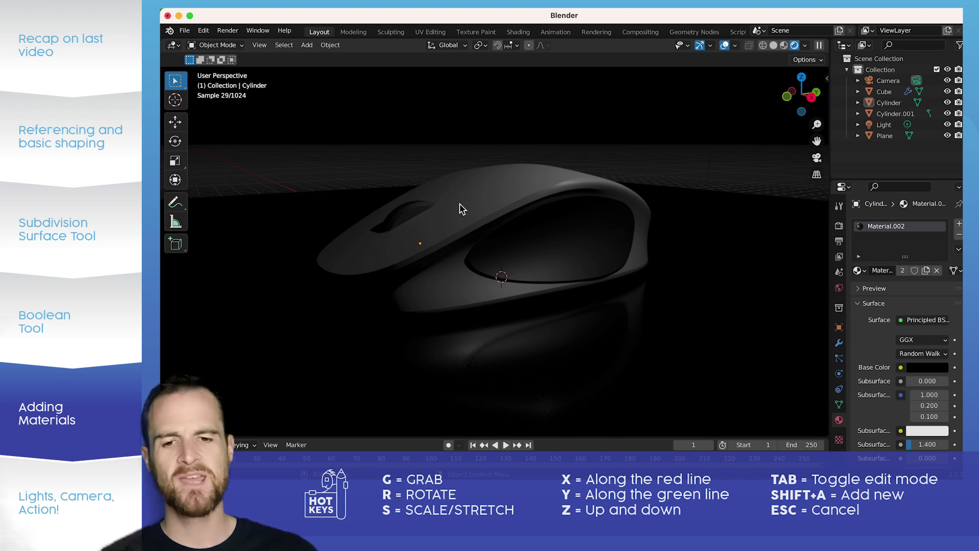
- Apply the Subdivision modifier on the mouse body
left_click(447, 273)
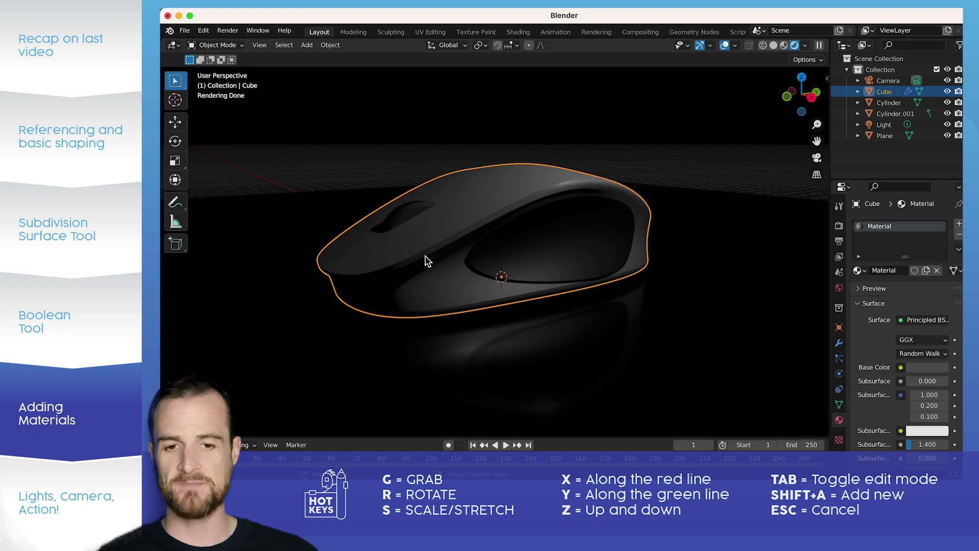
left_click(839, 343)
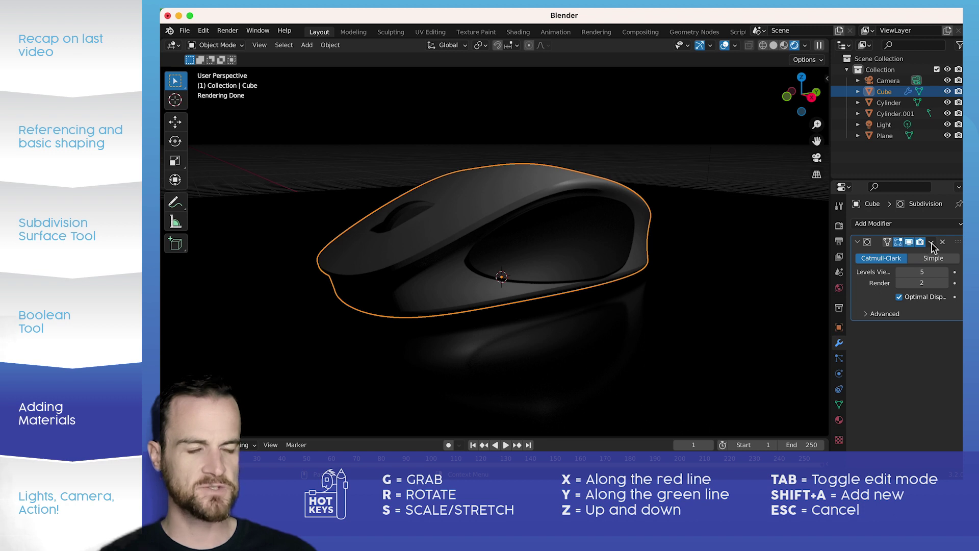
key("Tab")
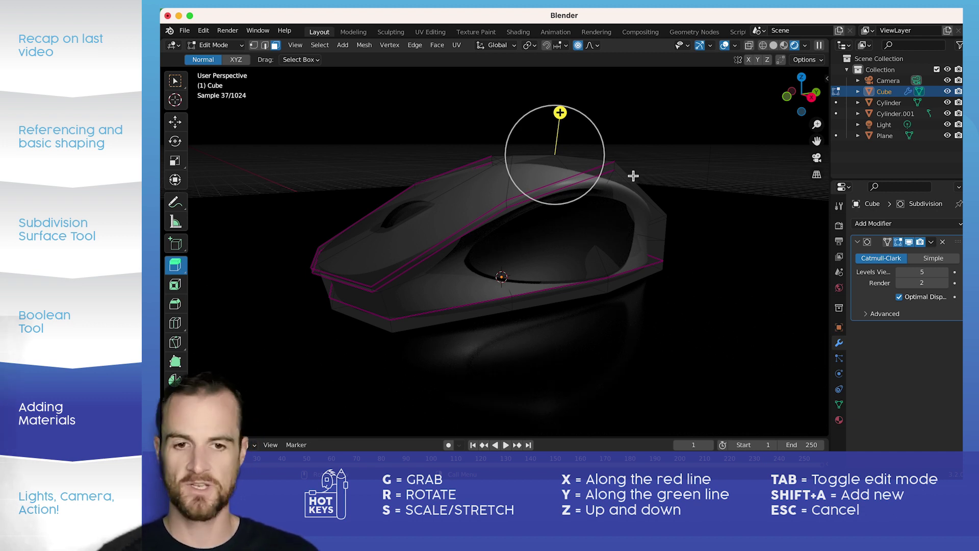
key("Tab")
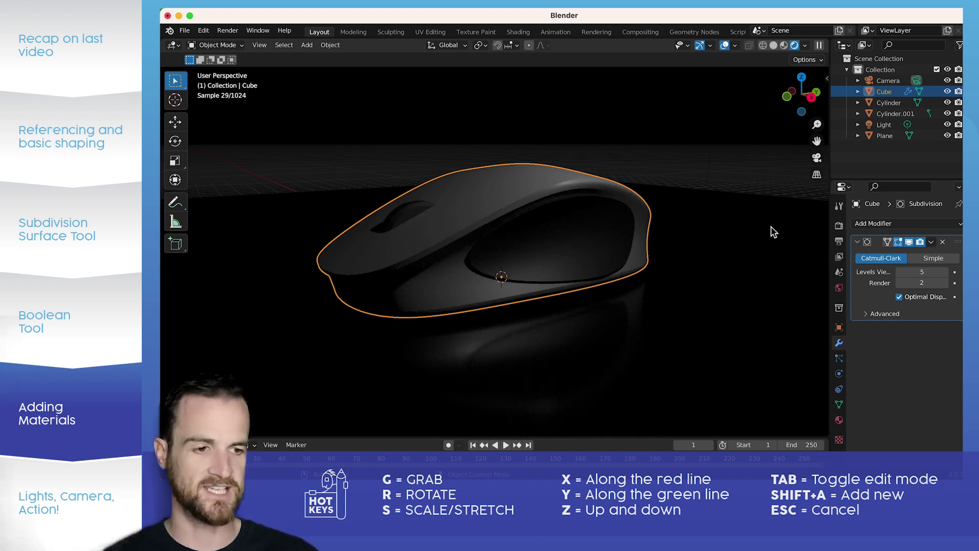
left_click(932, 244)
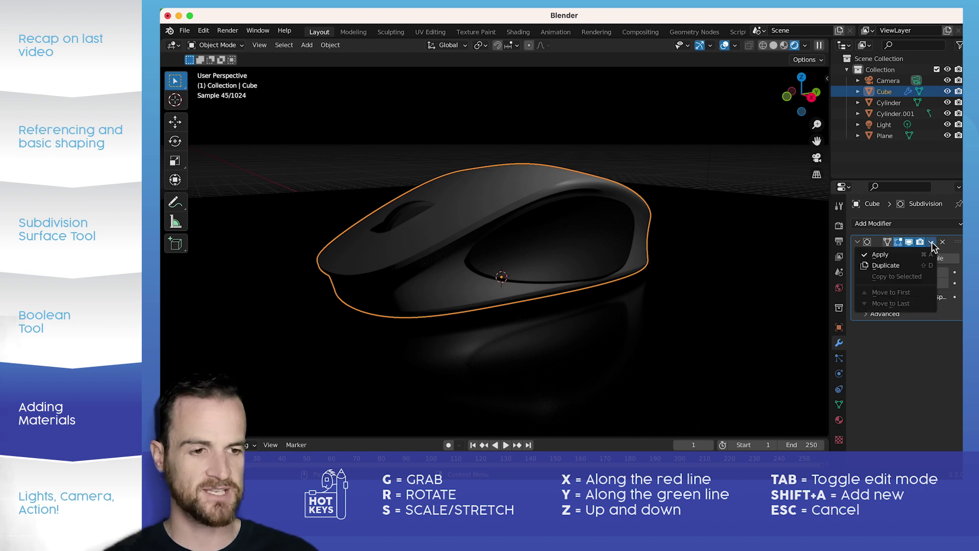
left_click(913, 254)
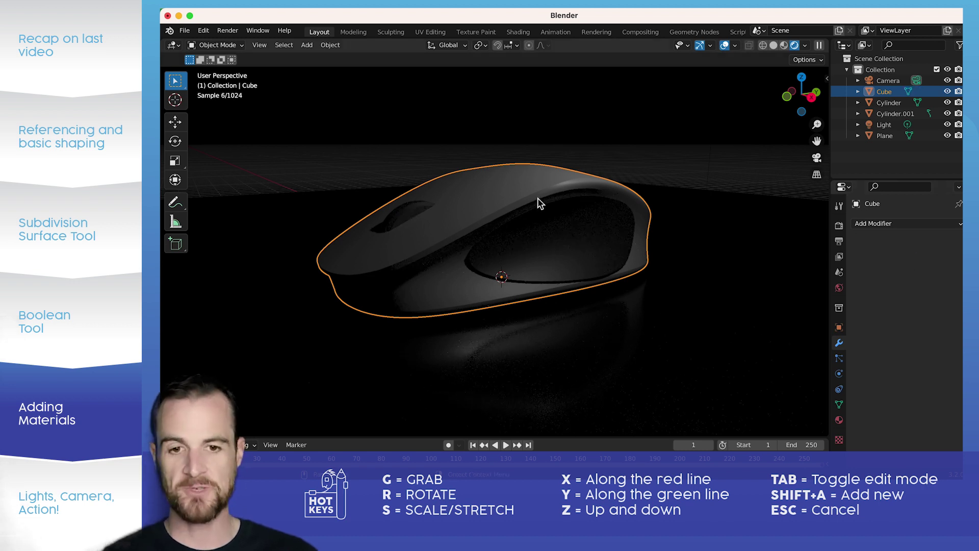
- In face select mode, select the face loop running just below the upper side crease of the mouse body
key("Tab")
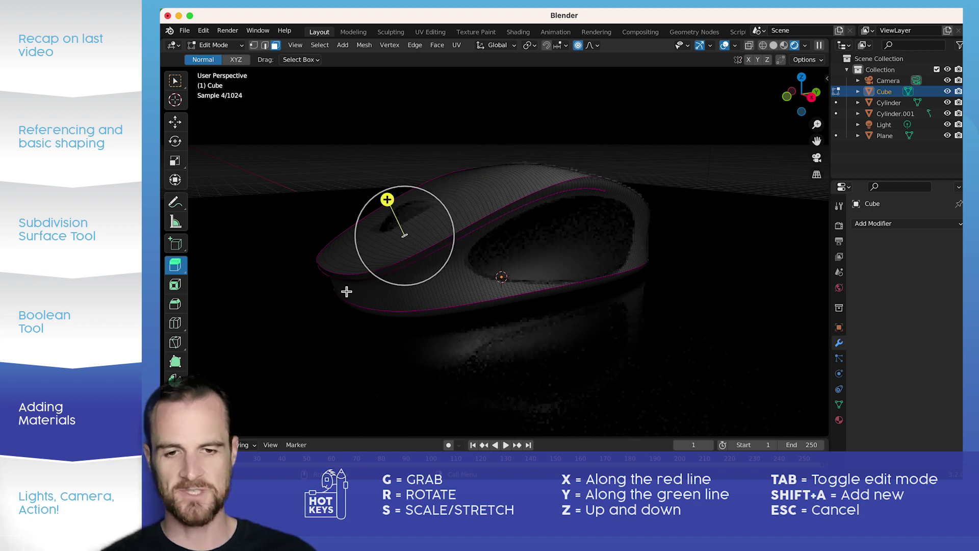
scroll(399, 246, "up", 1)
scroll(400, 246, "up", 1)
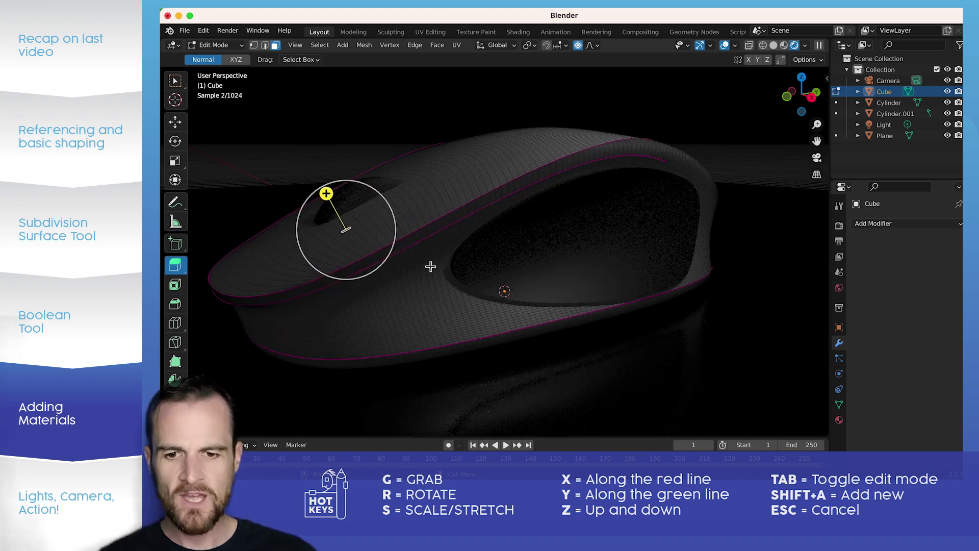
scroll(439, 228, "up", 3)
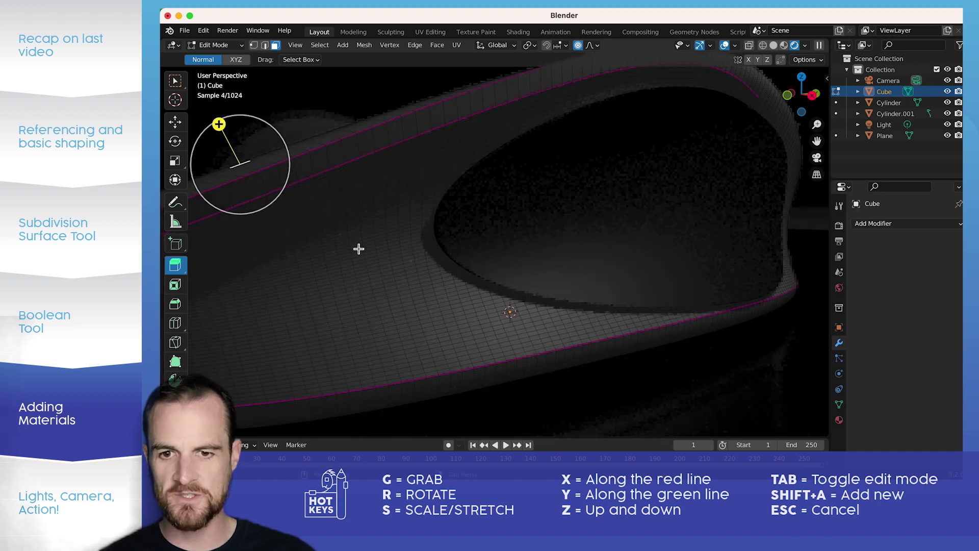
scroll(375, 190, "up", 4)
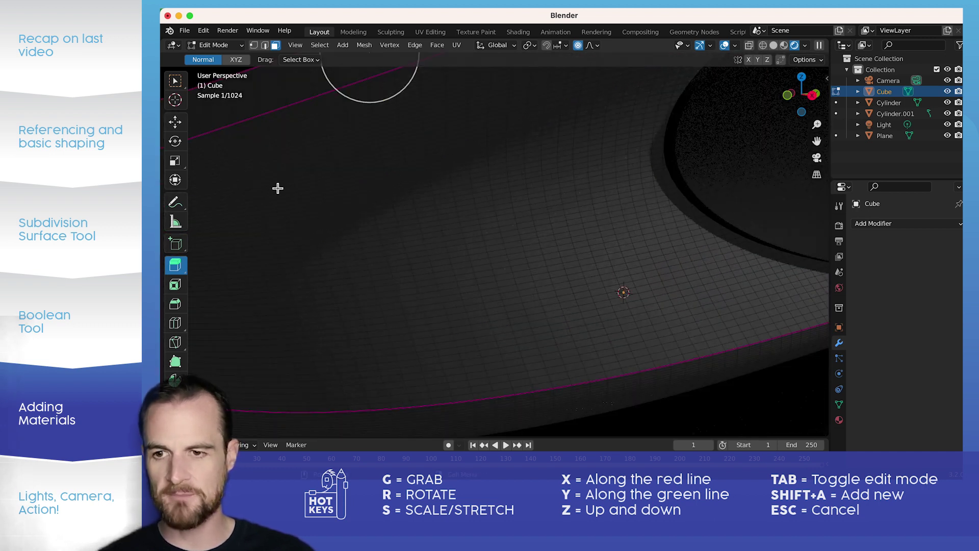
left_click(175, 80)
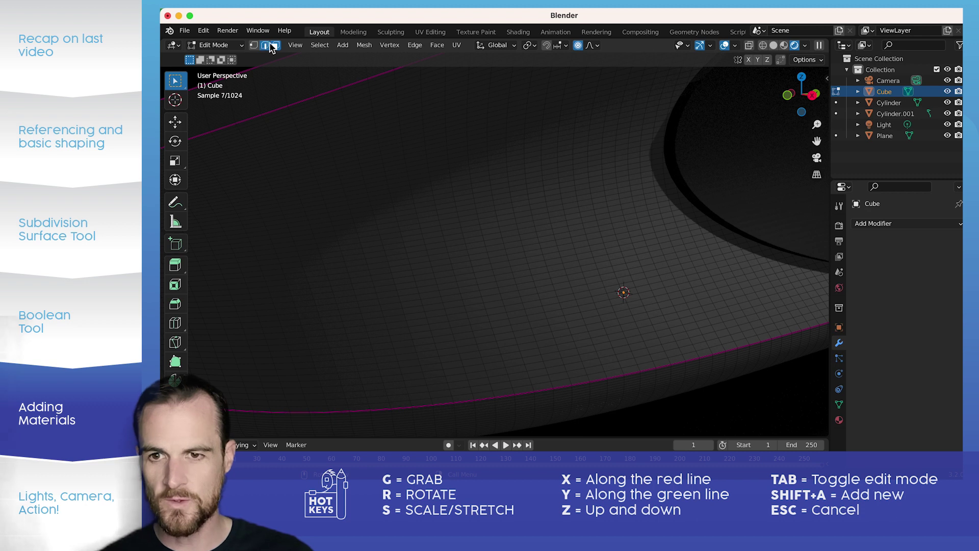
left_click(275, 45)
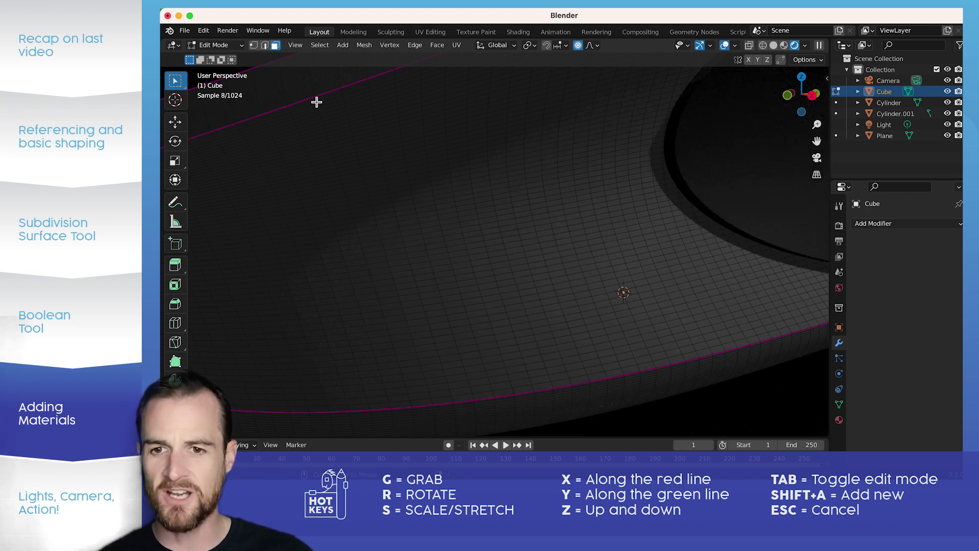
left_click(316, 102, "alt")
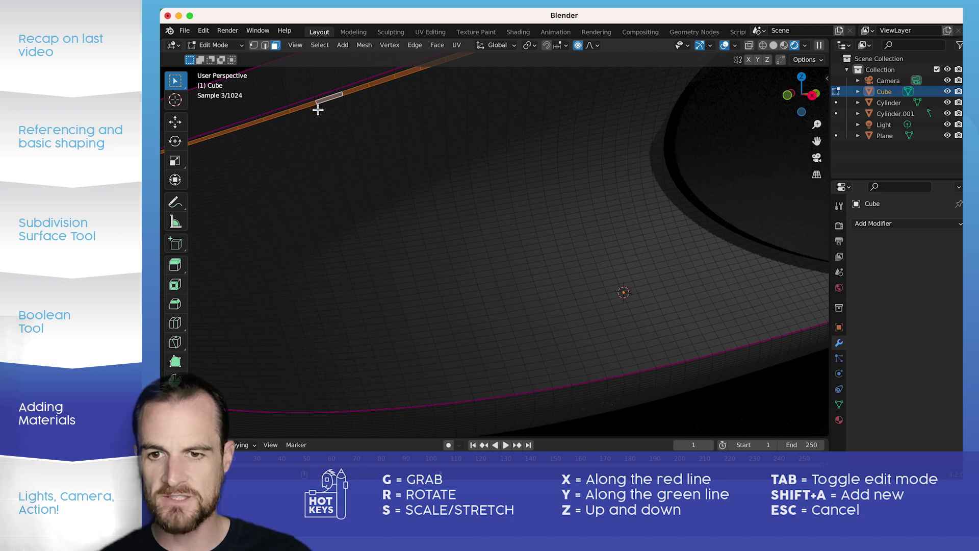
- Extend the selection with the adjacent lengthwise face loops to form a strip three faces wide, undoing any wrongly picked loops
left_click(318, 110, "alt+shift")
key("ctrl+z")
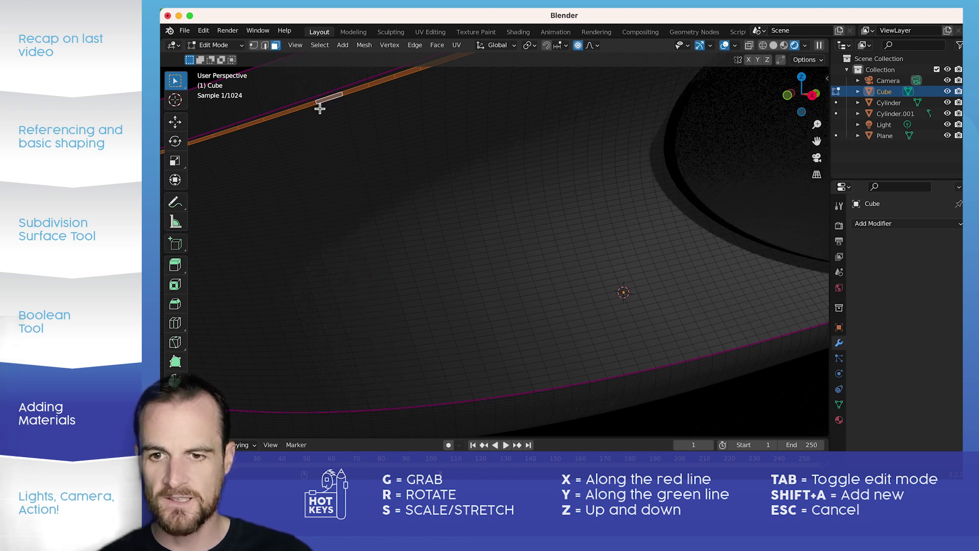
left_click(320, 109, "alt+shift")
key("ctrl+z")
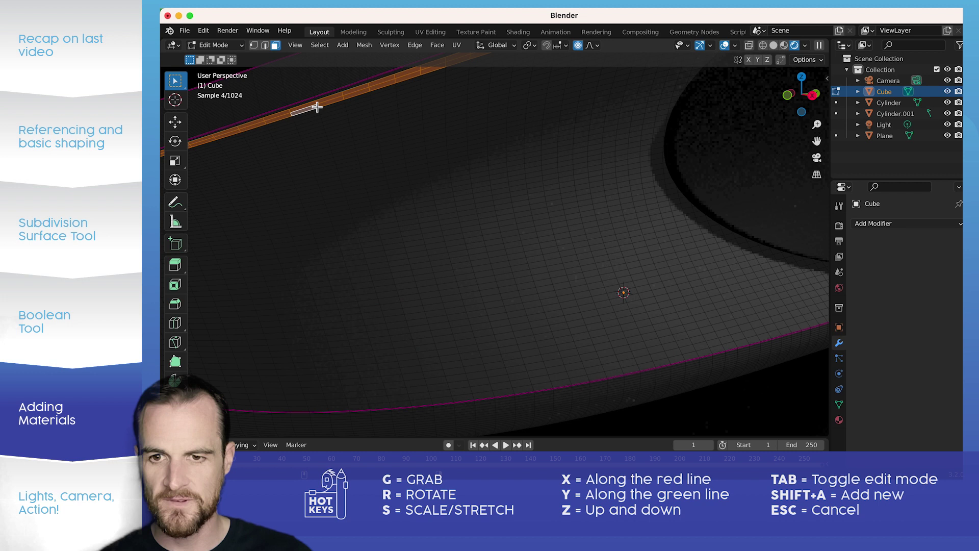
left_click(320, 111, "alt")
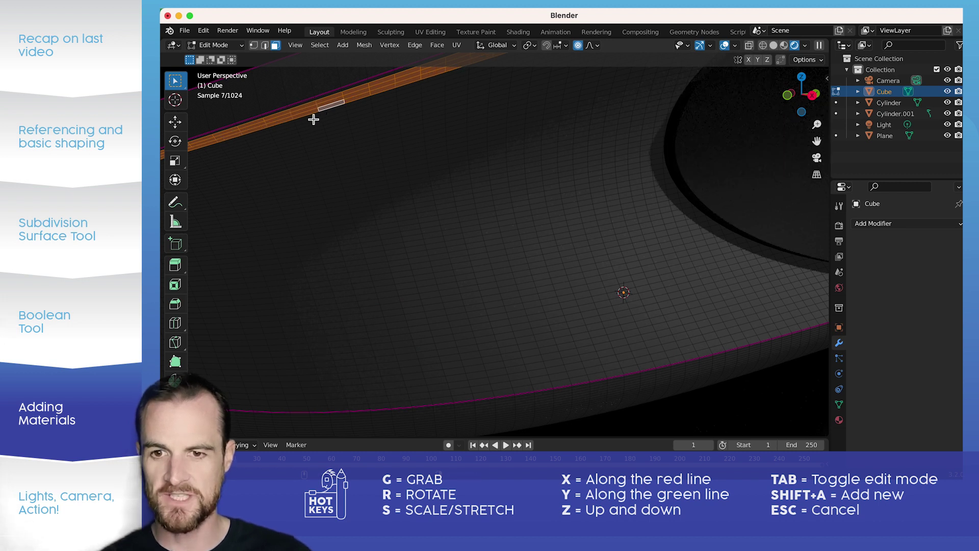
left_click(311, 118, "alt+shift")
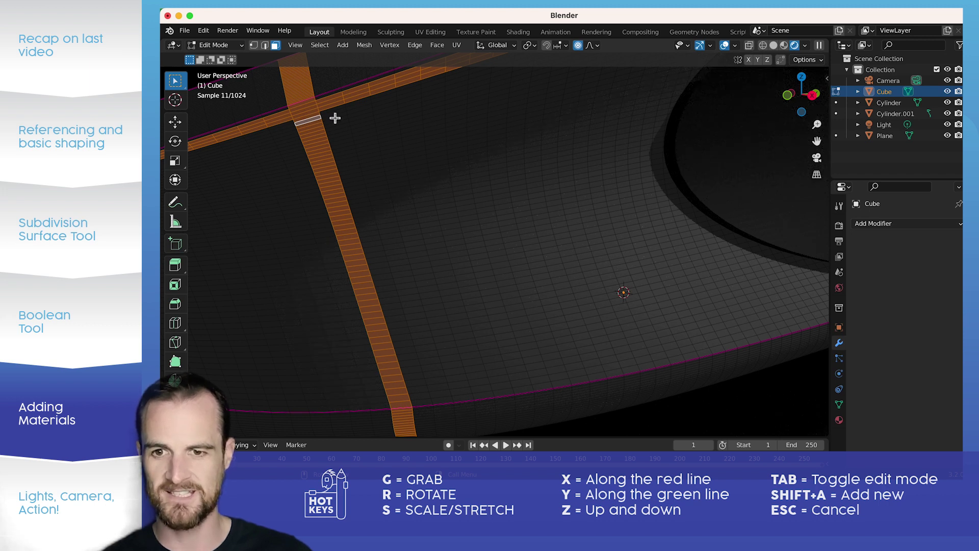
key("ctrl+z")
scroll(307, 110, "up", 5)
middle_click_drag(315, 116, 345, 162, "shift")
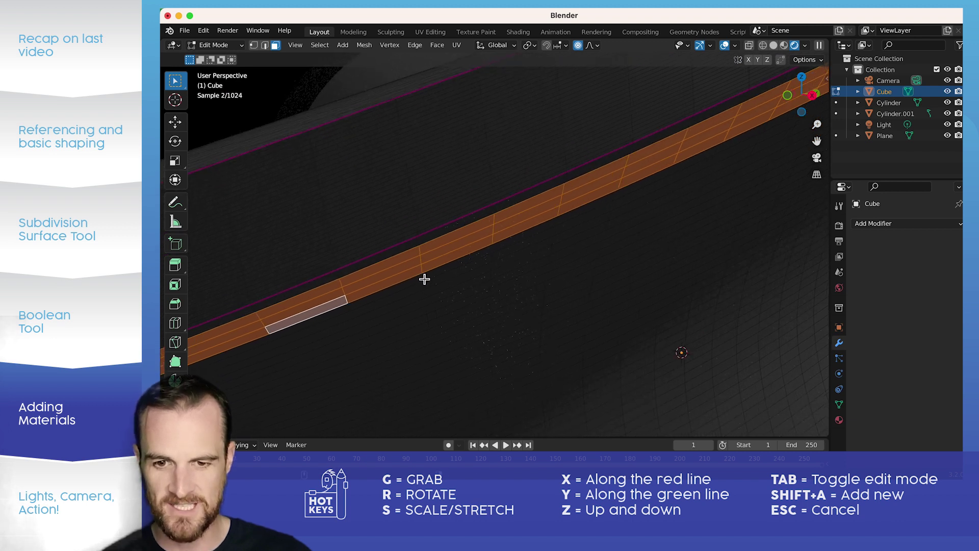
scroll(495, 273, "down", 8)
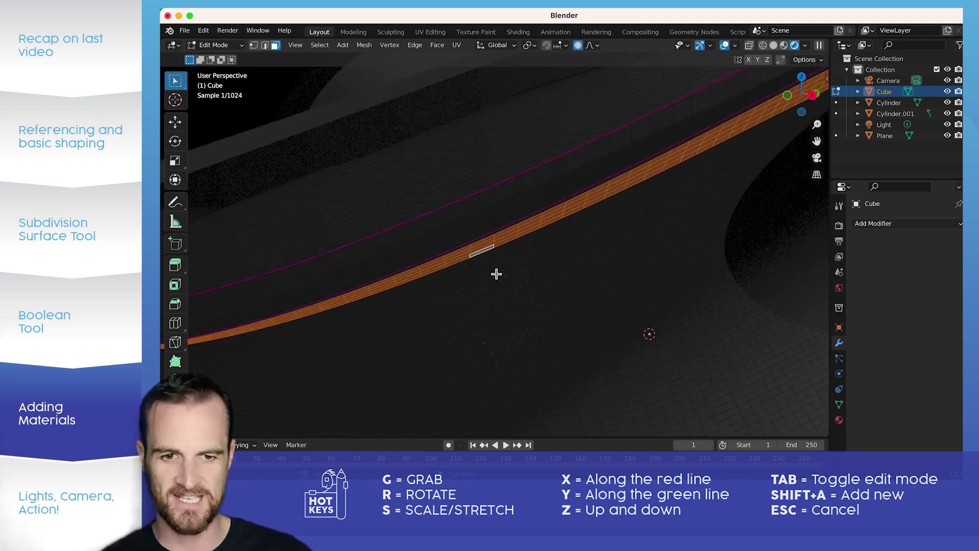
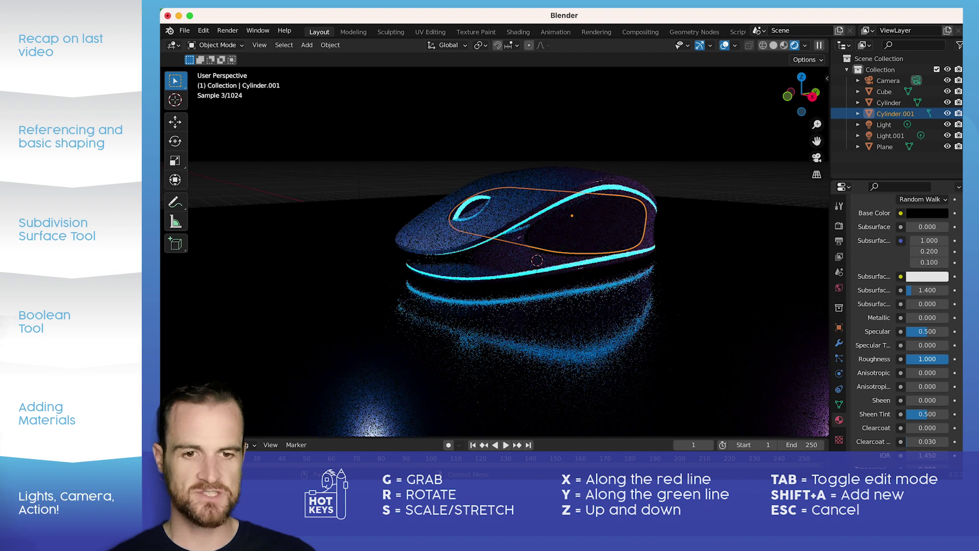
- Set the side grips' material Roughness to about 0.718 and leave them deselected
left_click_drag(938, 359, 927, 358)
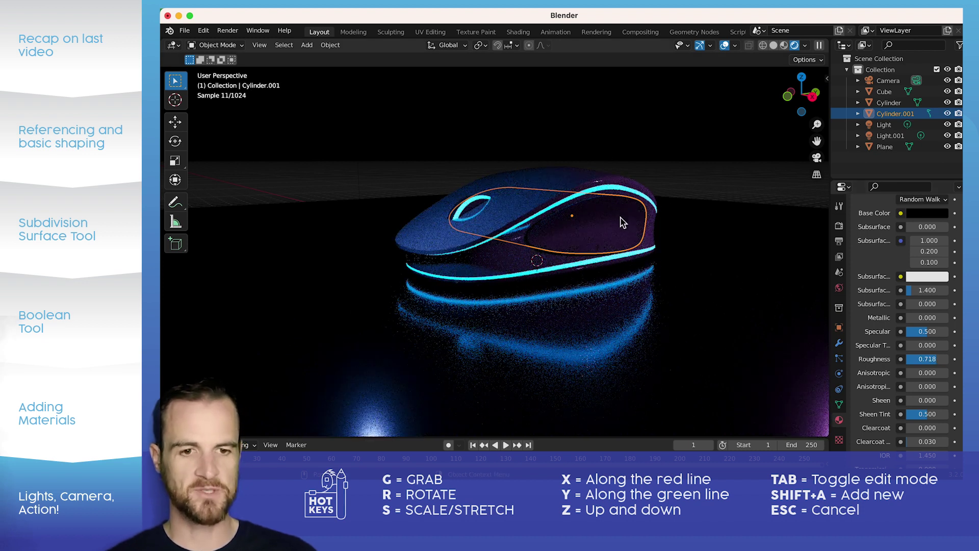
left_click(659, 163)
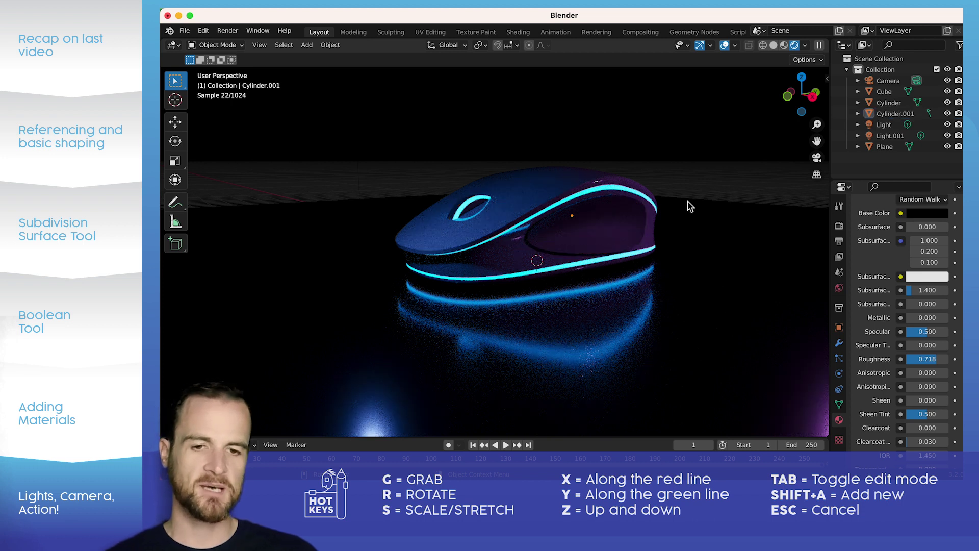
left_click(627, 228)
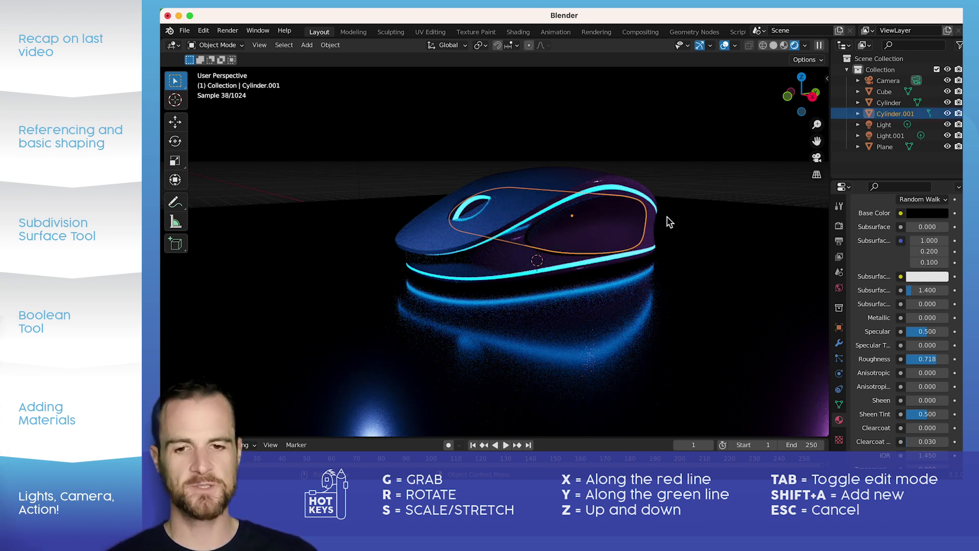
left_click(693, 131)
scroll(704, 220, "up", 1)
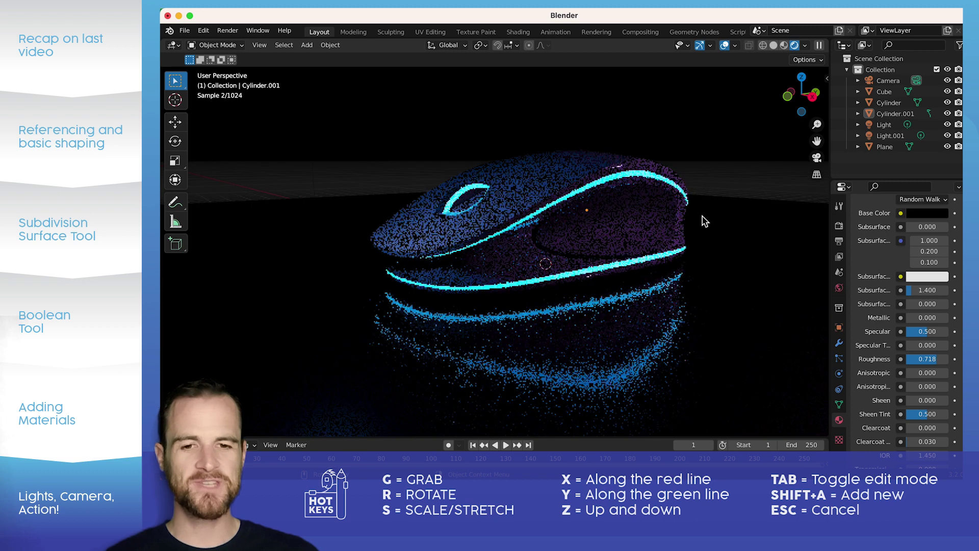
scroll(703, 220, "up", 4)
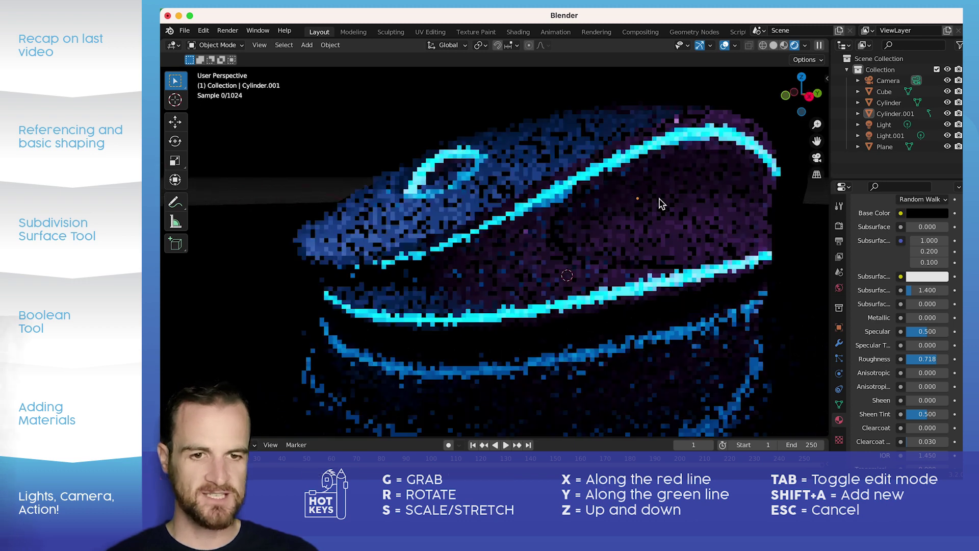
- Enter edit mode on the side grips and select the lowest full horizontal edge loop using edge select mode
left_click(641, 214)
scroll(638, 216, "up", 2)
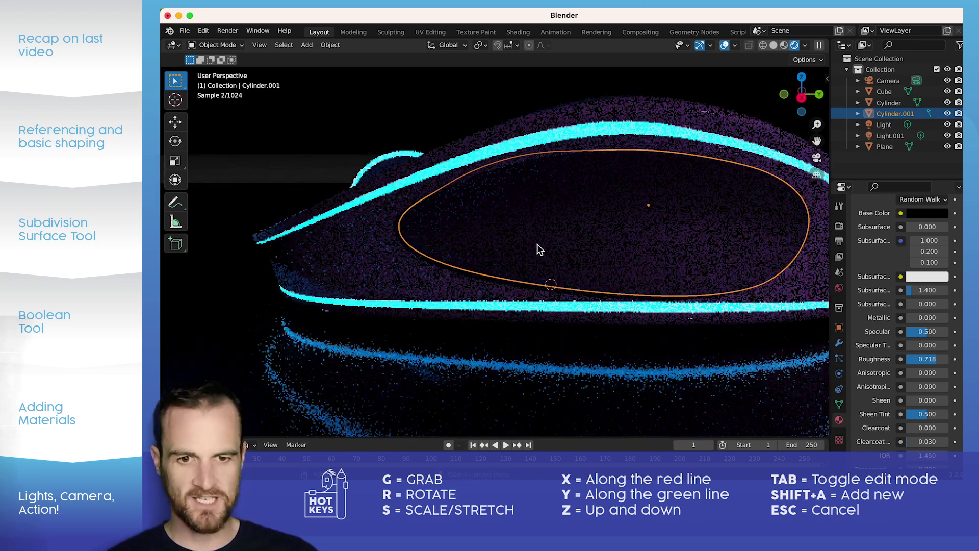
key("Tab")
scroll(579, 282, "up", 2)
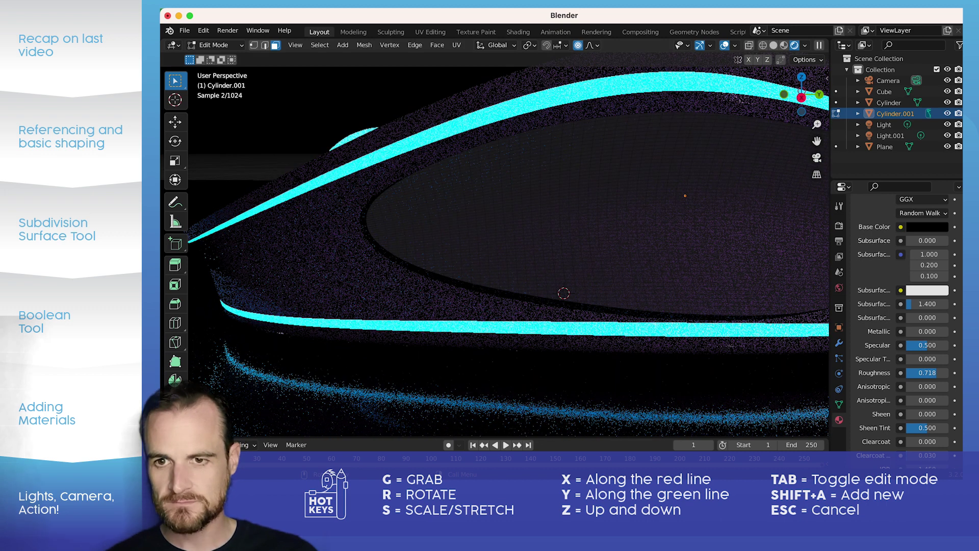
left_click(265, 45)
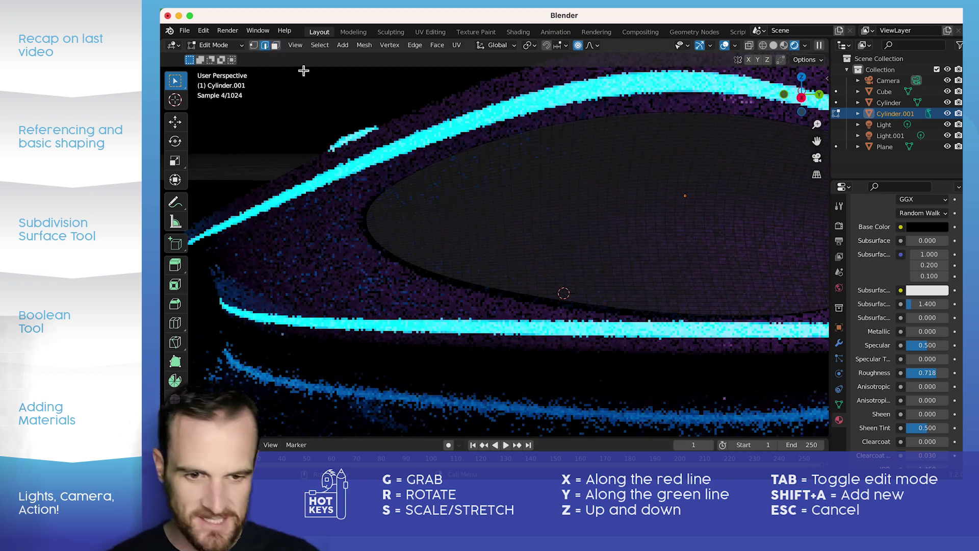
left_click(632, 301, "alt")
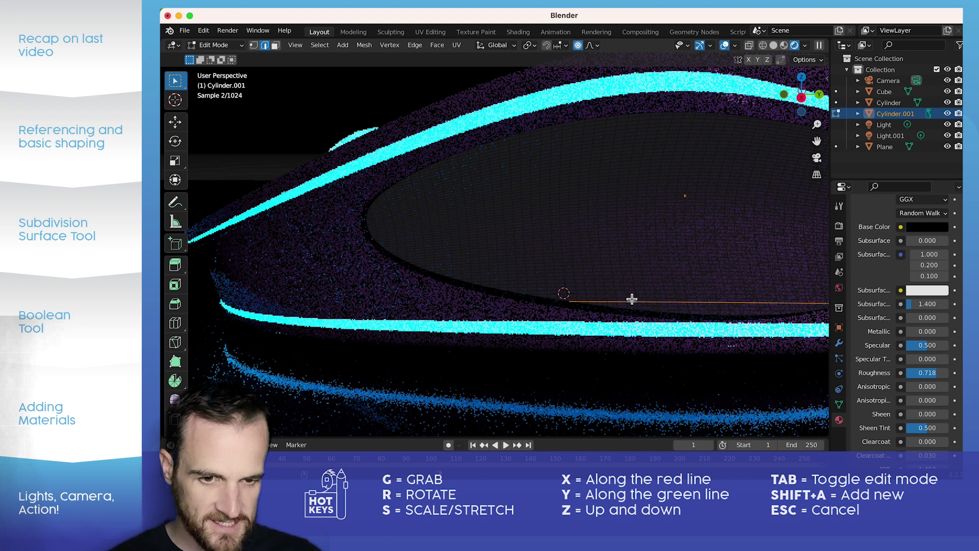
- Add evenly spaced horizontal edge loops to the selection, working upward across the side grip to its upper edge
left_click(632, 290, "alt+shift")
left_click(631, 278, "alt+shift")
left_click(627, 266, "alt+shift")
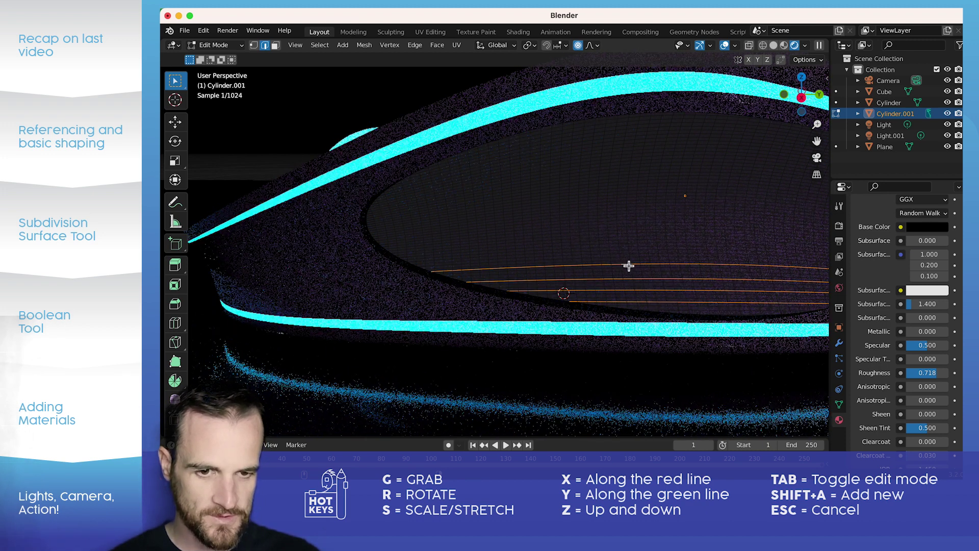
left_click(627, 254, "alt+shift")
left_click(626, 239, "alt+shift")
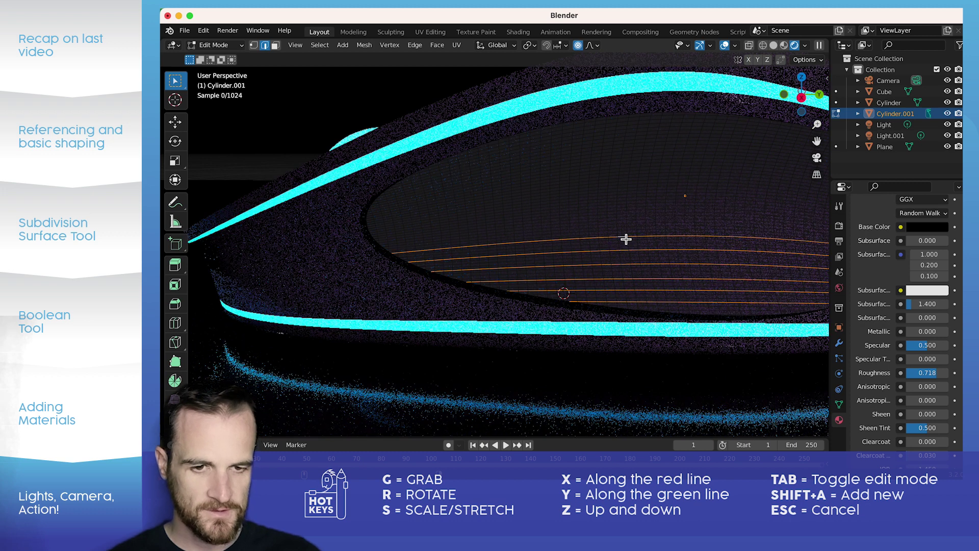
left_click(623, 226, "alt+shift")
left_click(624, 218, "alt+shift")
left_click(623, 204, "alt+shift")
left_click(624, 187, "alt+shift")
left_click(624, 178, "alt+shift")
left_click(627, 166, "alt+shift")
left_click(630, 153, "alt+shift")
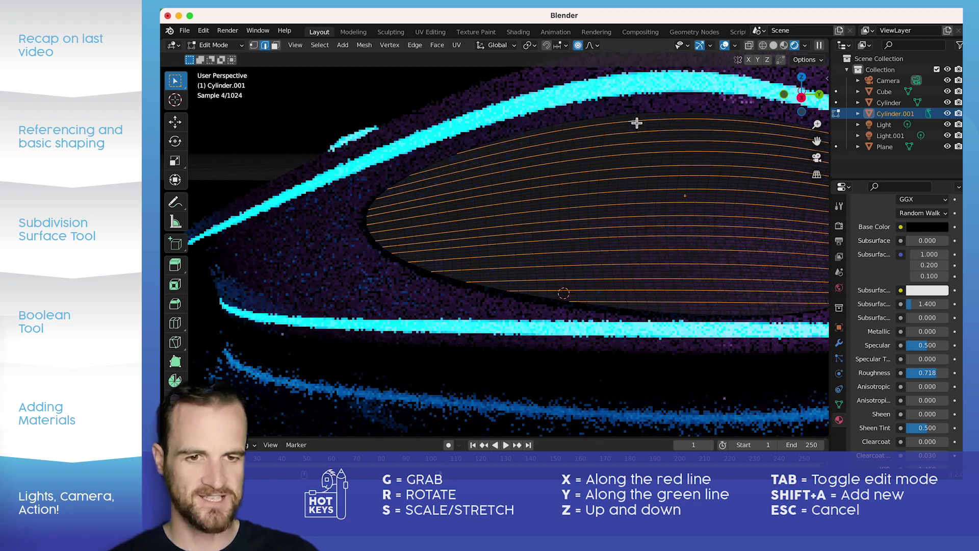
middle_click_drag(579, 366, 766, 260)
key("g")
key("z")
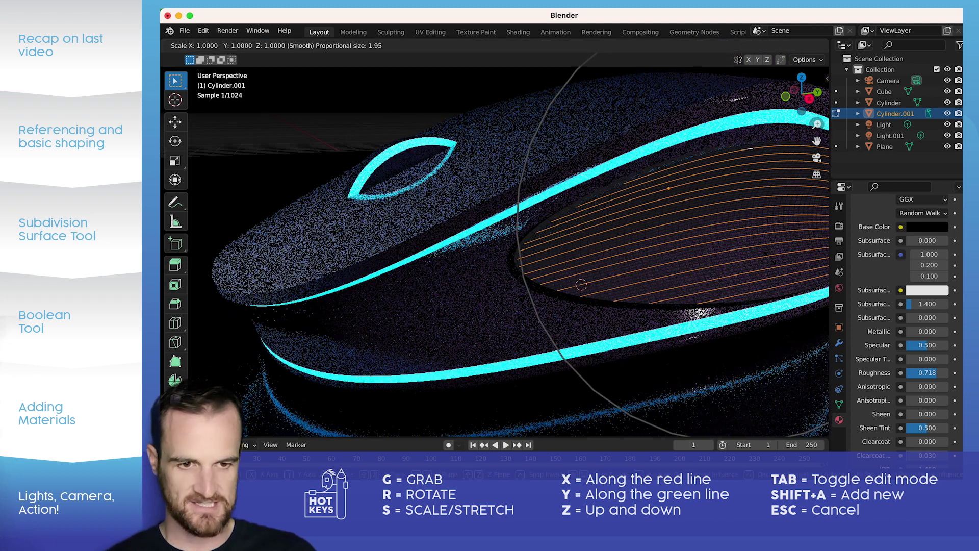
key("Escape")
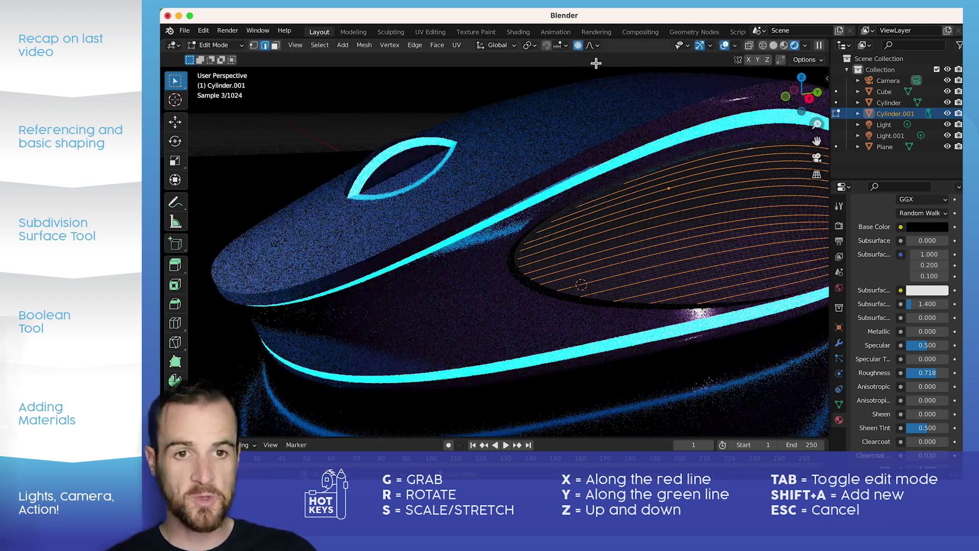
- Turn off proportional editing for the side grip's selected edge loops
left_click(578, 46)
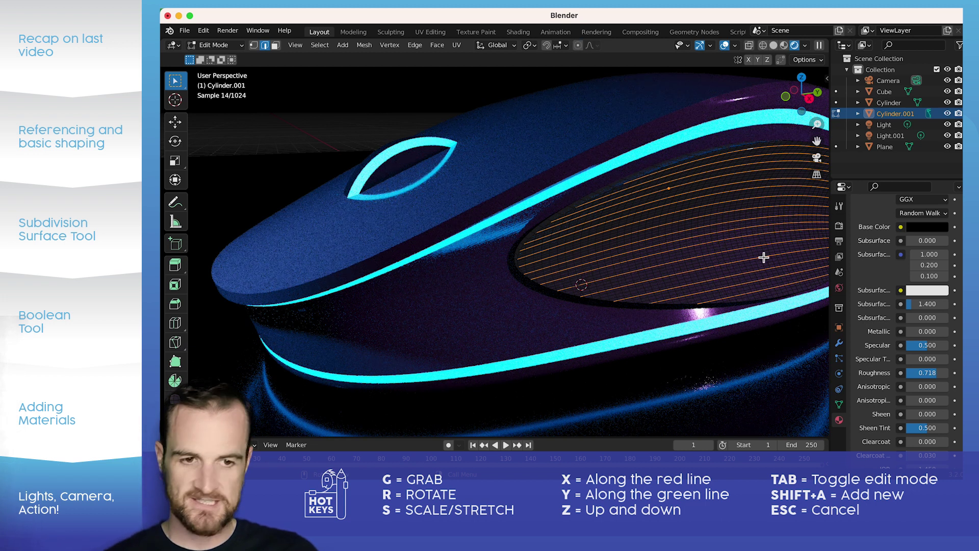
- Scale the side grips' selected edge loops by about 1.22 along X to form ridges, and return to object mode with nothing selected
key("s")
key("x")
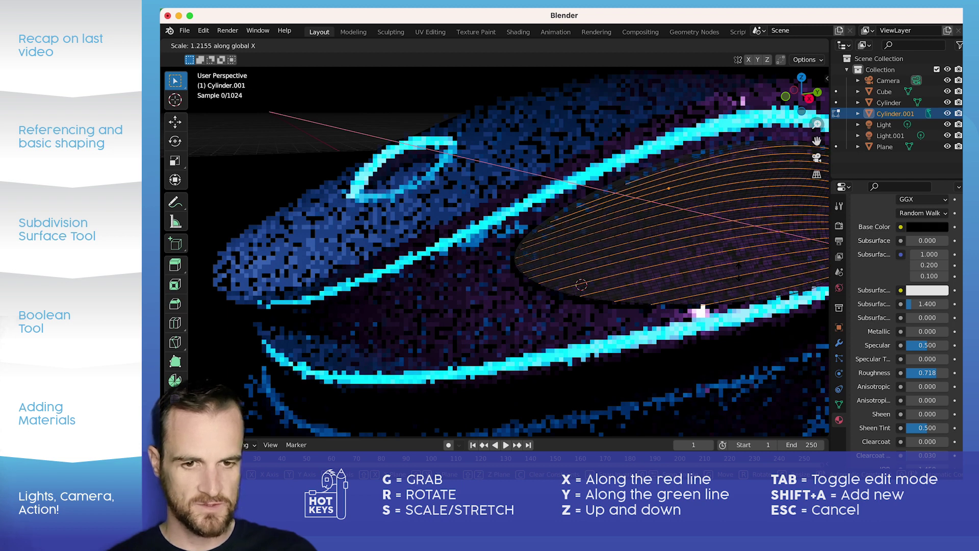
left_click(738, 271)
key("Tab")
scroll(644, 262, "down", 3)
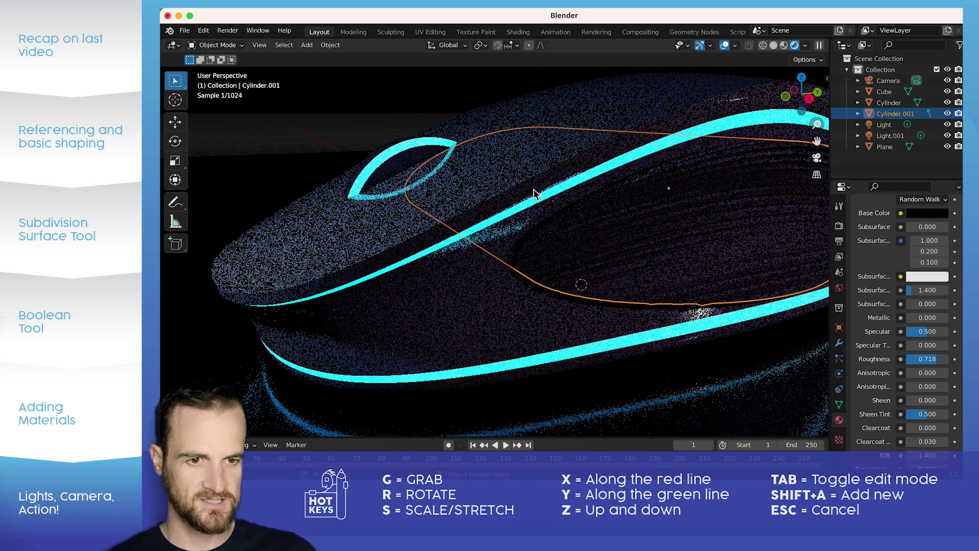
left_click(718, 252)
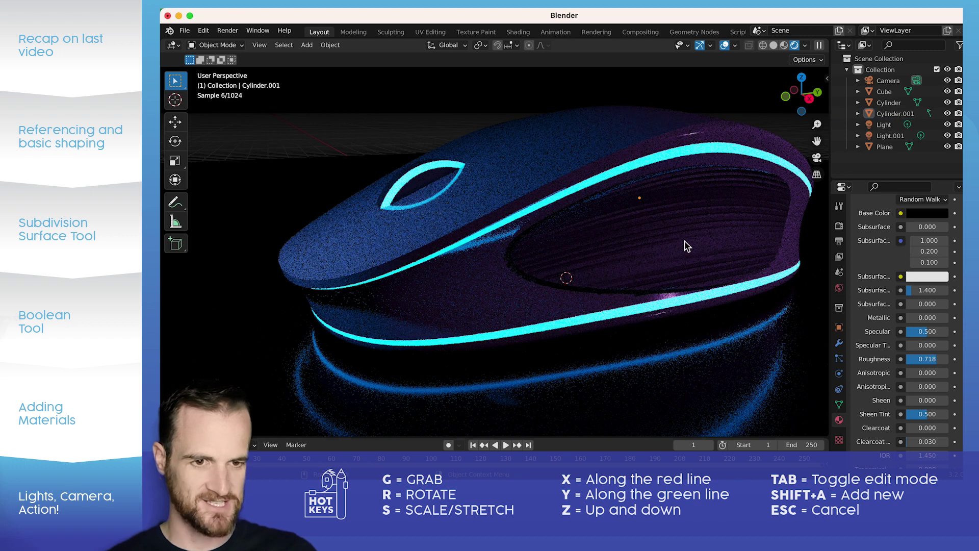
middle_click_drag(724, 269, 650, 277)
left_click(653, 237)
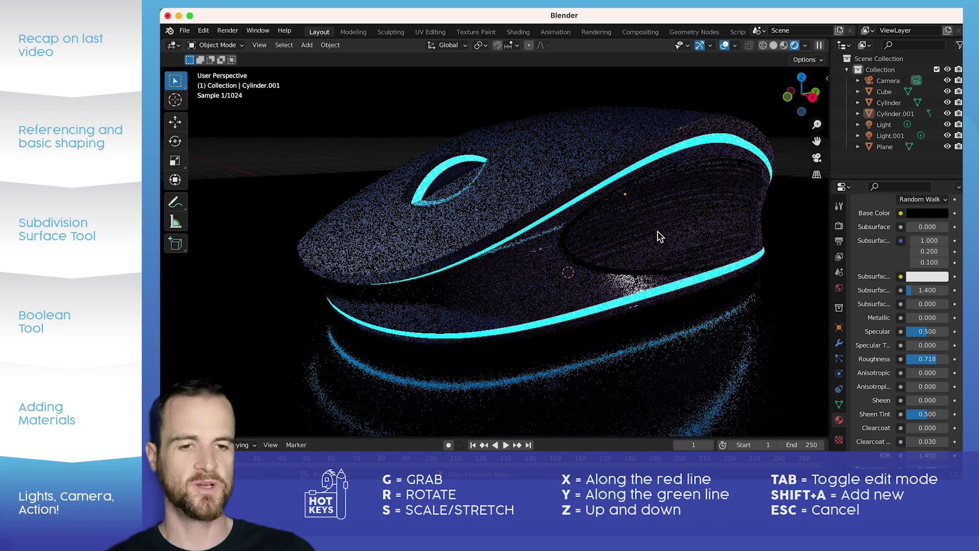
key("Tab")
key("ctrl+r")
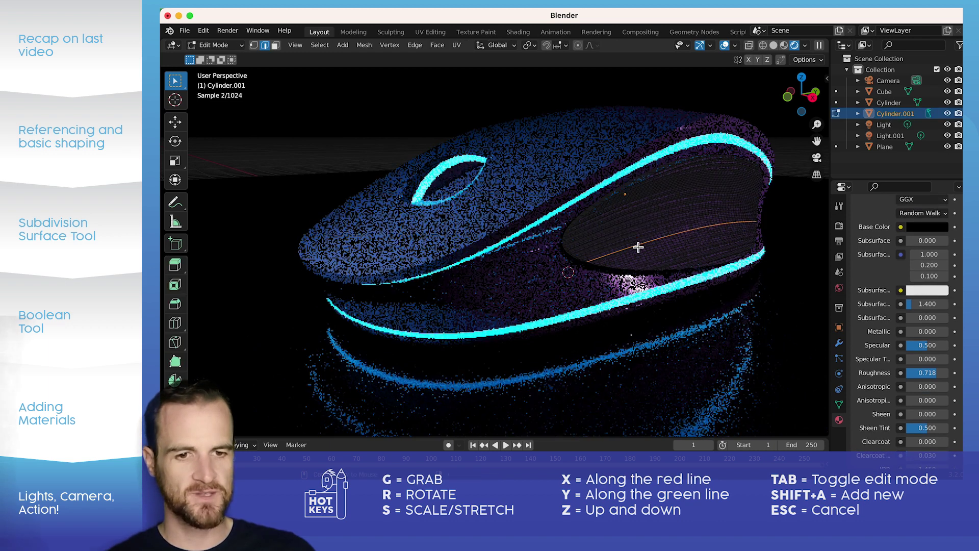
scroll(637, 240, "up", 2)
left_click(643, 235)
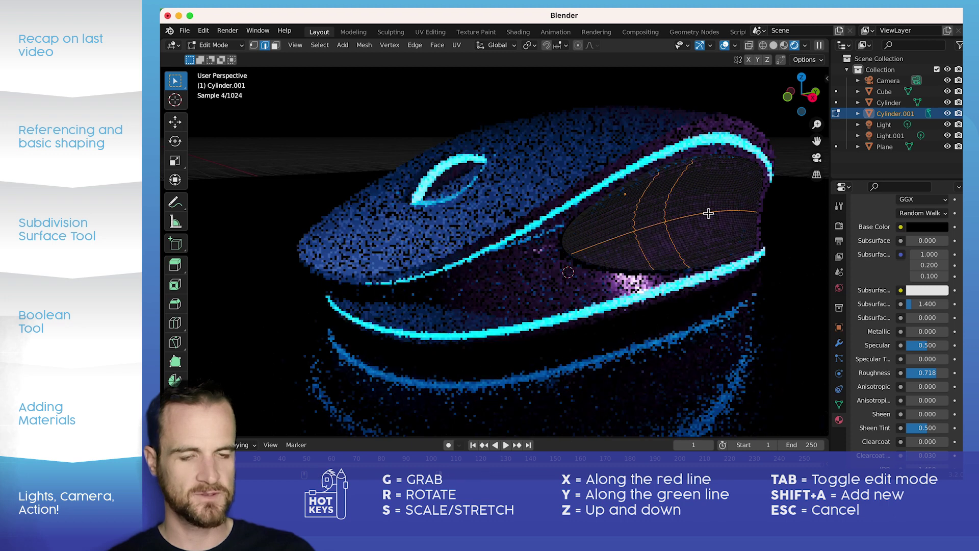
key("super+z")
left_click(702, 194, "alt+shift")
key("super+z")
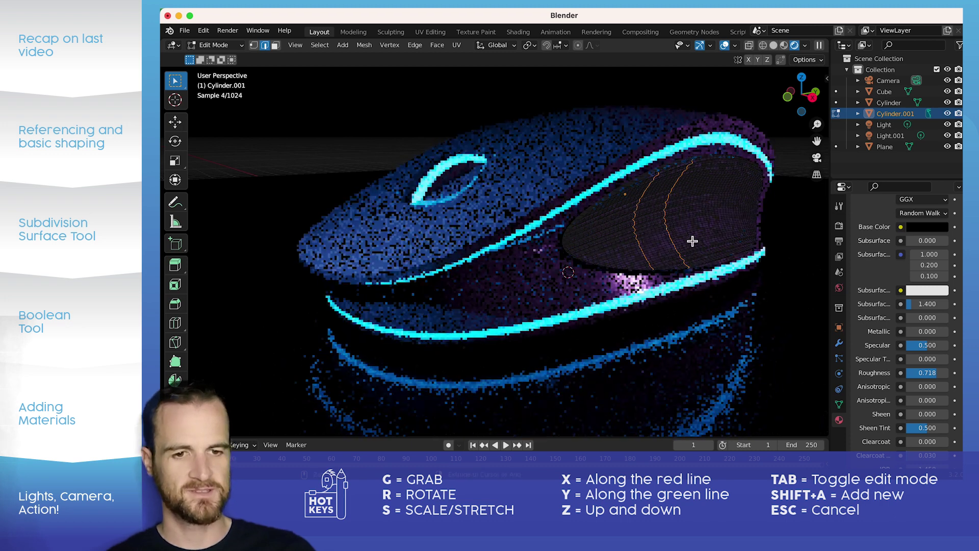
key("Tab")
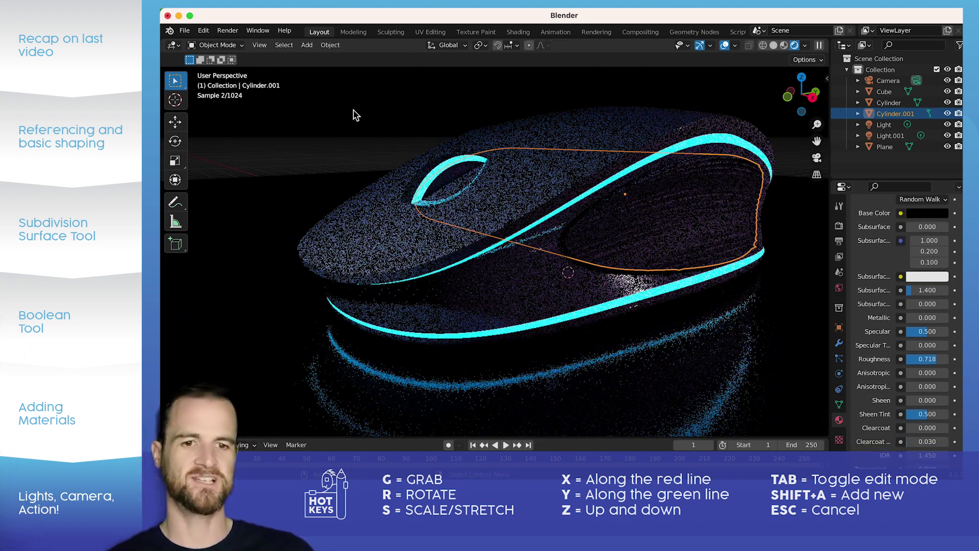
left_click(354, 114)
- Set the floor plane's material to about 0.474 Metallic, 0.038 Specular and 0.256 Roughness, and deselect the plane
scroll(550, 255, "down", 4)
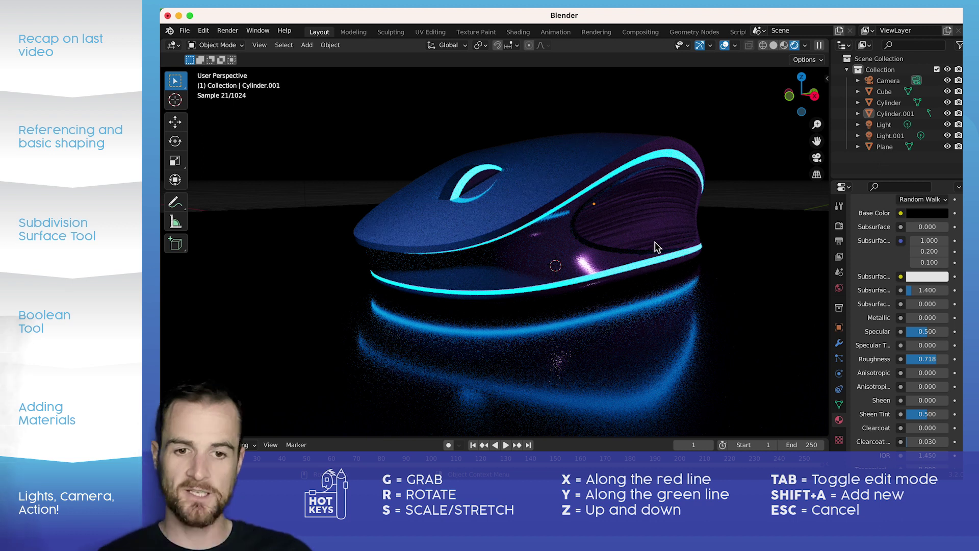
scroll(638, 249, "down", 2)
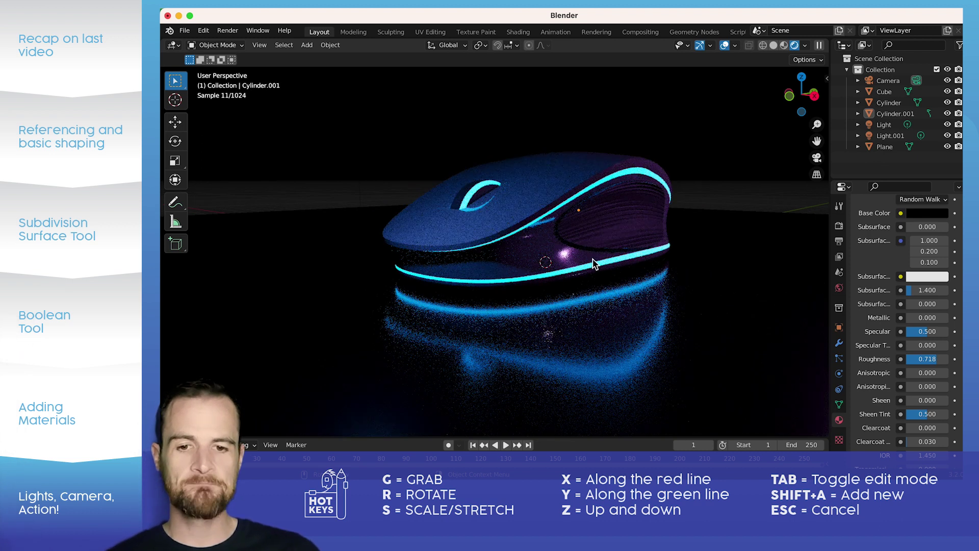
left_click(556, 358)
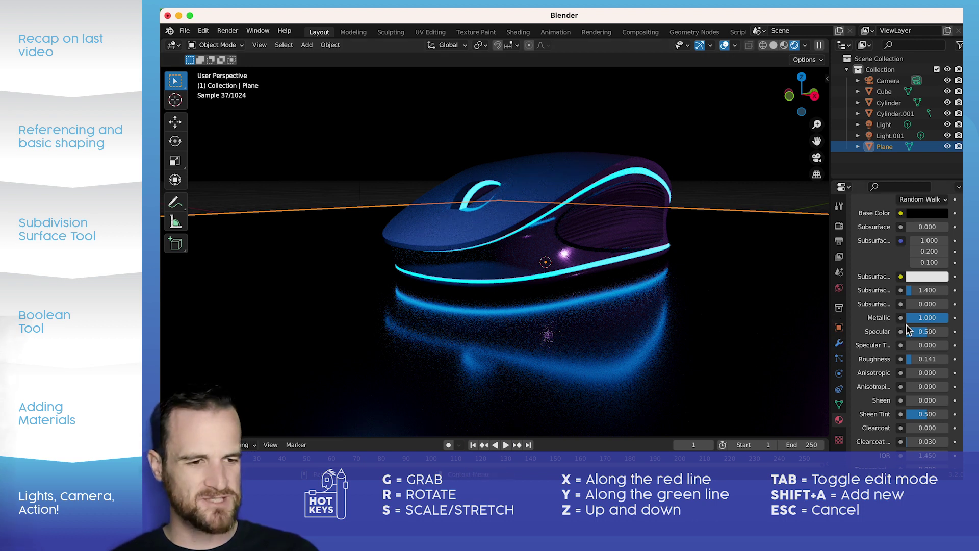
left_click_drag(941, 319, 918, 331)
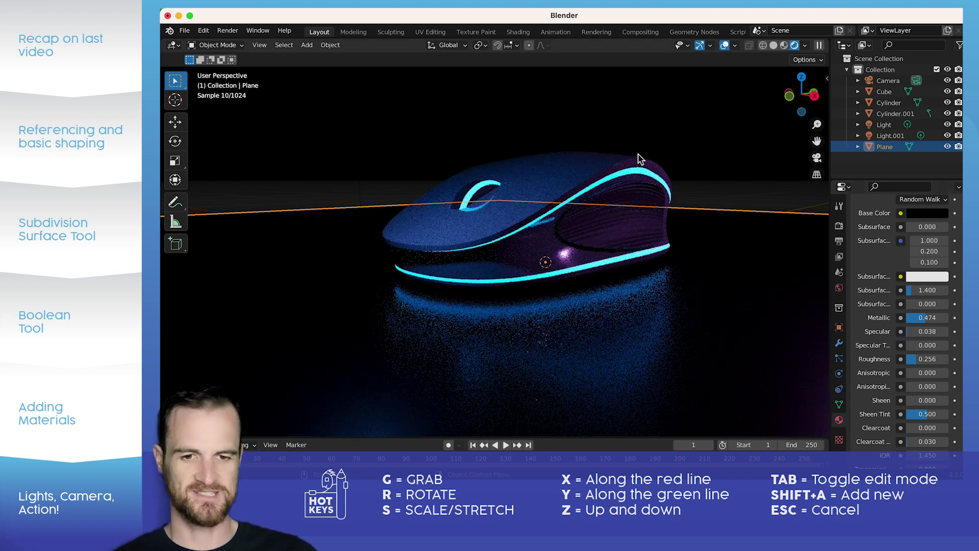
left_click(332, 279)
- Look through the scene camera and lock the camera to the view
scroll(298, 305, "down", 2)
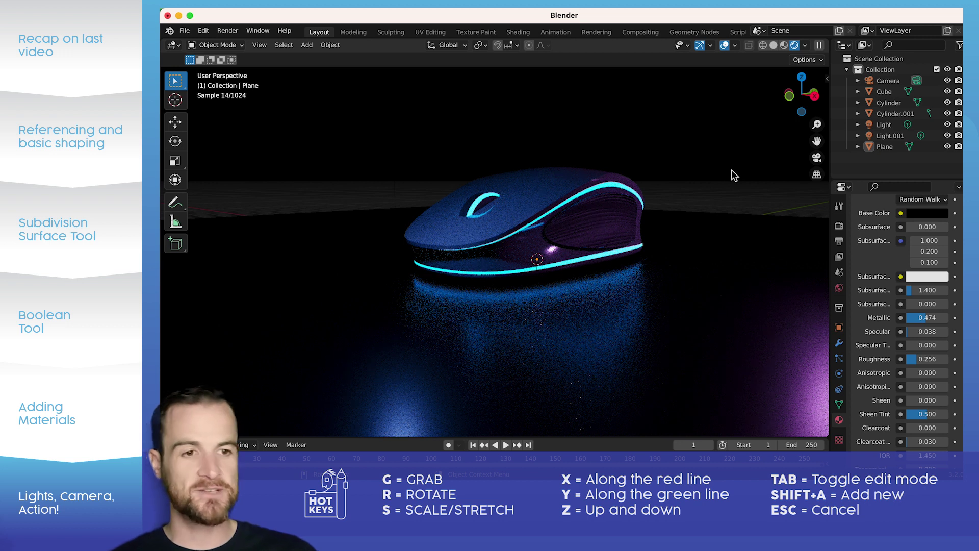
left_click(817, 157)
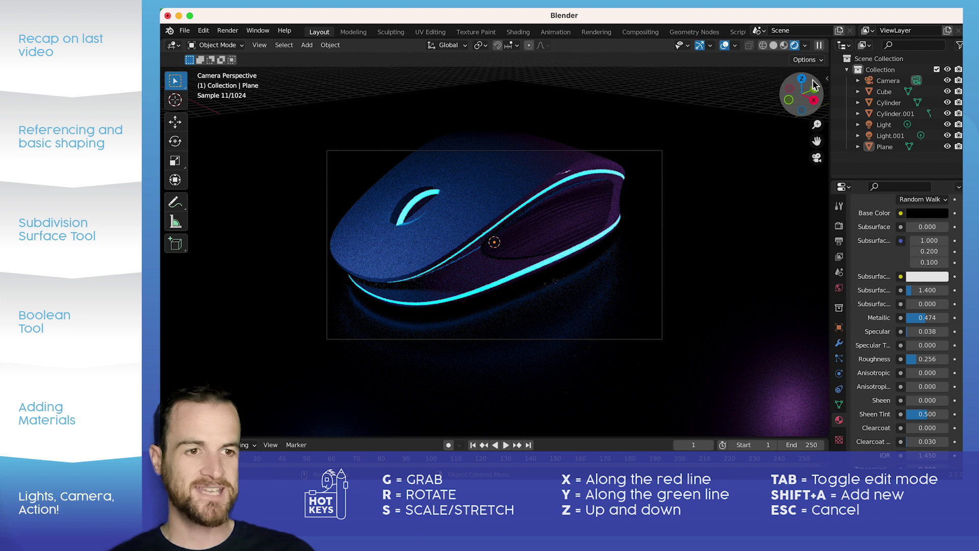
left_click(829, 82)
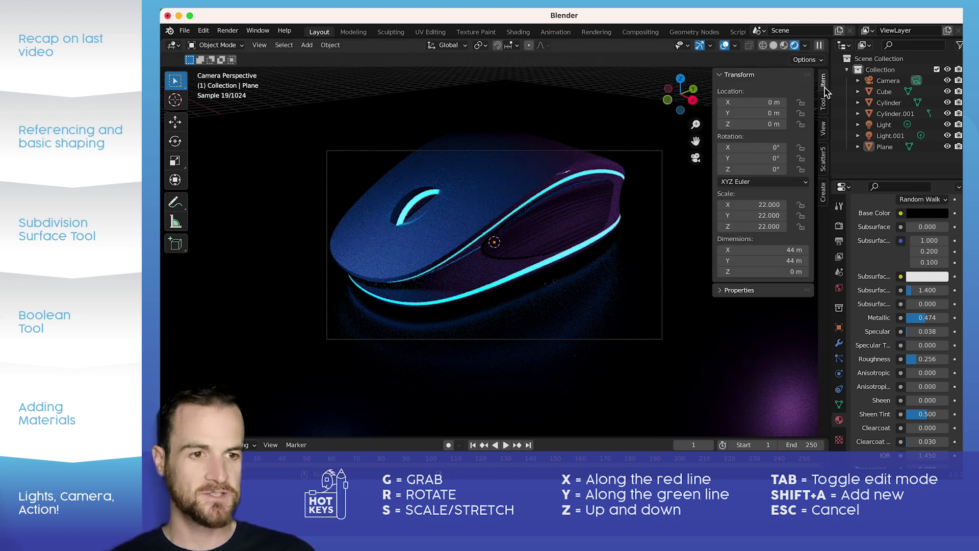
left_click(824, 132)
left_click(764, 212)
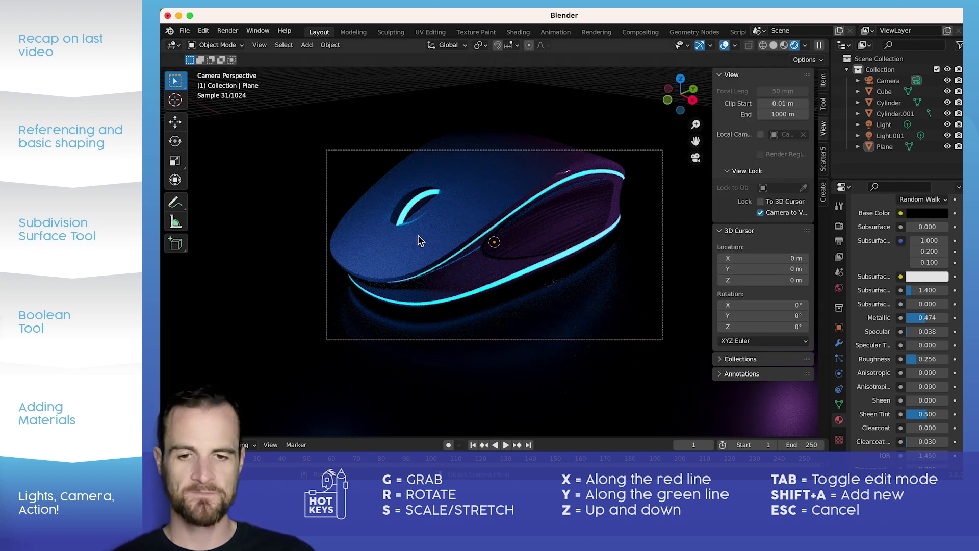
- Reframe the camera to a lower three-quarter side view with the whole mouse inside the frame
scroll(433, 239, "down", 2)
middle_click_drag(440, 242, 377, 263)
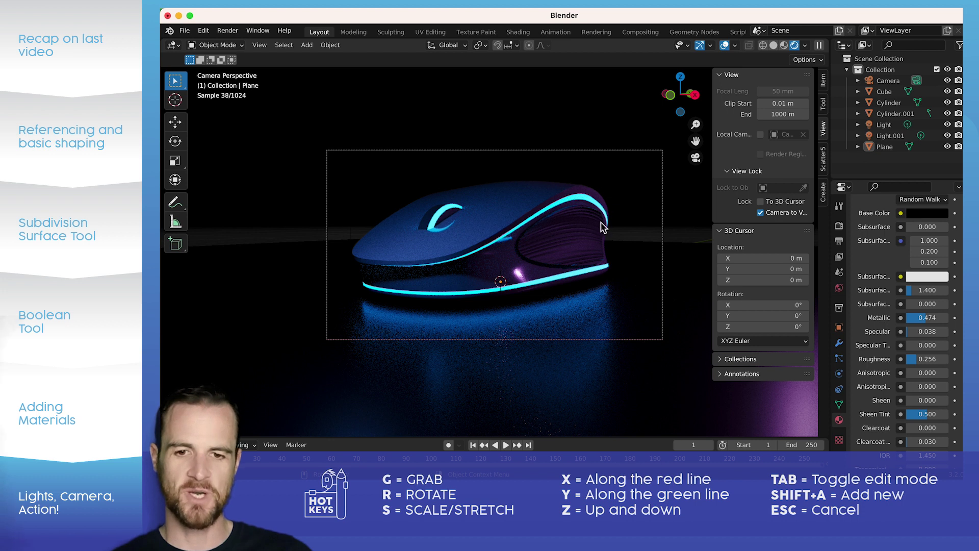
mouse_move(444, 254)
middle_mouse_down()
mouse_move(458, 247)
mouse_move(450, 253)
middle_mouse_up()
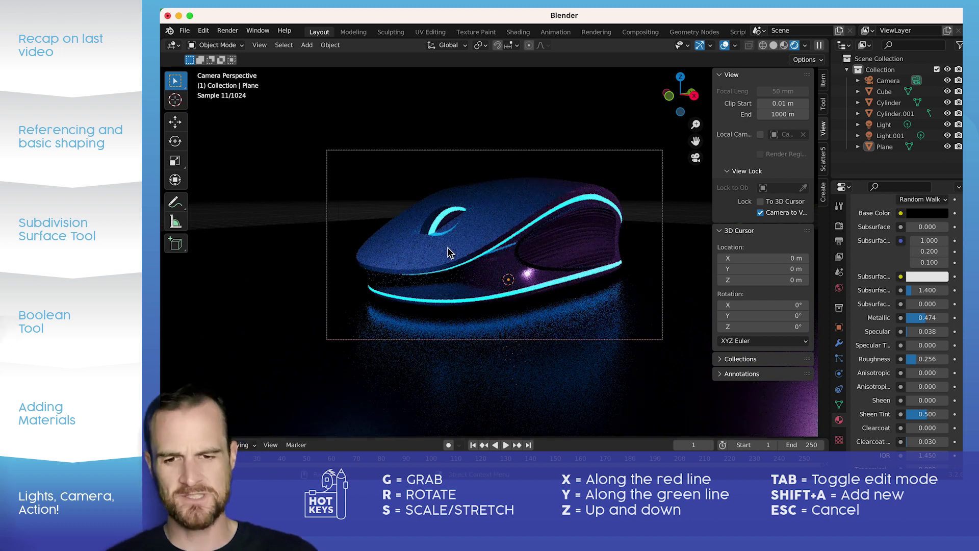
- Assign the glowing Material.003 to four small body faces: two on the front side, one at the top shell's front edge, one beside the scroll wheel
left_click(447, 252)
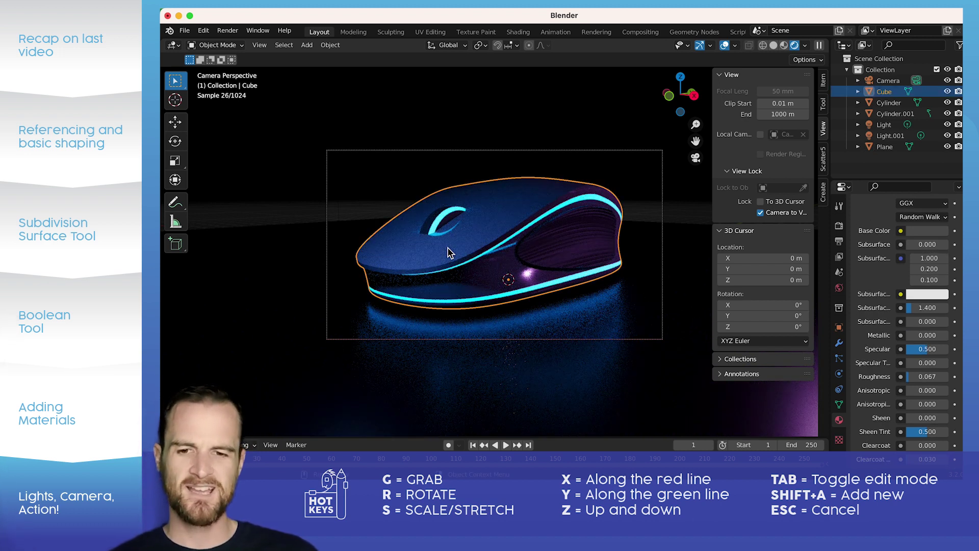
key("Tab")
left_click(388, 261)
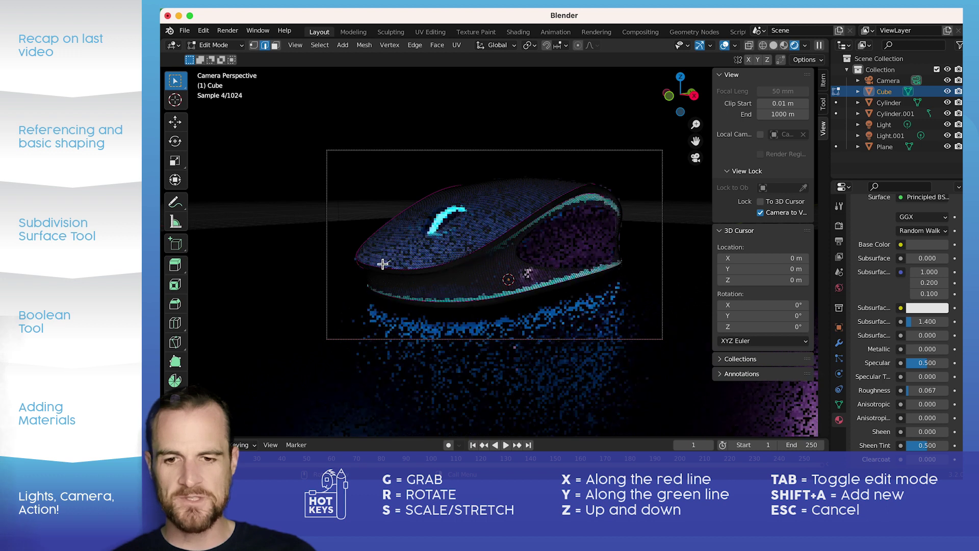
left_click(274, 47)
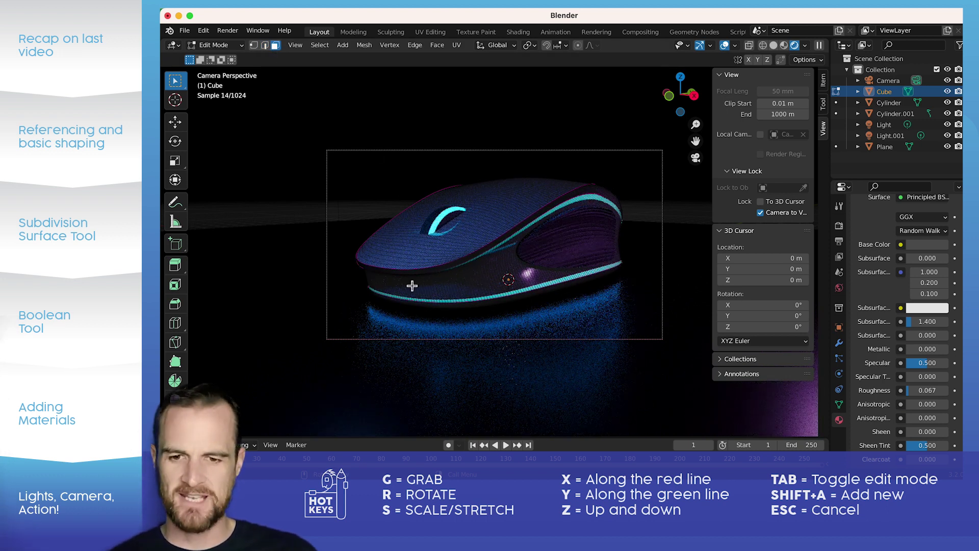
left_click(392, 289)
left_click(391, 281, "shift")
left_click(390, 263, "shift")
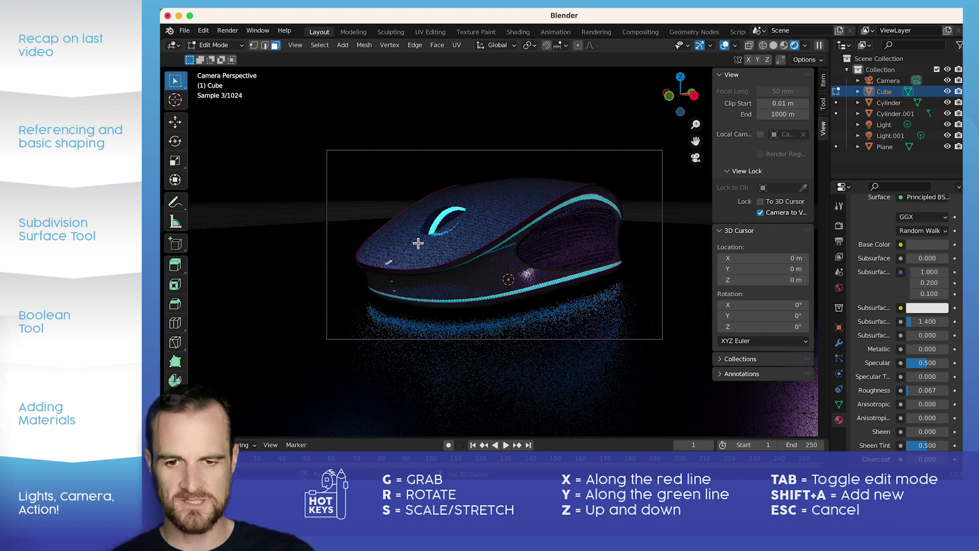
left_click(415, 240, "shift")
scroll(870, 235, "up", 8)
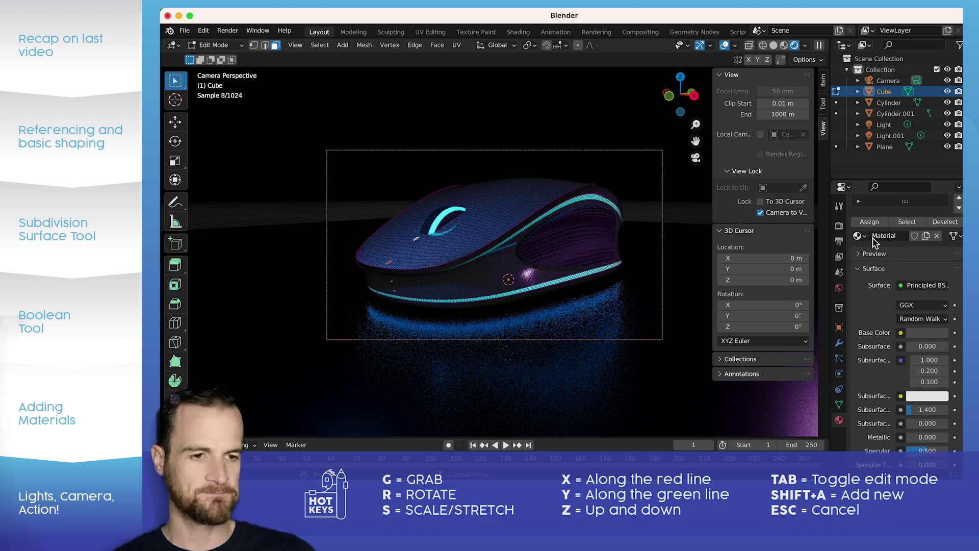
left_click(874, 239)
left_click(869, 287)
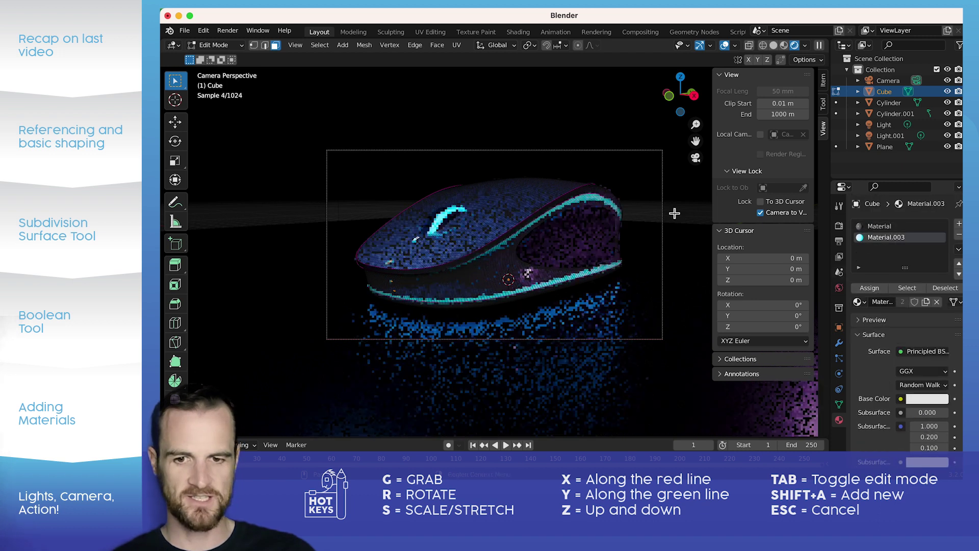
key("Tab")
left_click(327, 209)
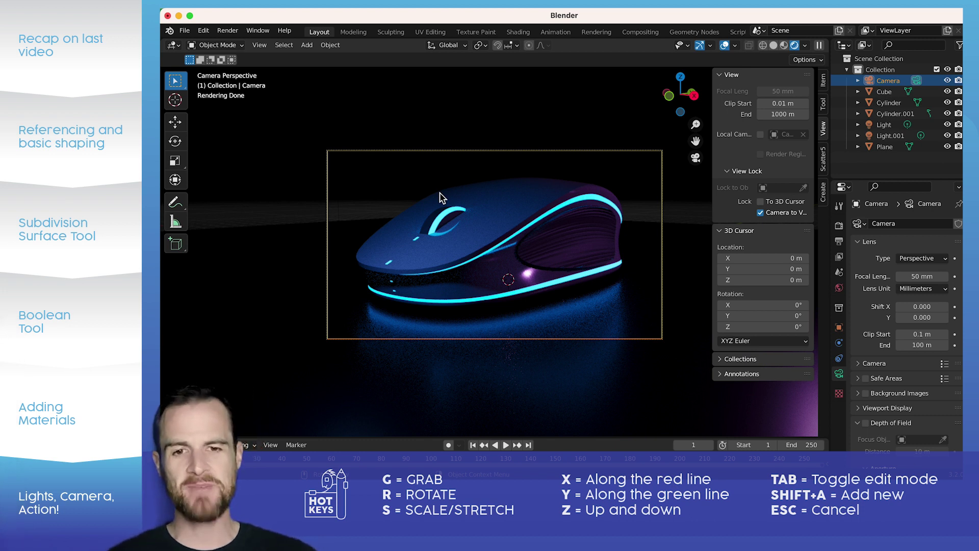
left_click(237, 32)
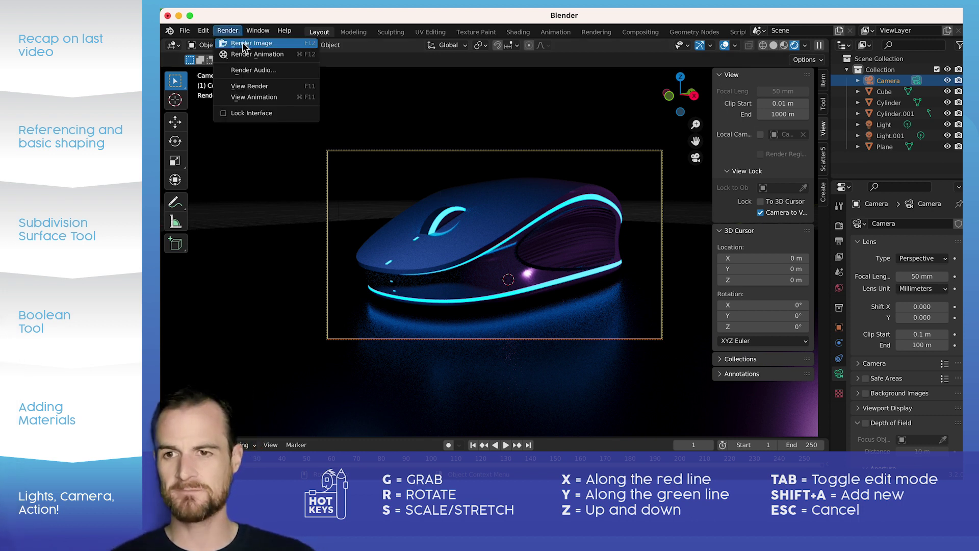
left_click(215, 45)
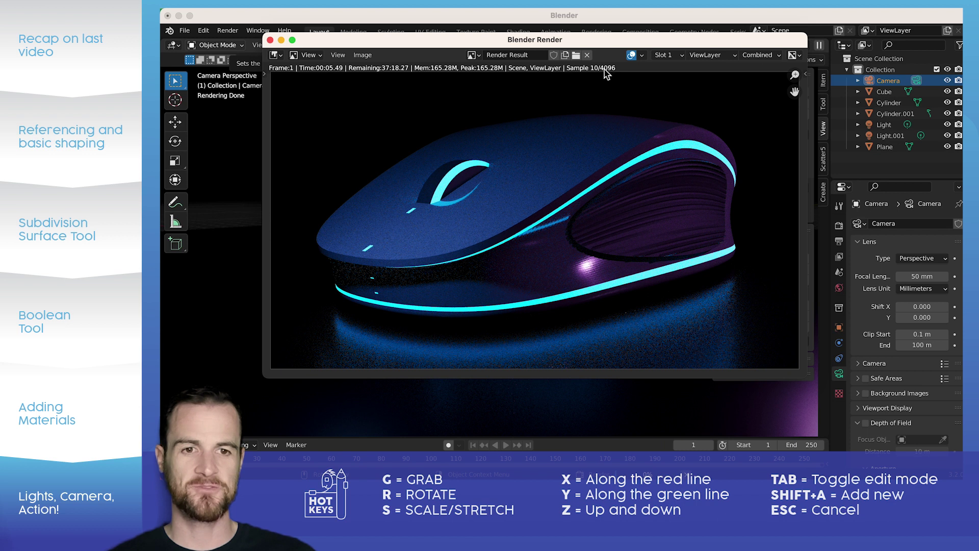
key("Escape")
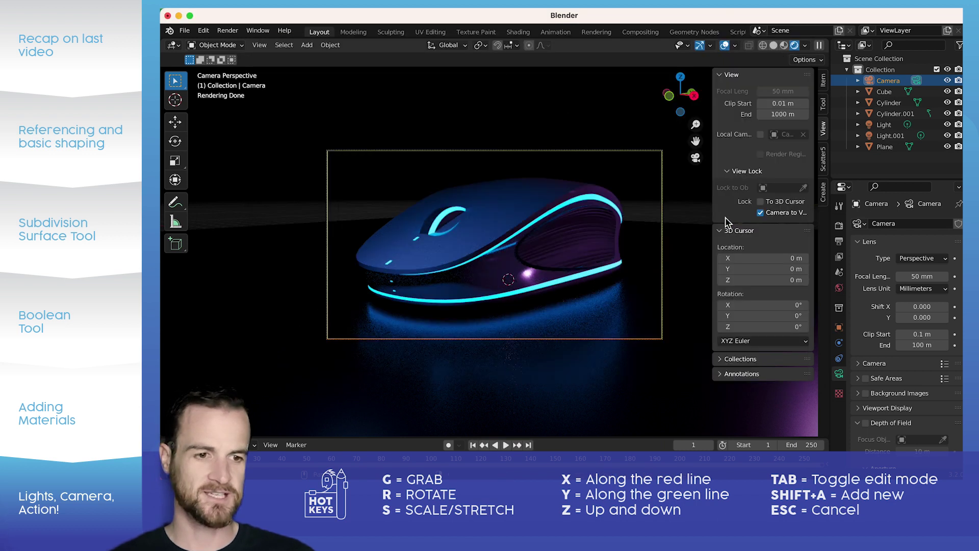
- Set the Cycles final render's maximum samples to 128
left_click(839, 225)
left_click(929, 397)
type("128")
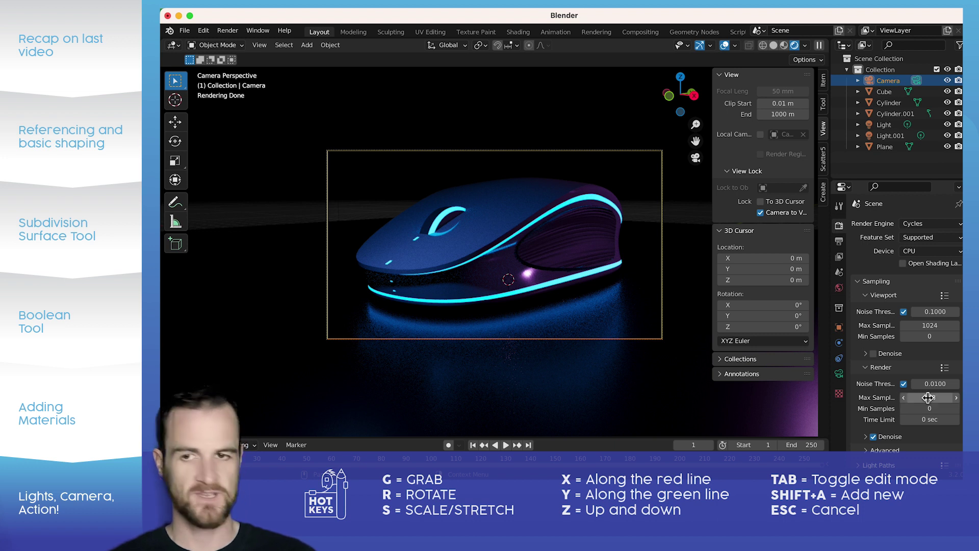
key("Return")
- Render the camera view as a still image, reposition the render window and show the whole image in it
left_click(228, 32)
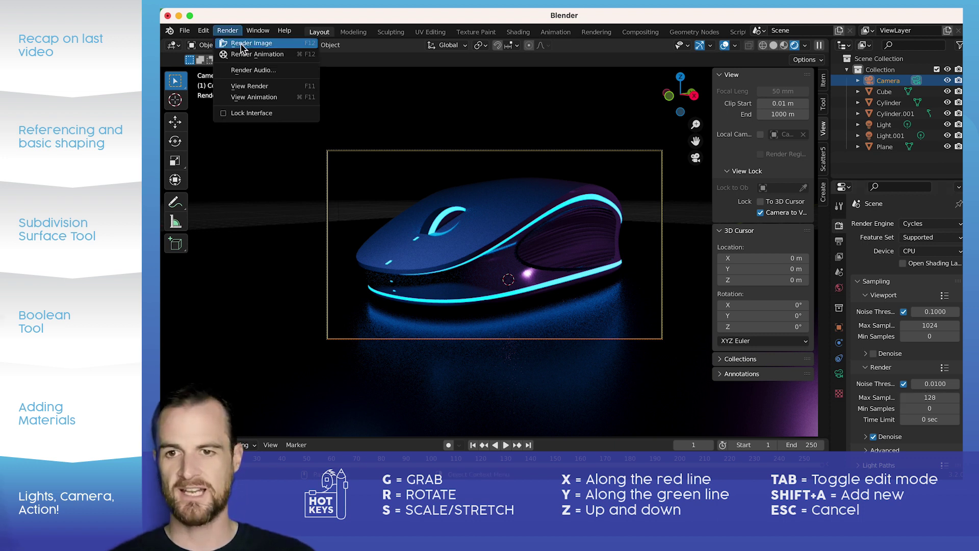
left_click(244, 42)
left_click_drag(388, 20, 698, 63)
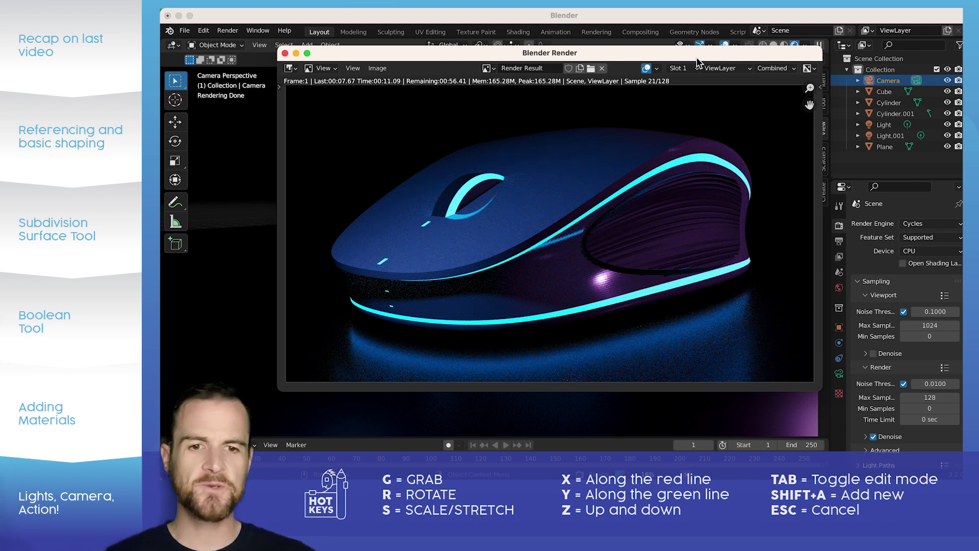
scroll(500, 238, "down", 1)
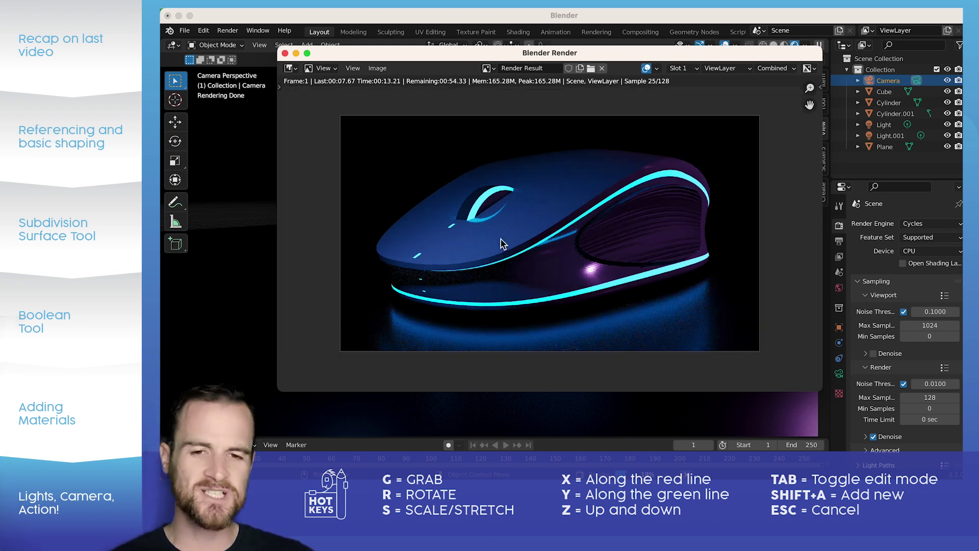